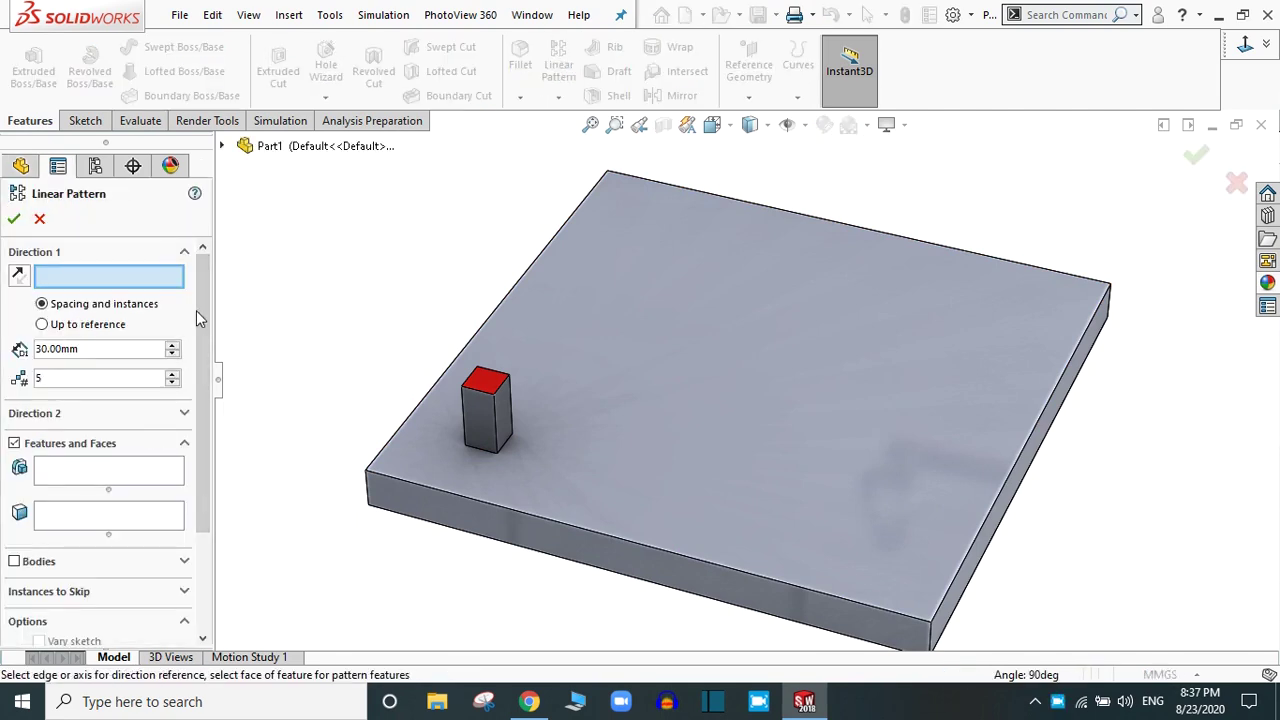
Select the small block Boss-Extrude2 as the feature to pattern in the Linear Pattern.
drag(199, 309, 213, 360)
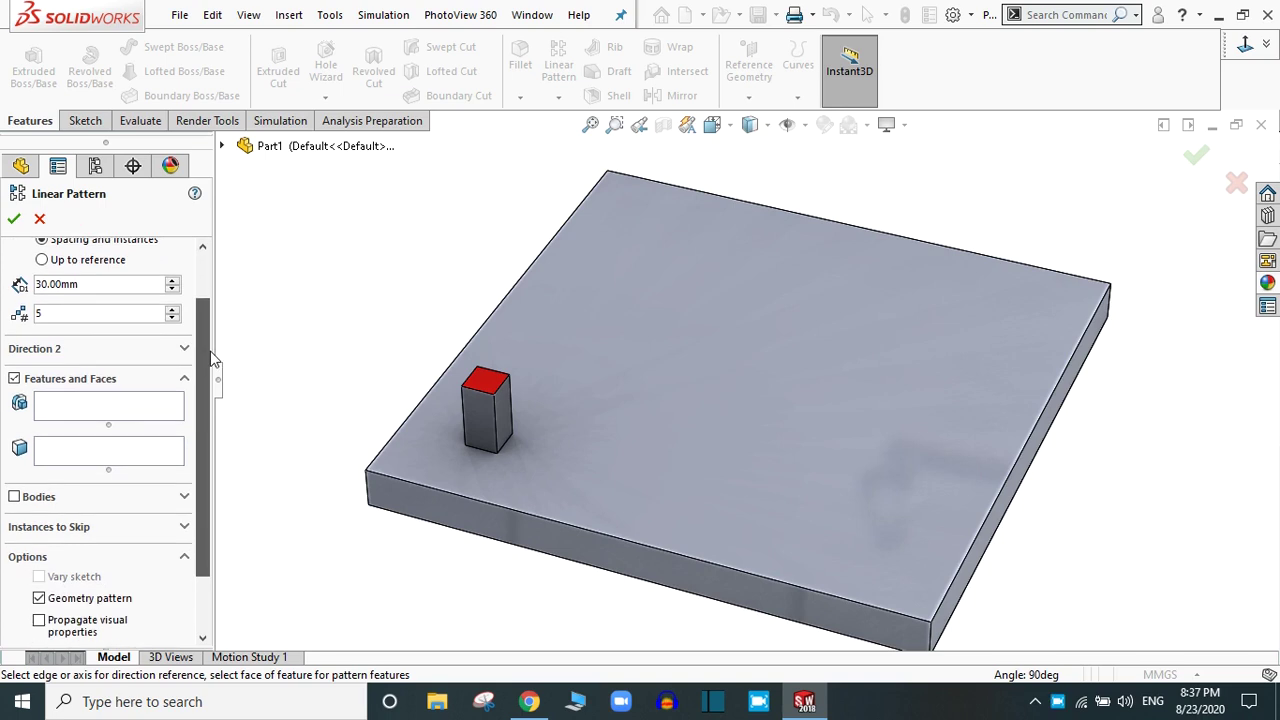
click(99, 408)
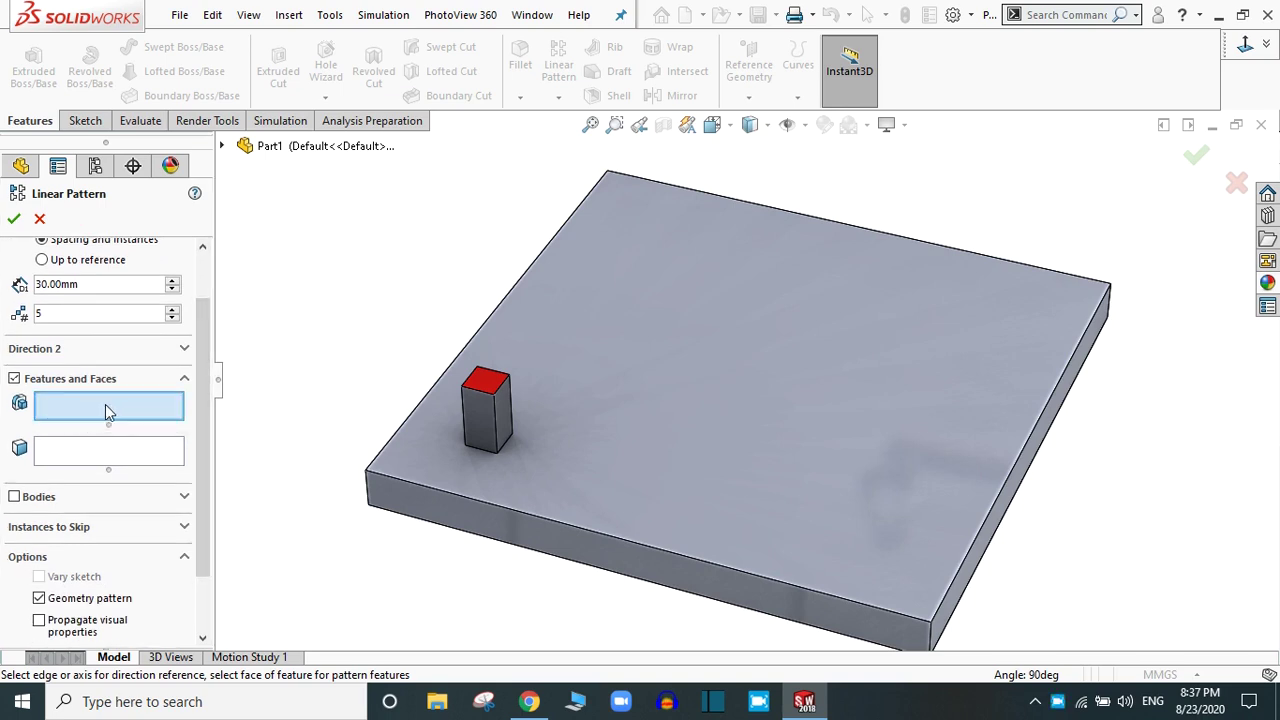
click(483, 424)
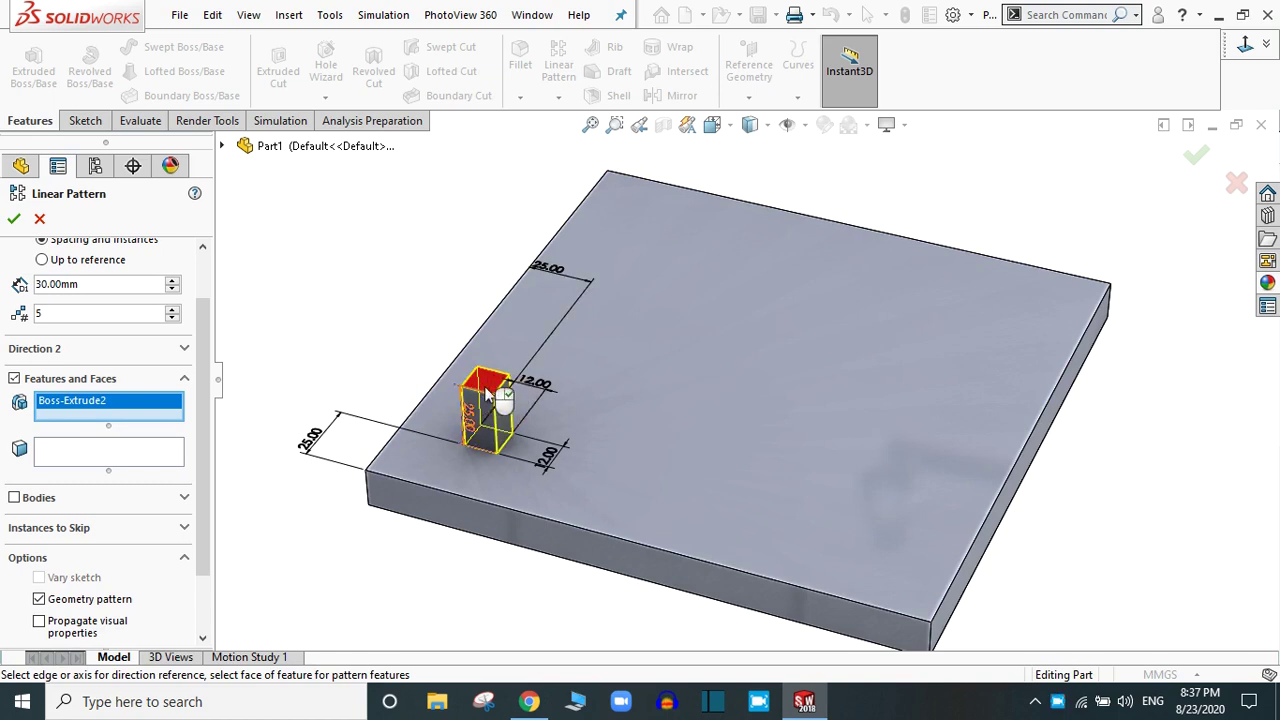
scroll(204, 462, up, 3)
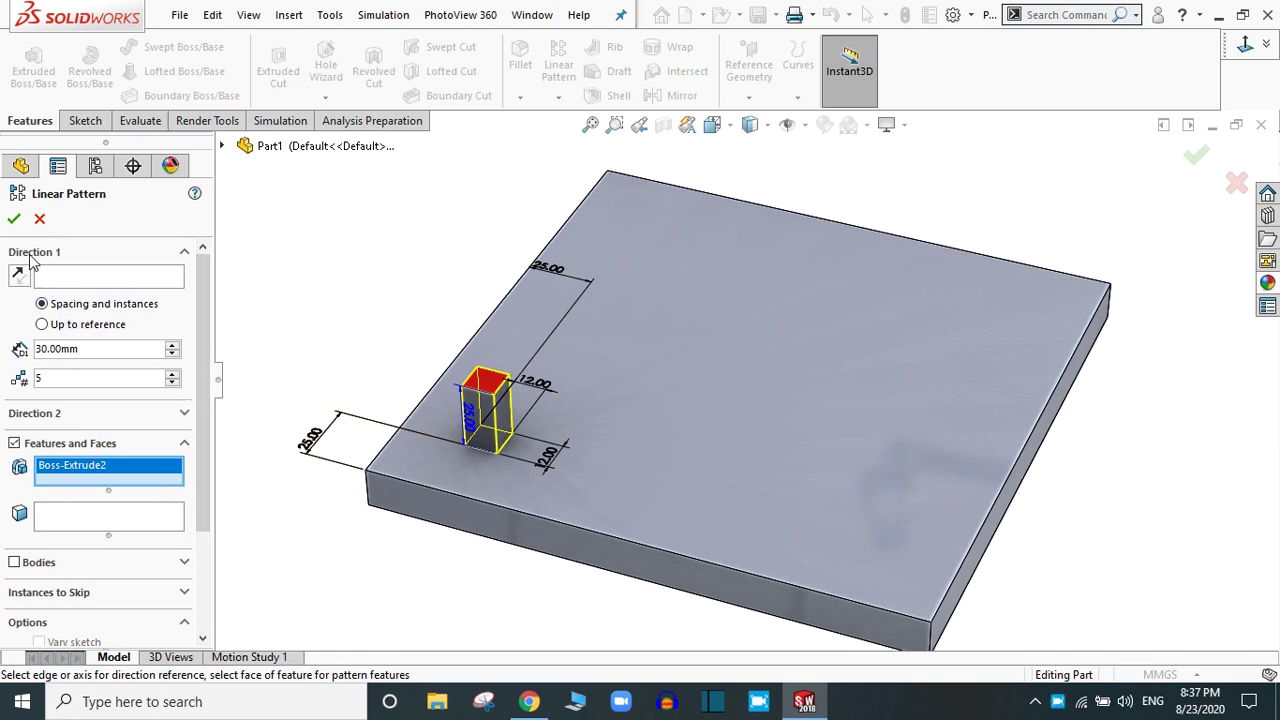
click(65, 277)
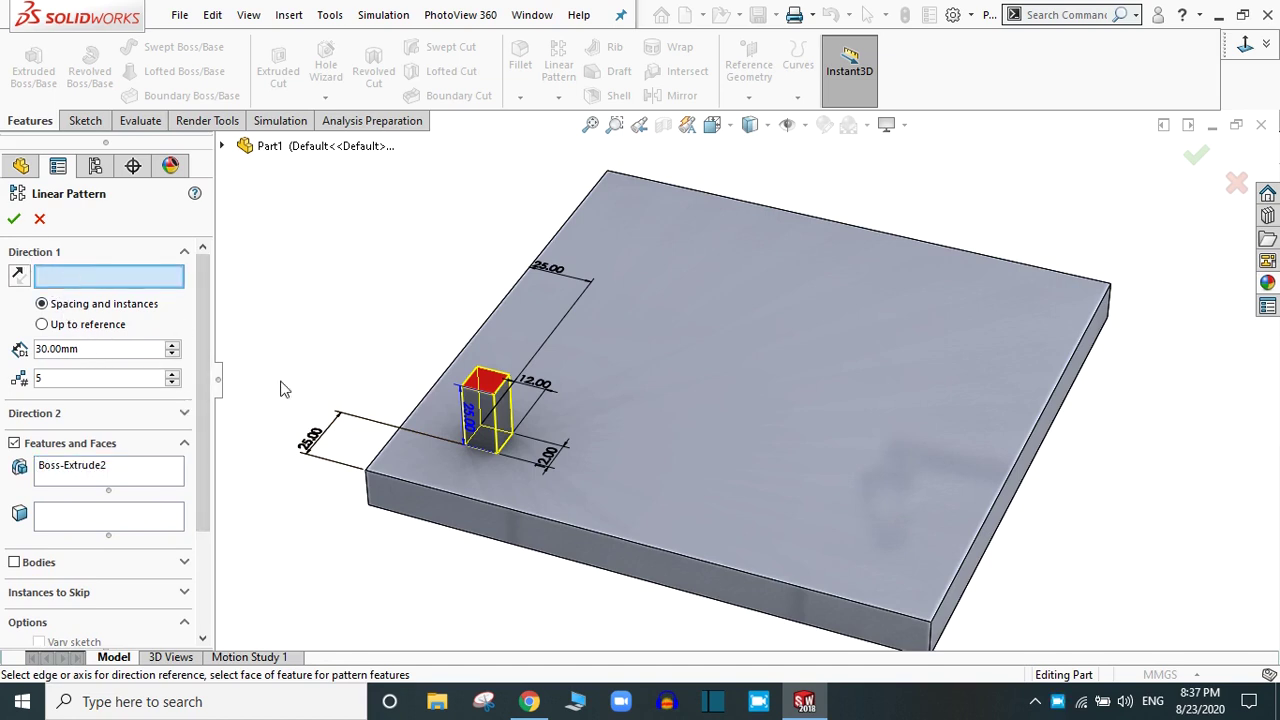
Set Direction 1 along the plate's front edge with 30 mm spacing and 6 instances.
click(555, 528)
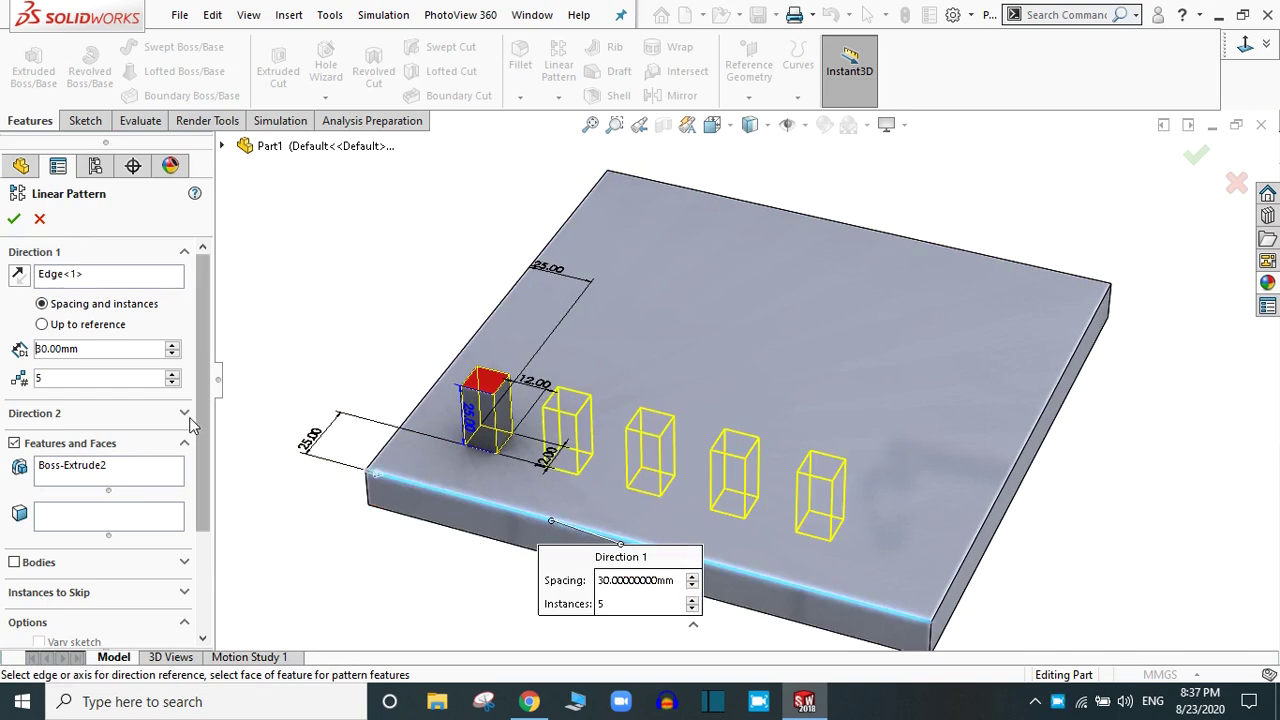
drag(99, 354, 5, 350)
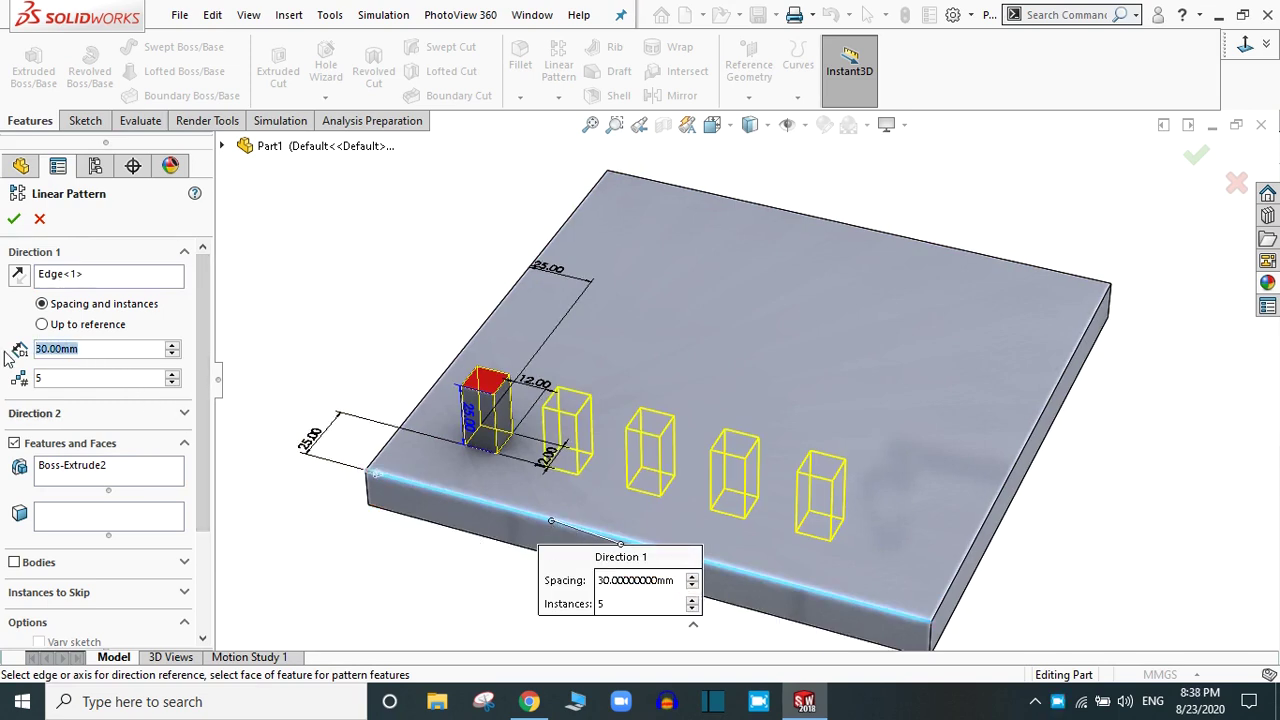
text(25)
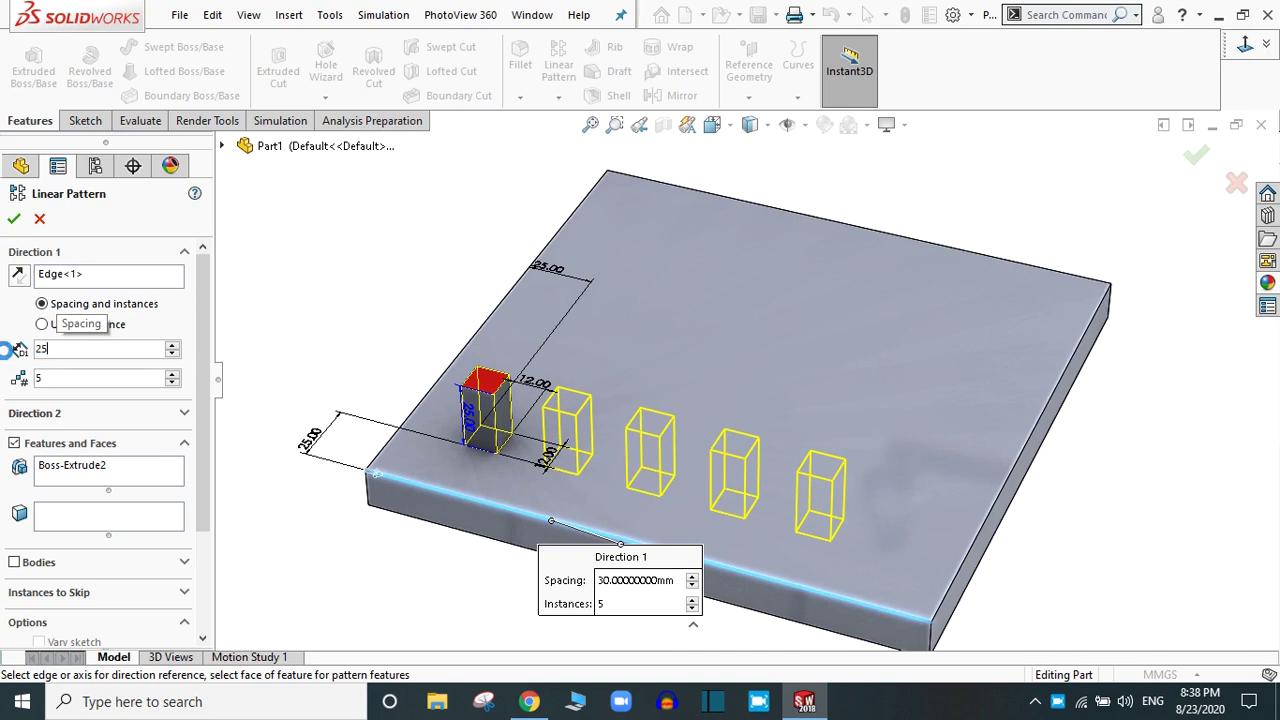
key(Return)
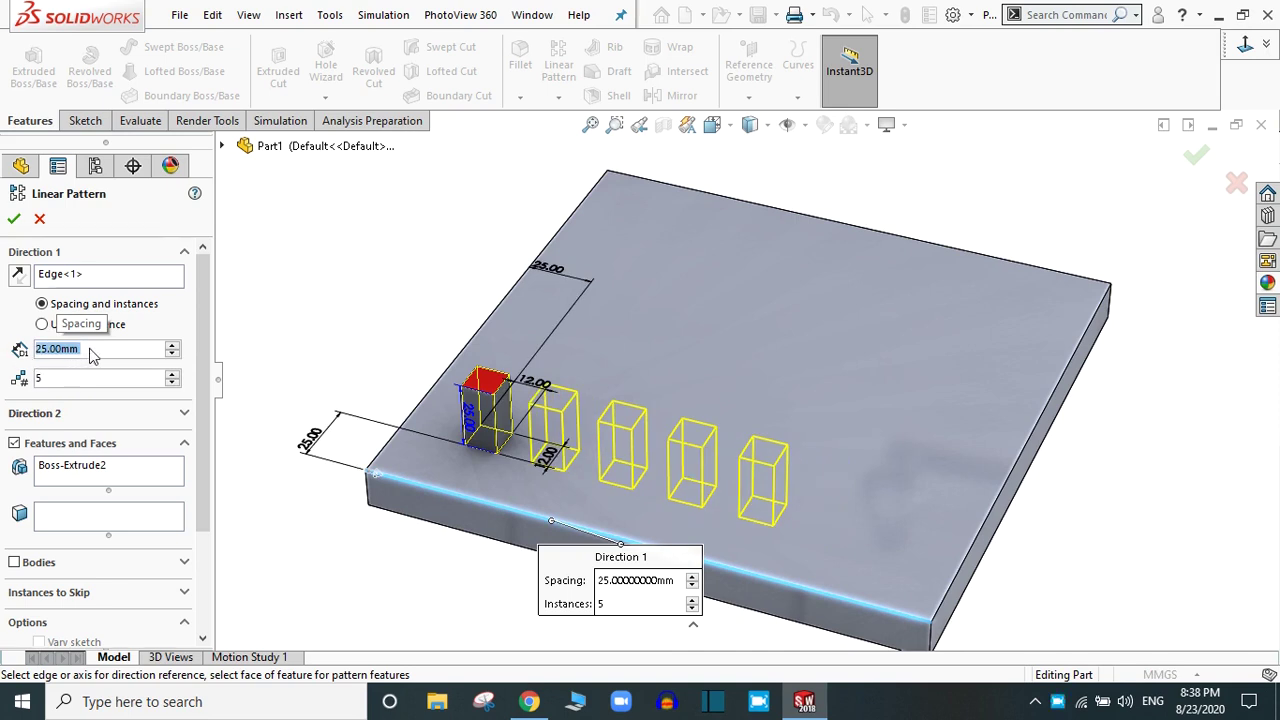
click(172, 375)
click(172, 375)
click(174, 385)
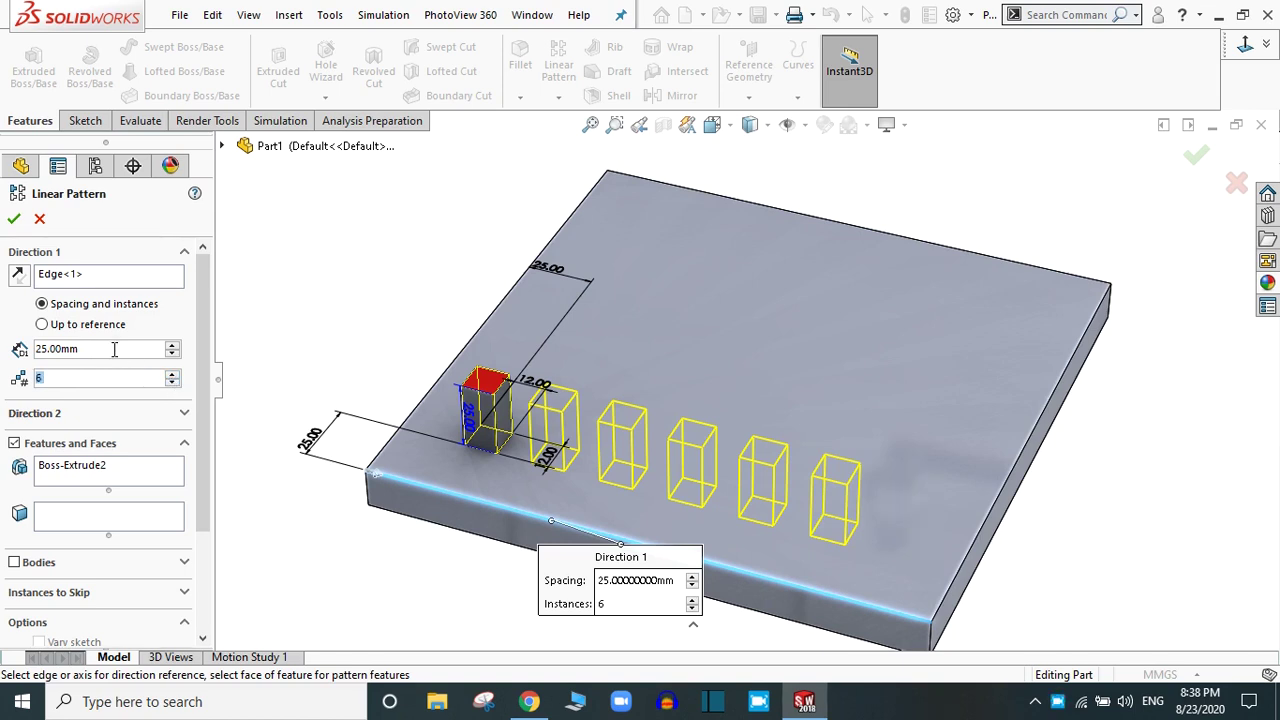
drag(108, 347, 5, 352)
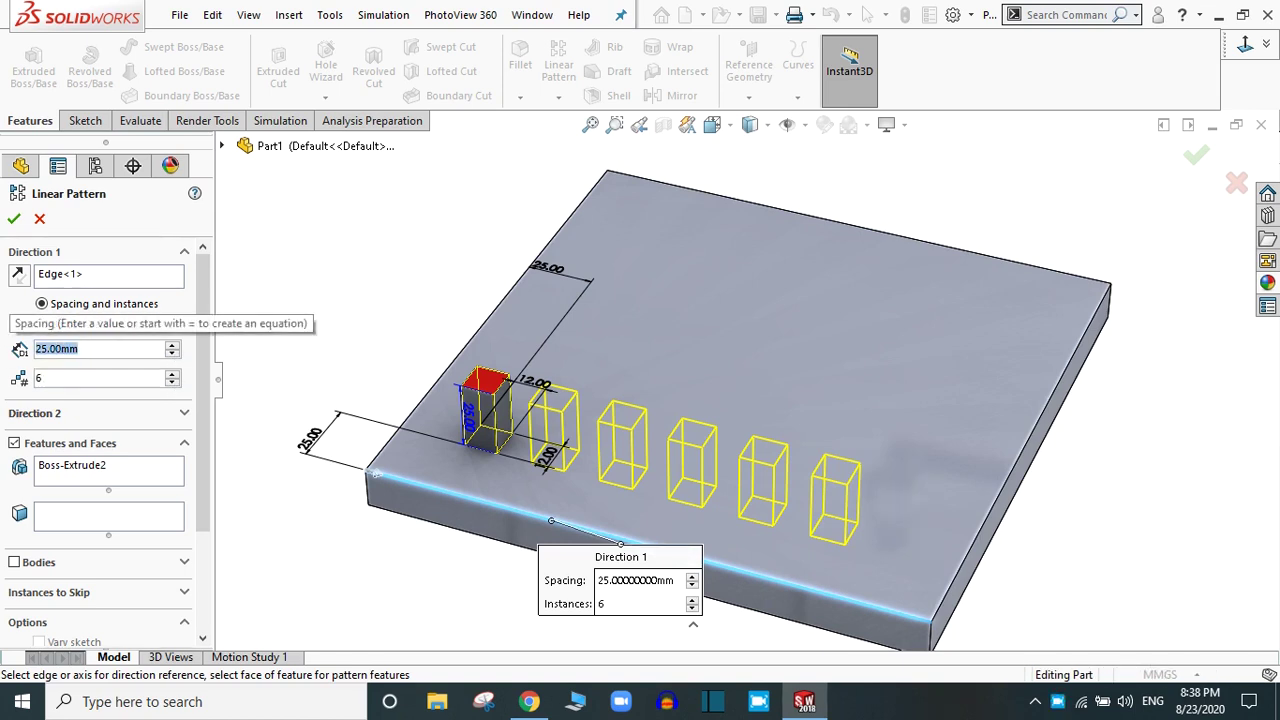
text(30)
key(Return)
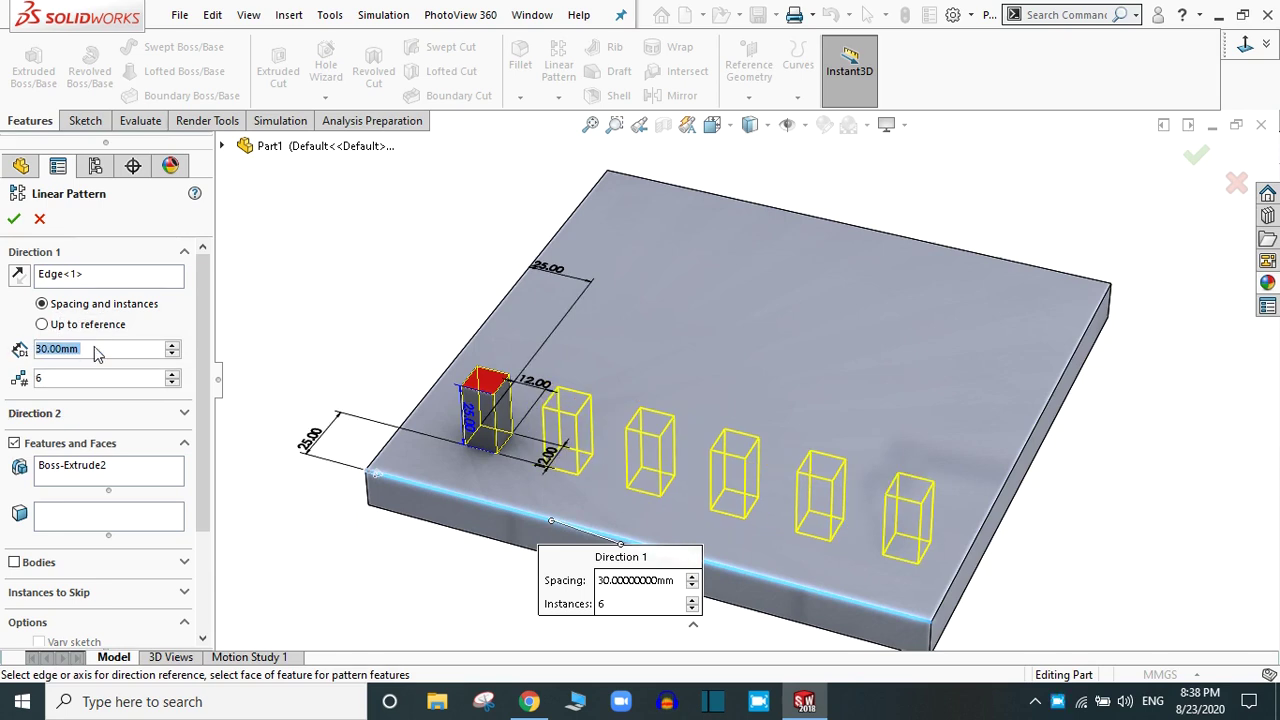
click(42, 325)
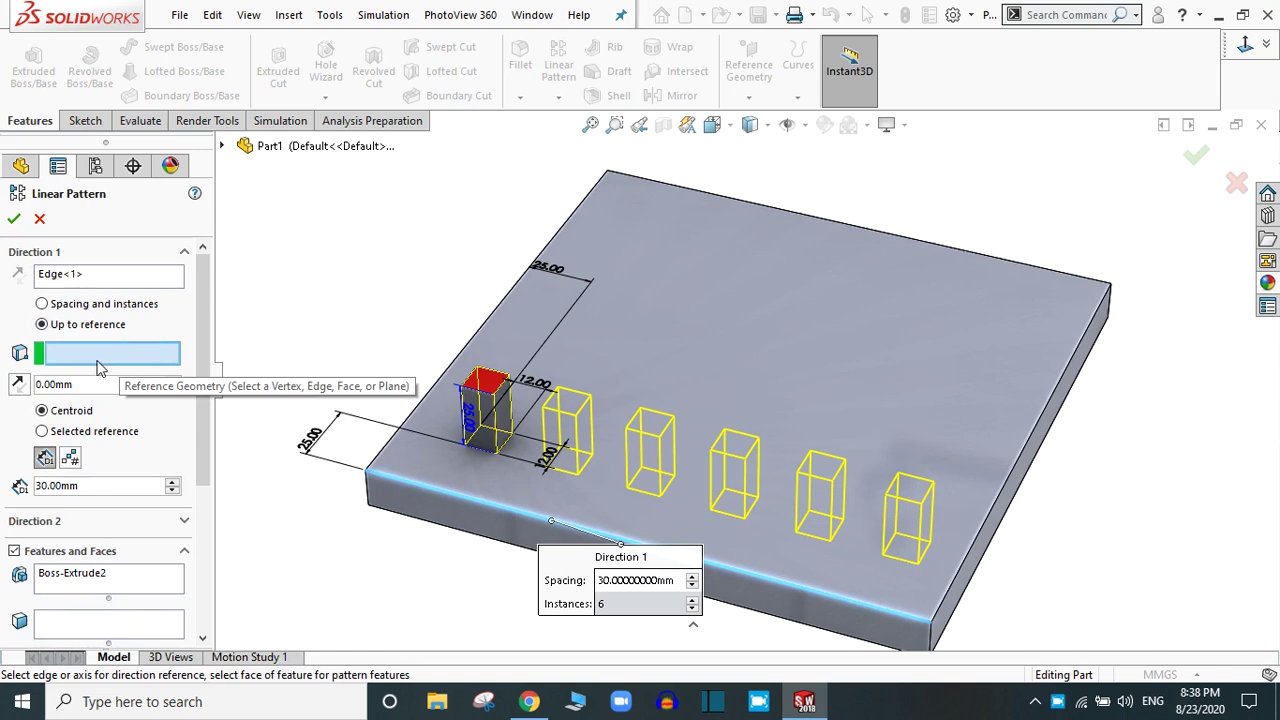
click(50, 304)
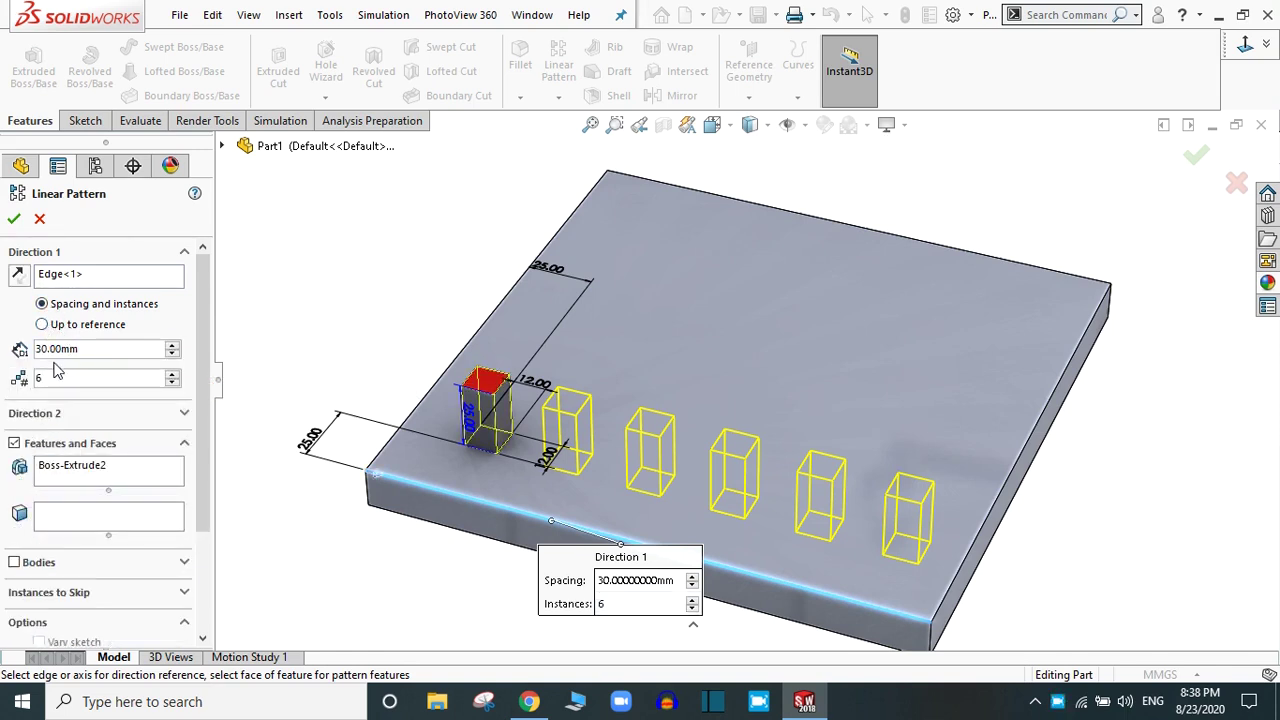
double_click(53, 377)
text(2)
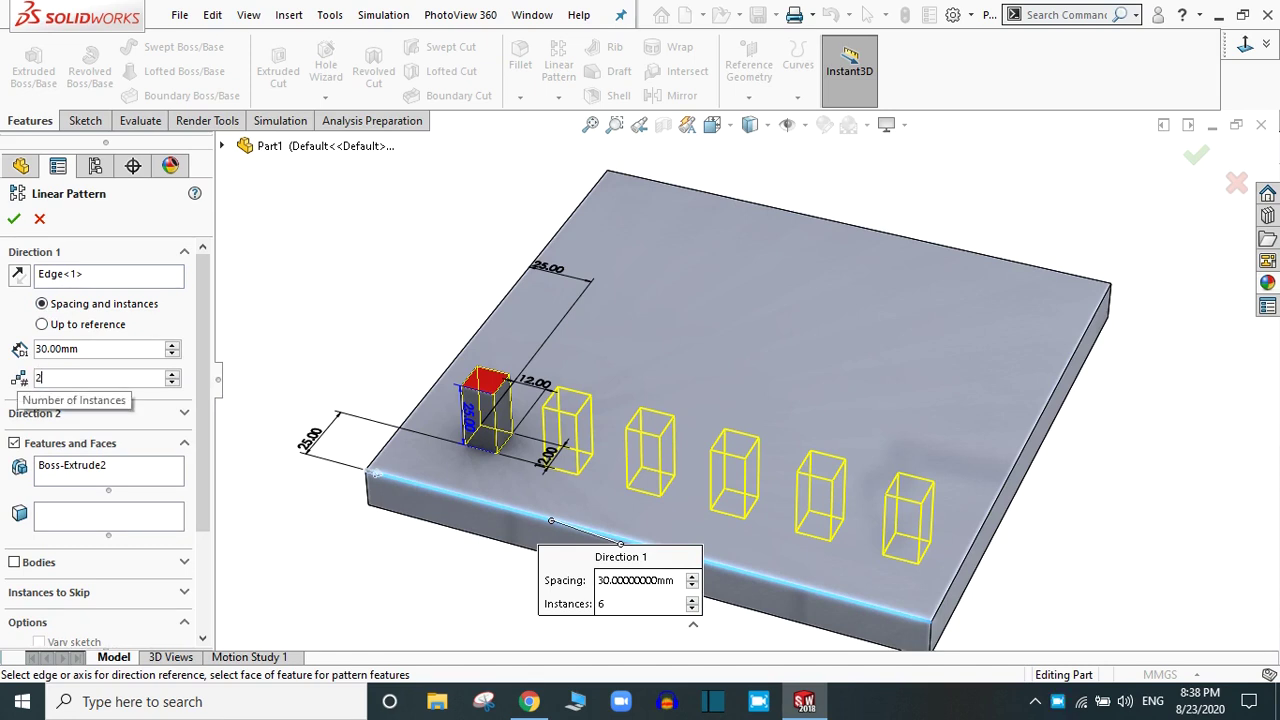
key(Return)
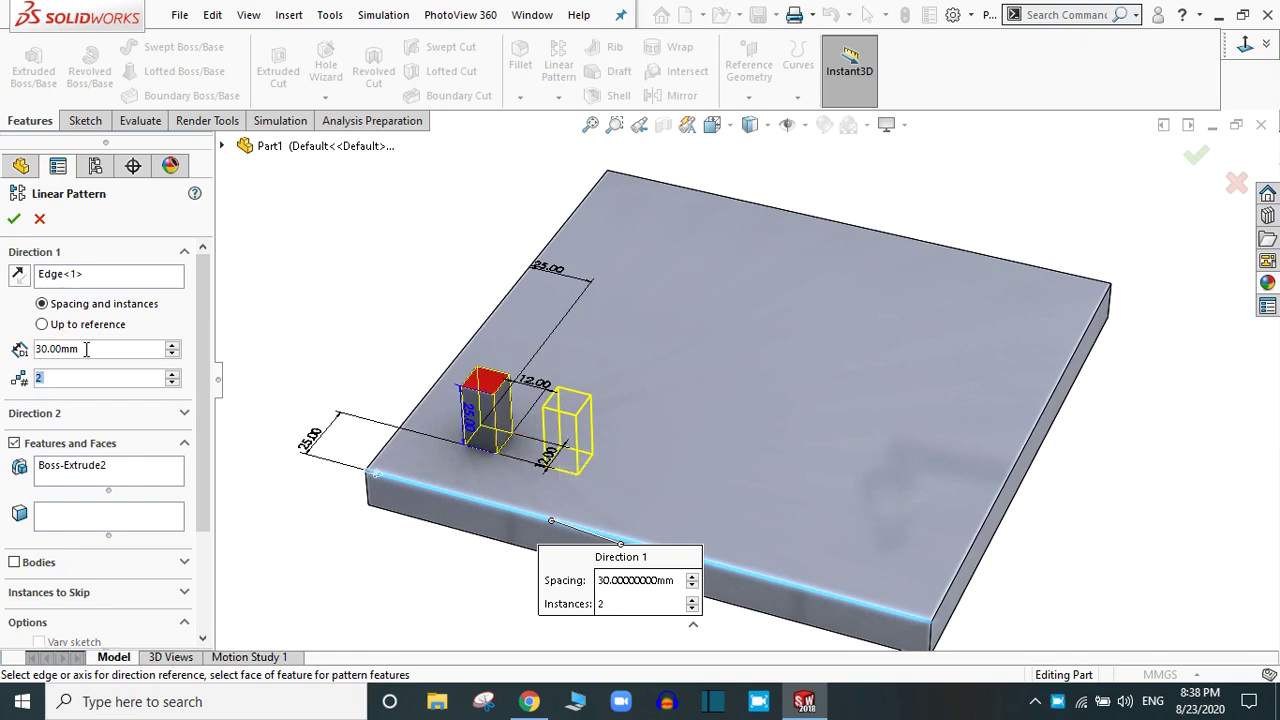
click(42, 325)
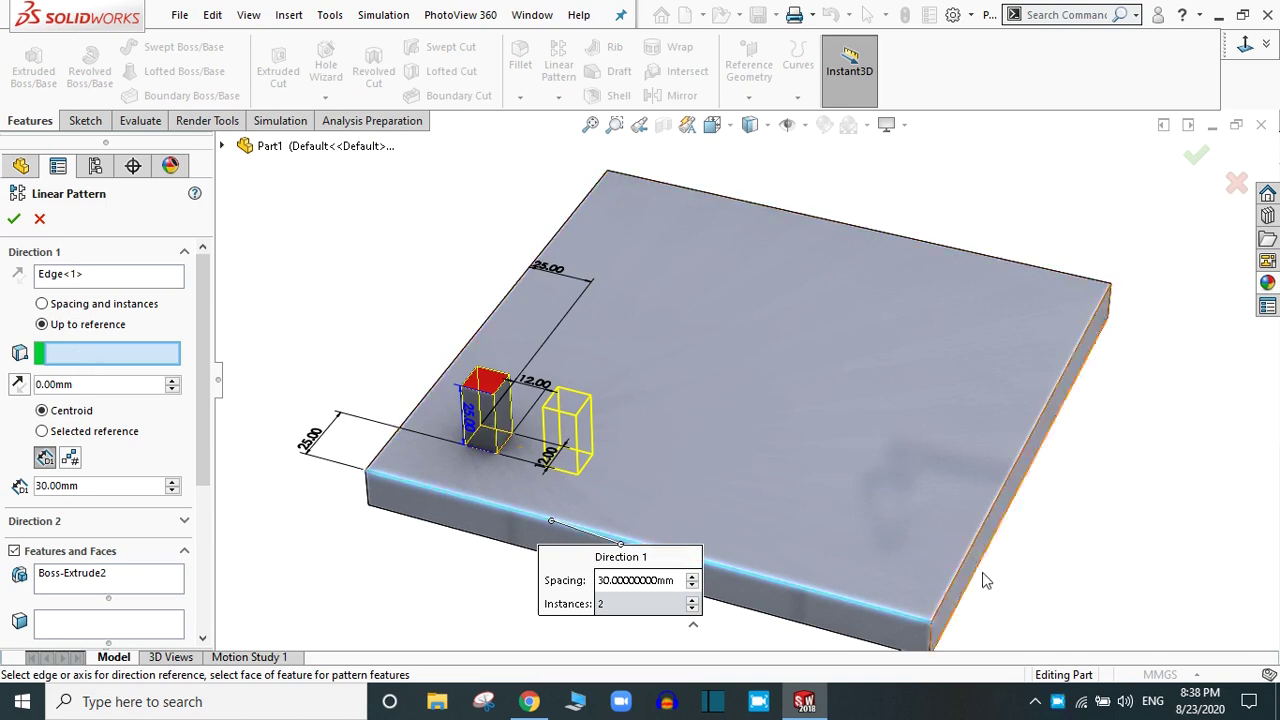
click(960, 596)
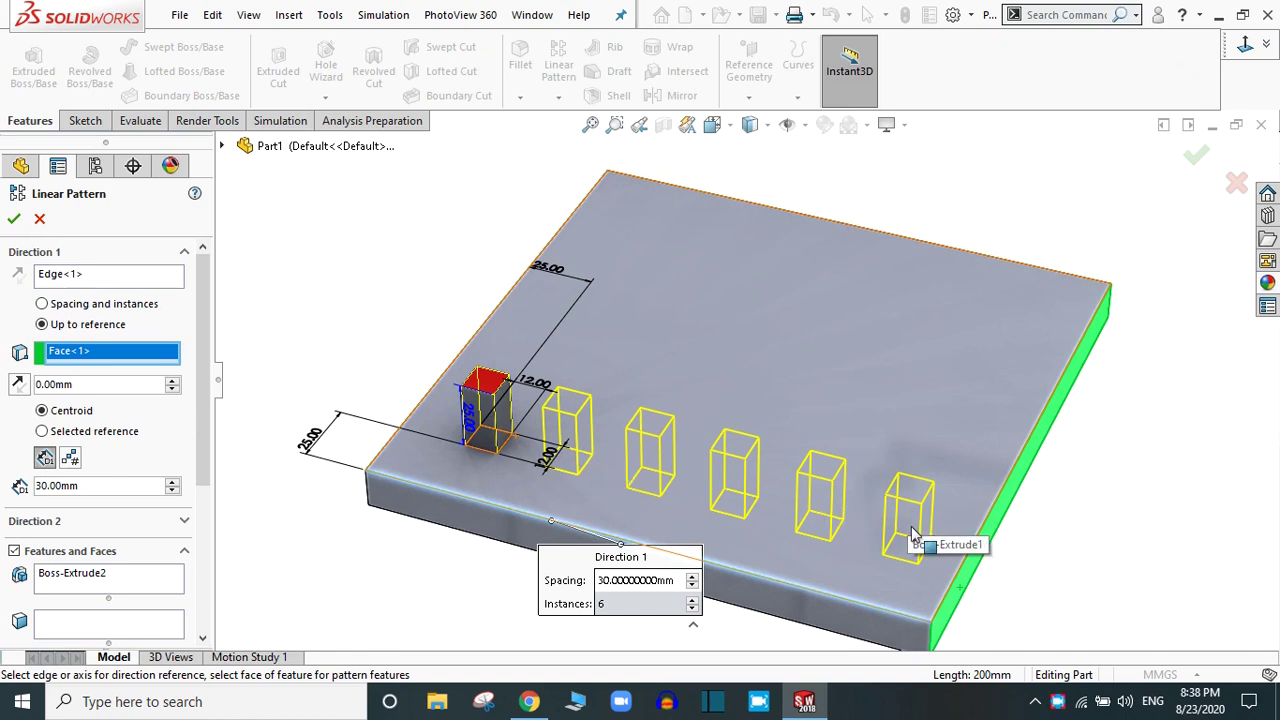
click(44, 305)
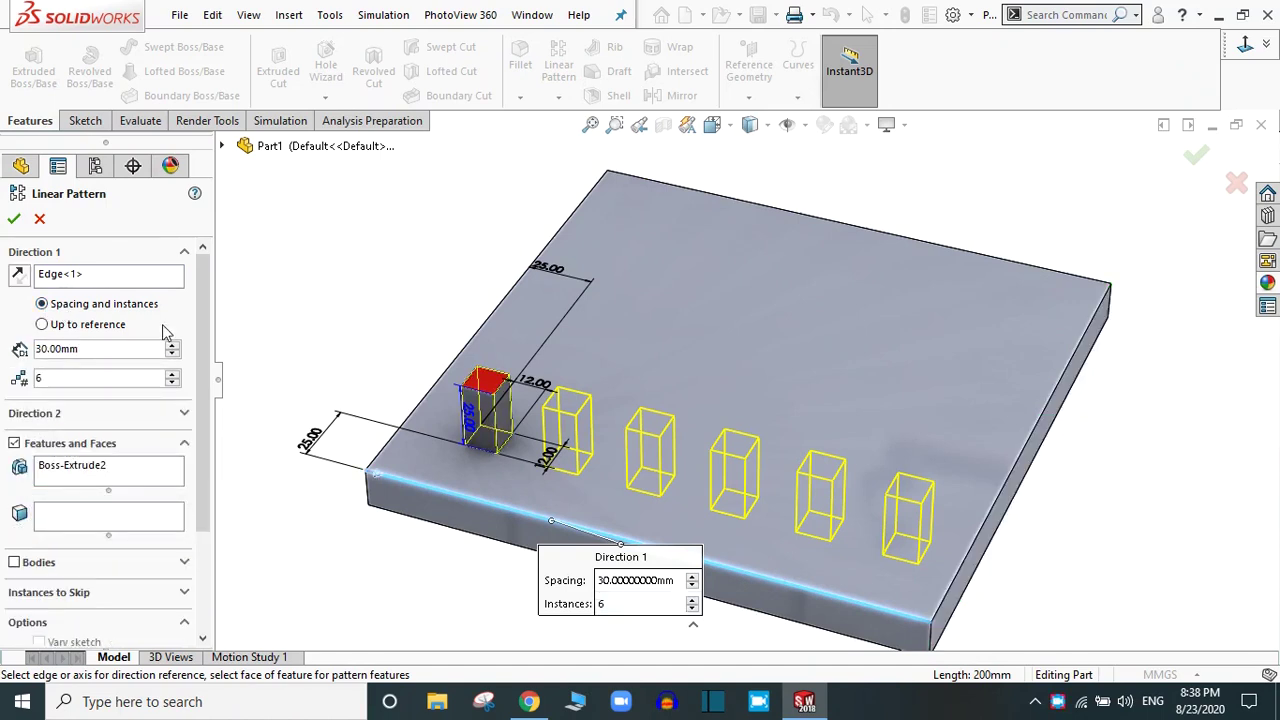
drag(200, 272, 238, 388)
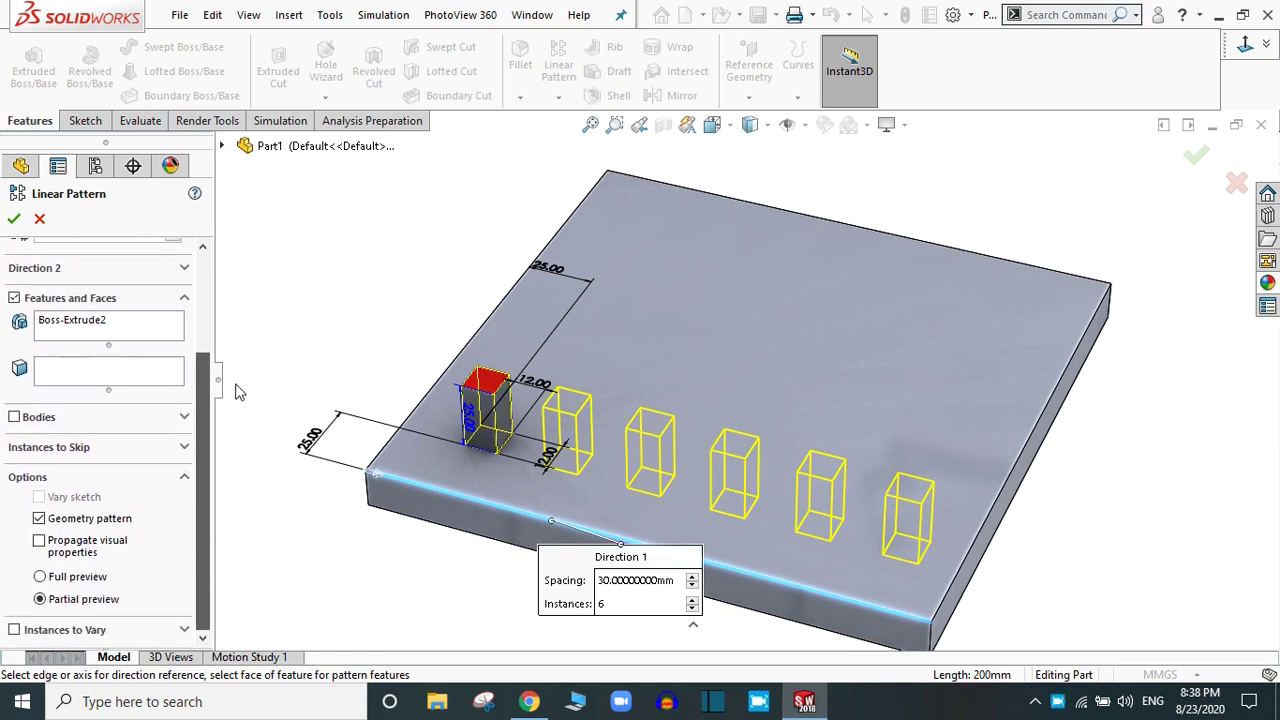
Enable Direction 2 along the plate's left edge, keeping 30 mm spacing and 5 instances.
click(90, 268)
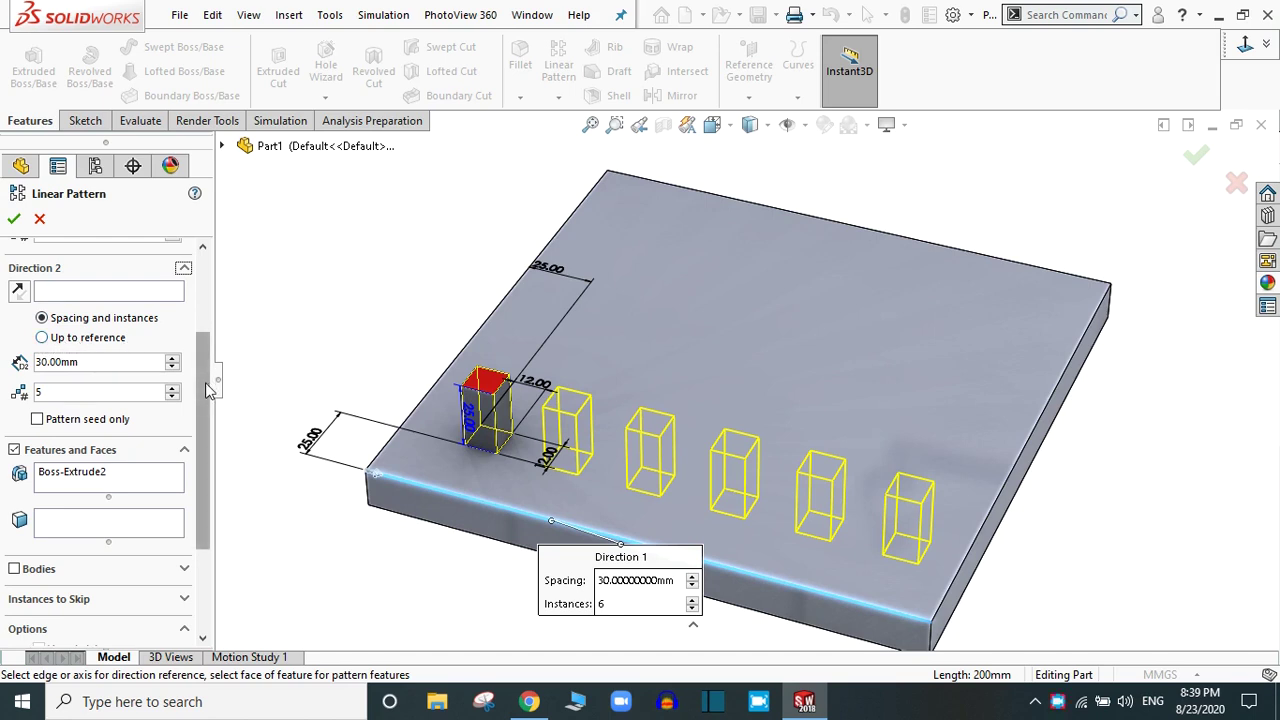
drag(205, 382, 205, 377)
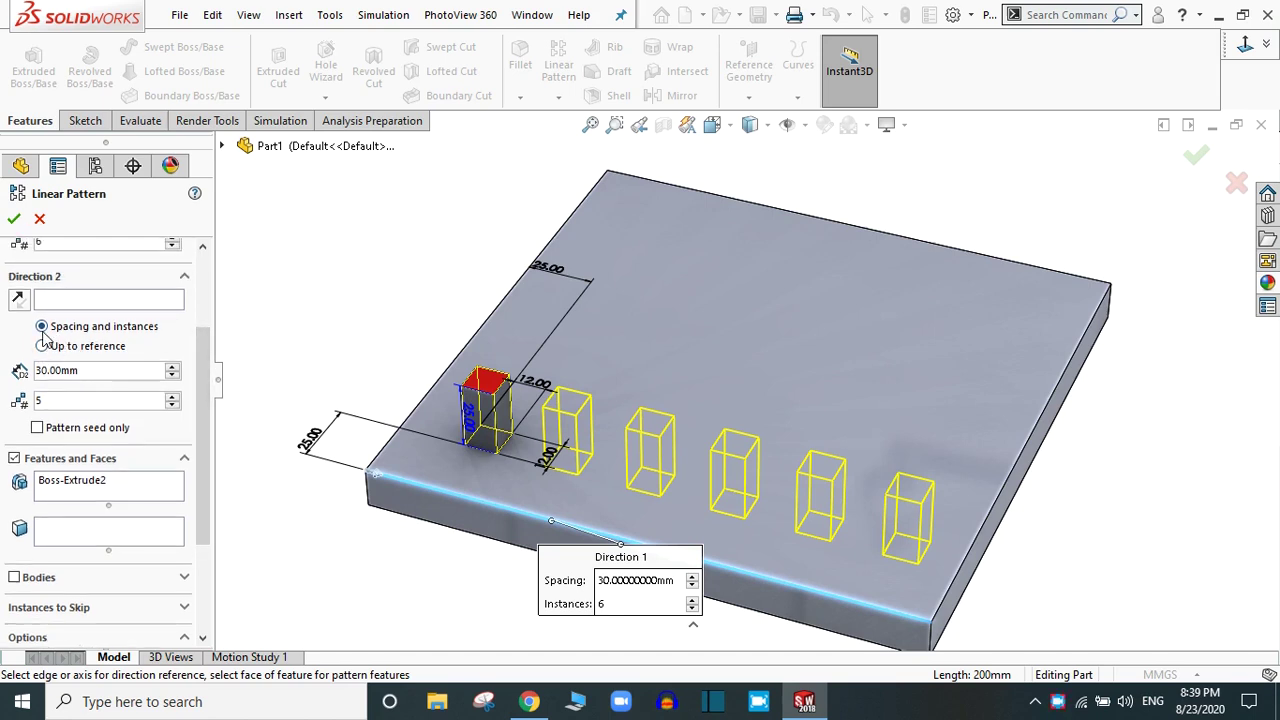
click(86, 370)
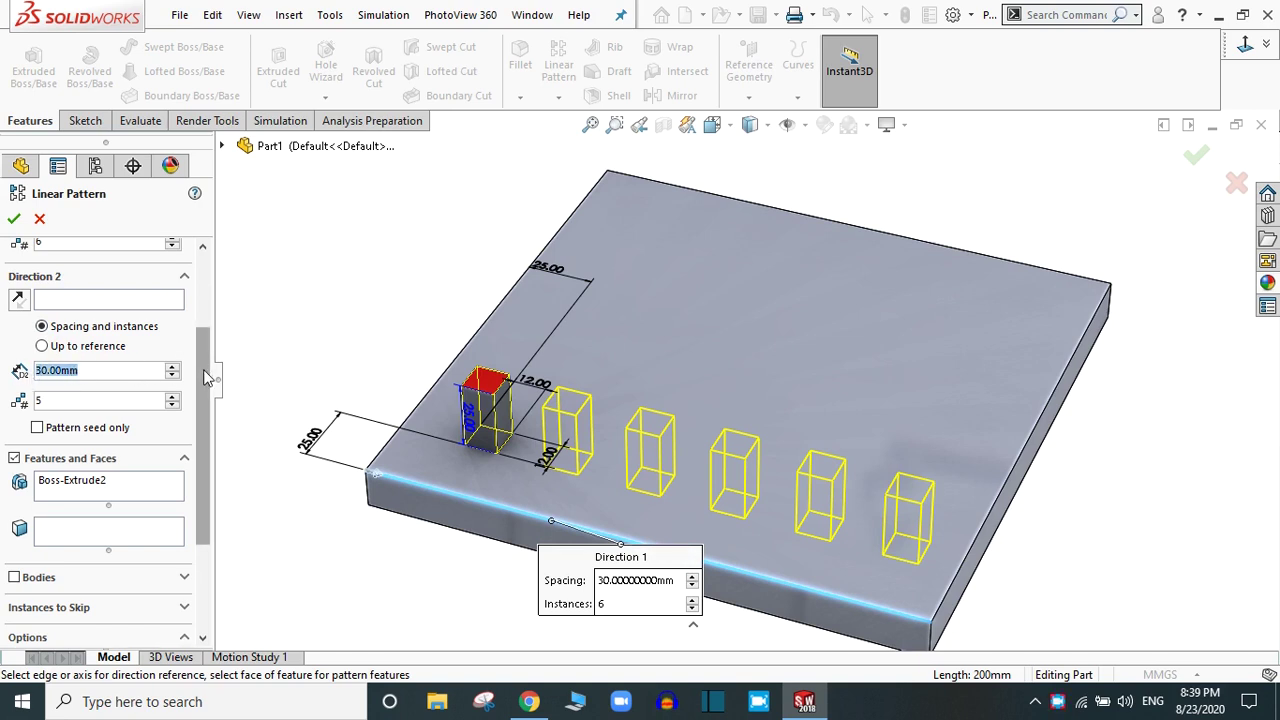
scroll(110, 375, up, 1)
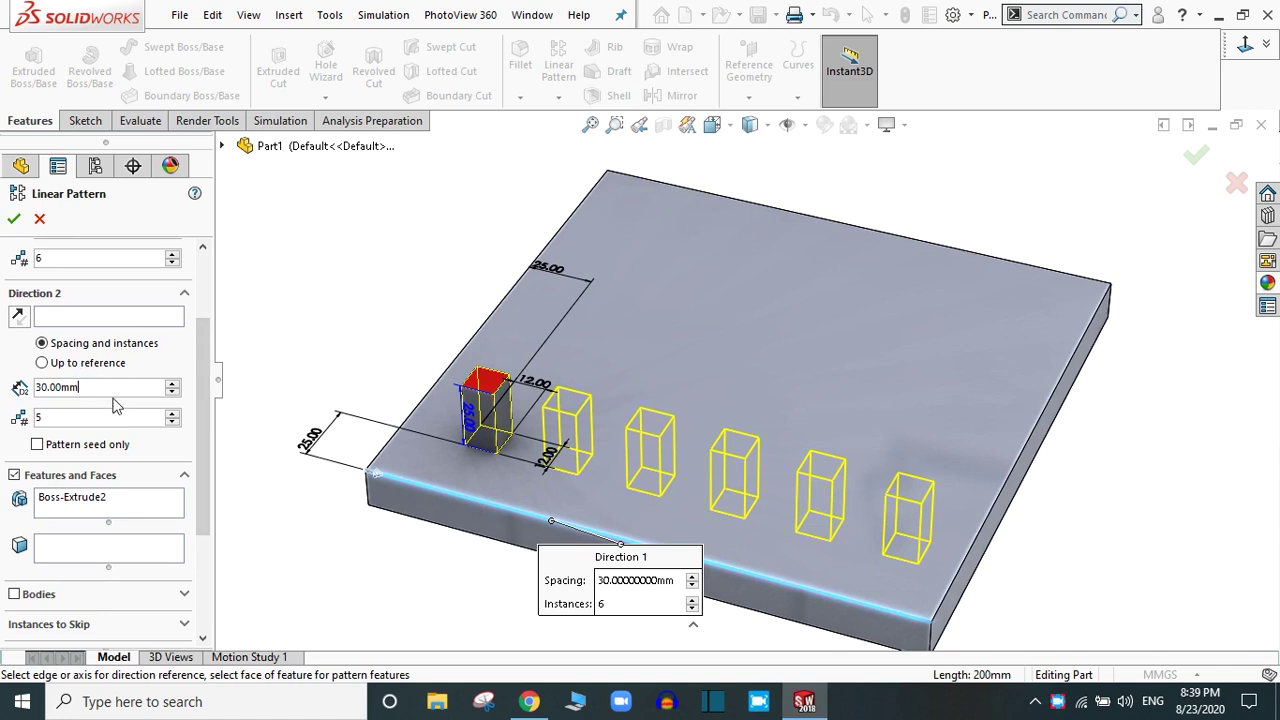
drag(94, 388, 3, 390)
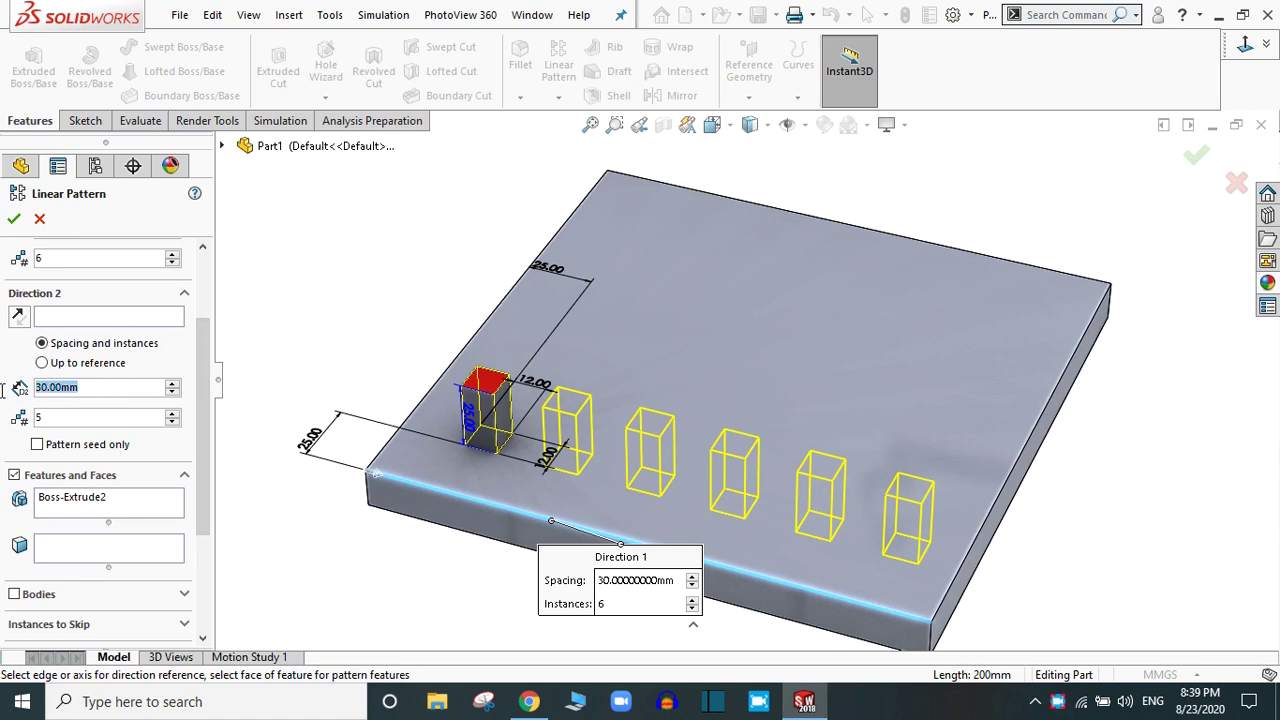
click(68, 418)
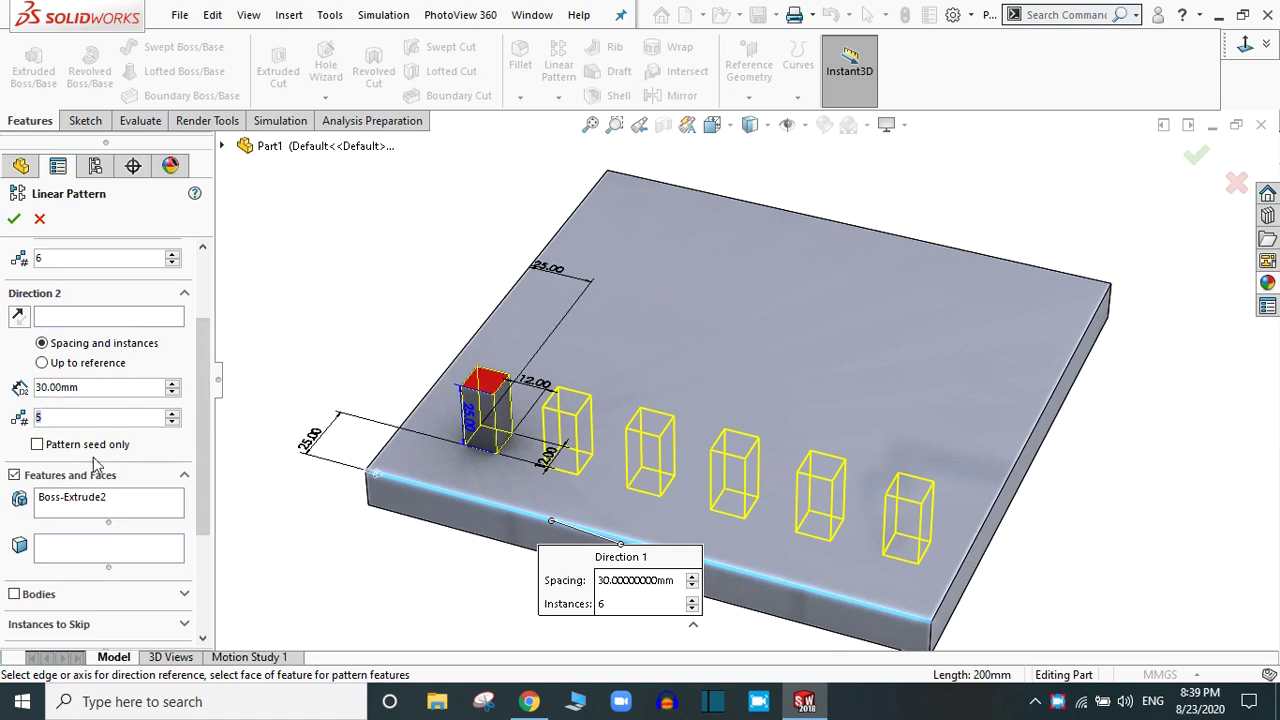
drag(210, 385, 213, 397)
scroll(100, 353, up, 3)
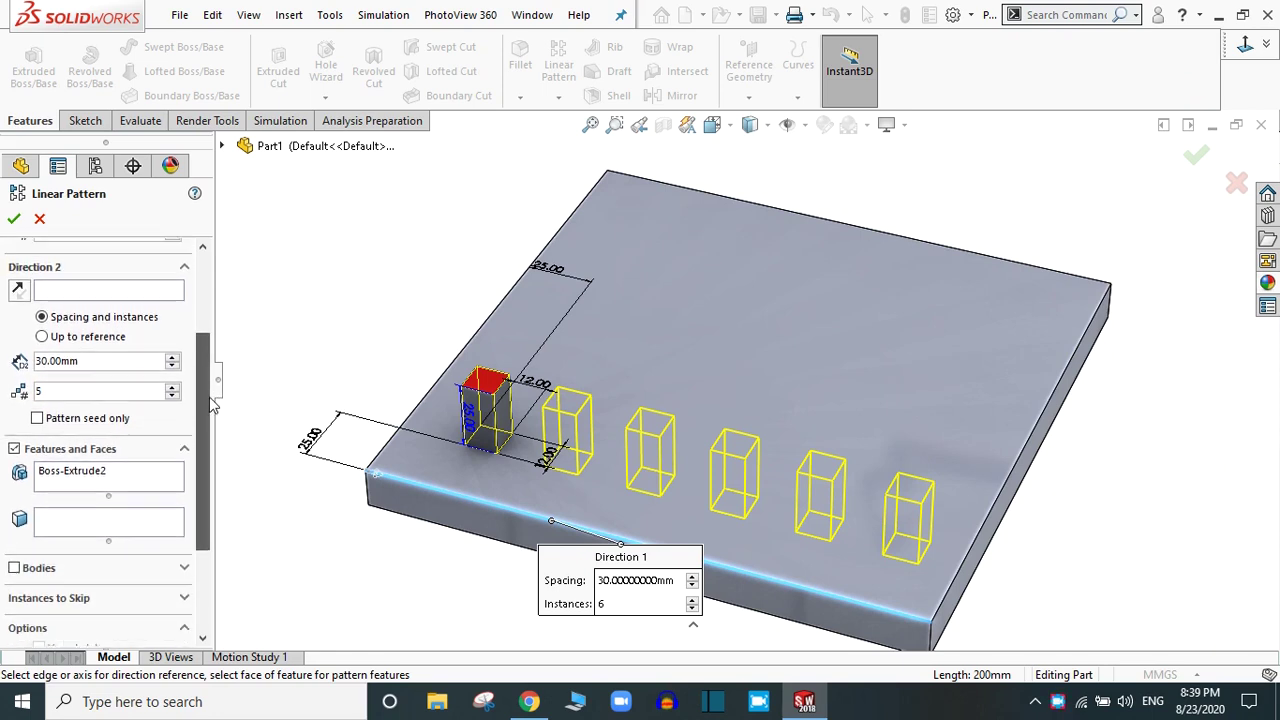
click(100, 353)
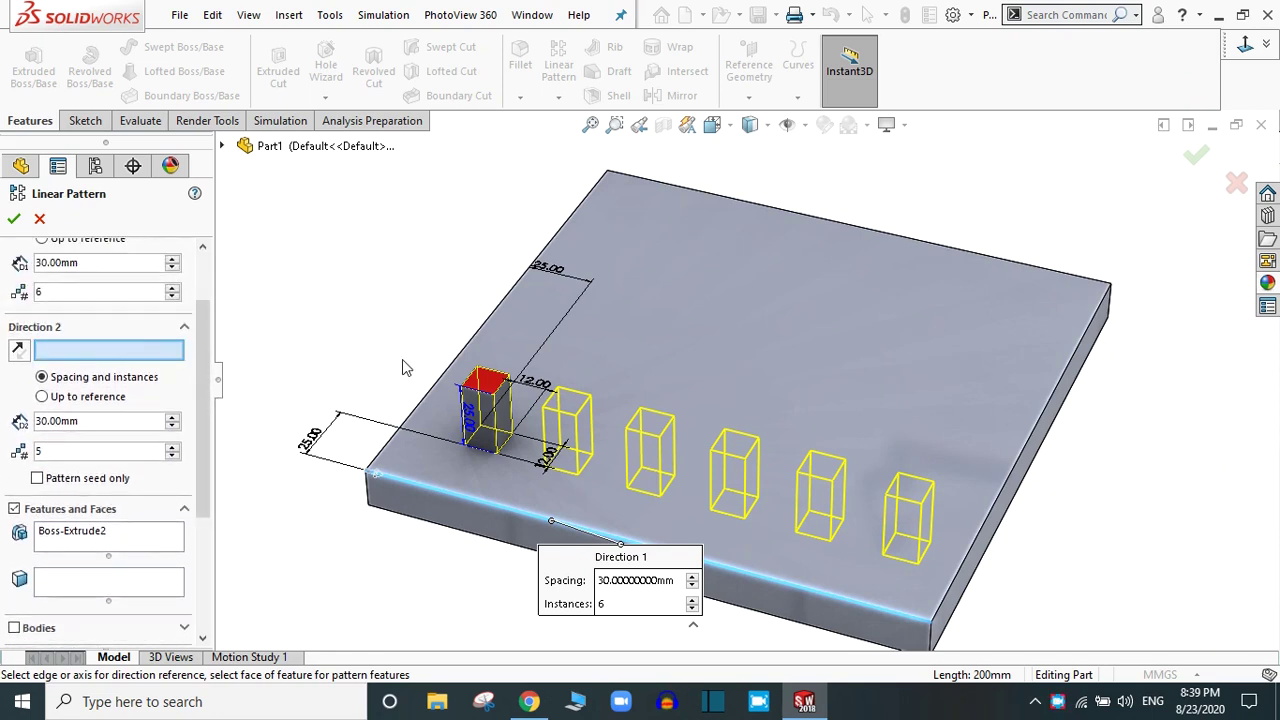
click(437, 388)
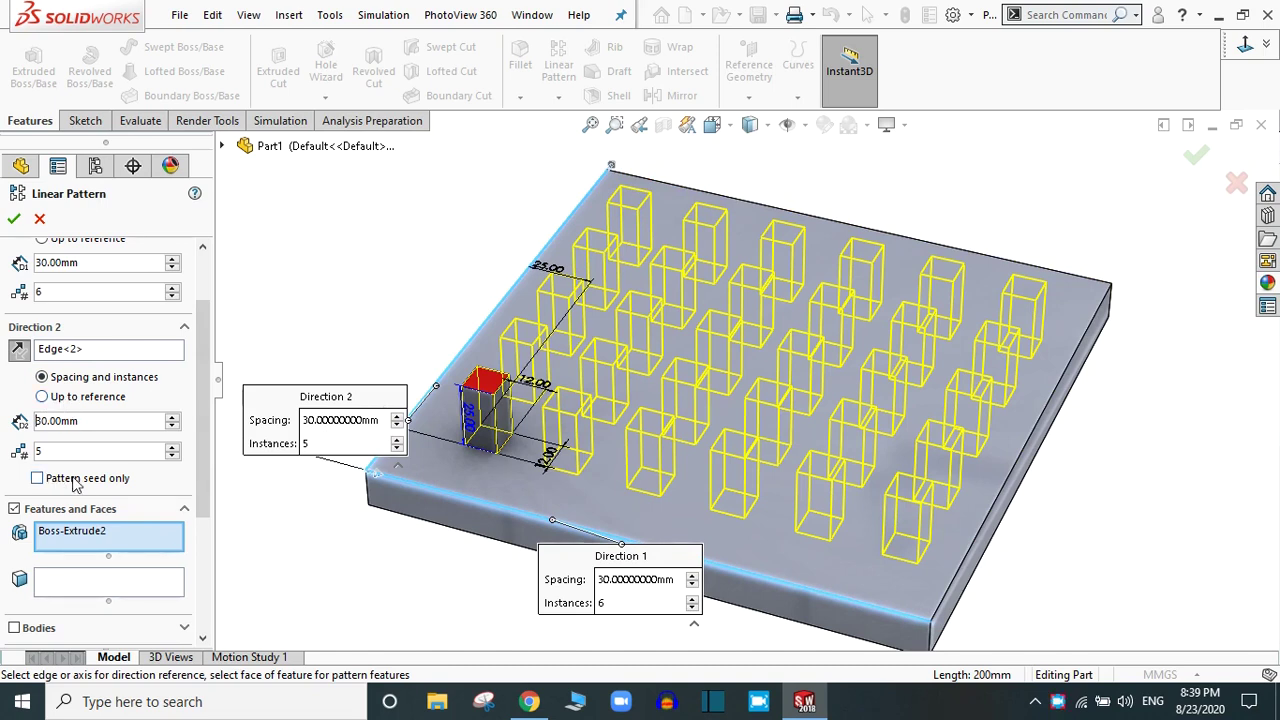
Clear Pattern seed only, try Bodies, then pattern Boss-Extrude2 as a feature again.
click(37, 479)
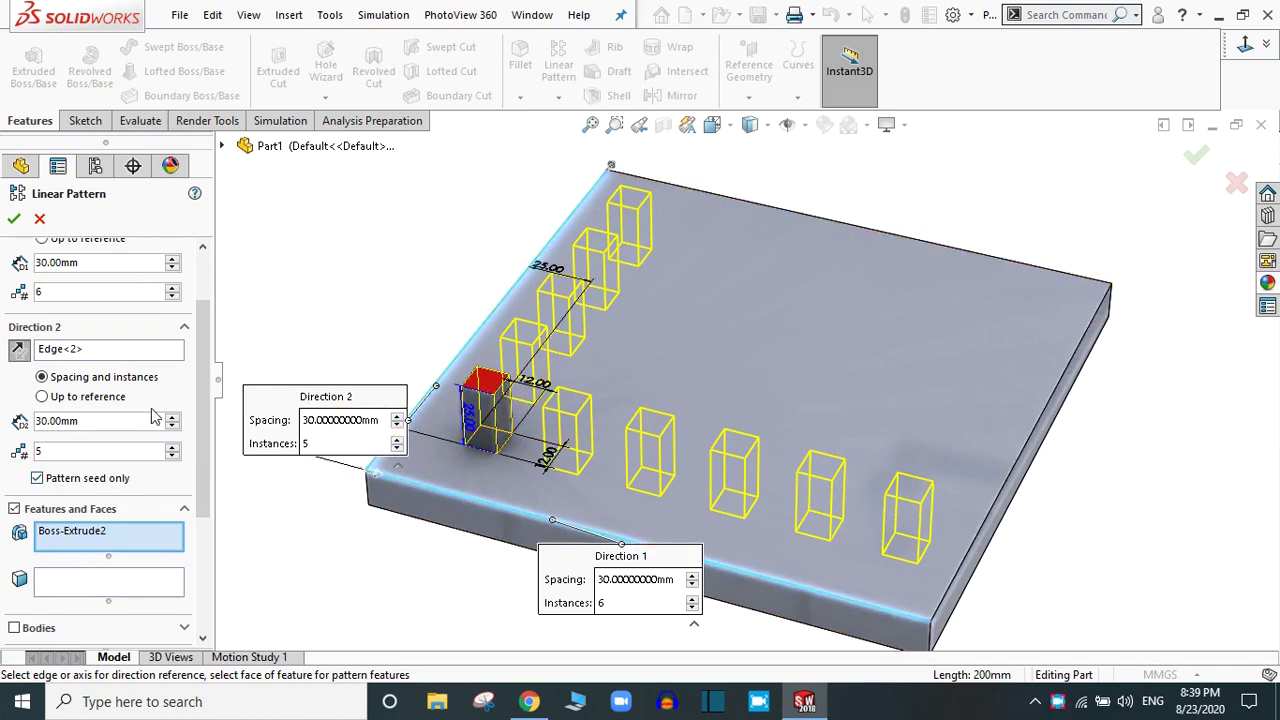
drag(201, 319, 207, 338)
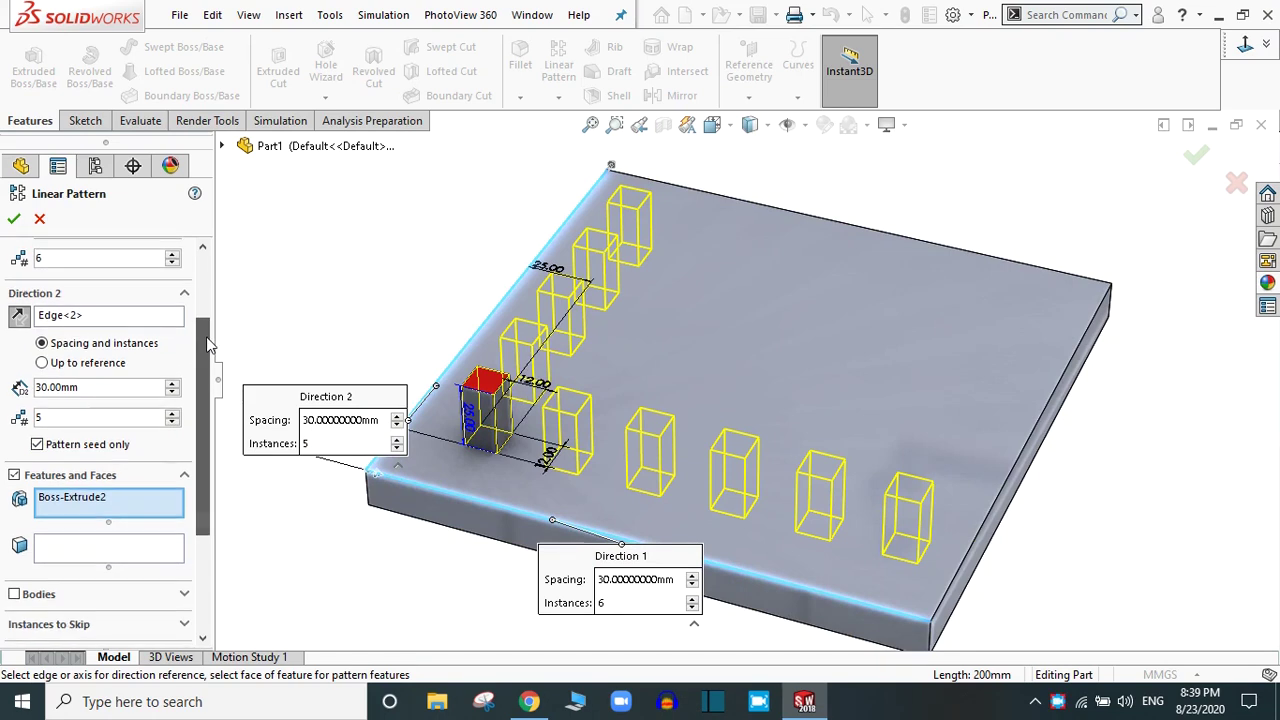
click(40, 447)
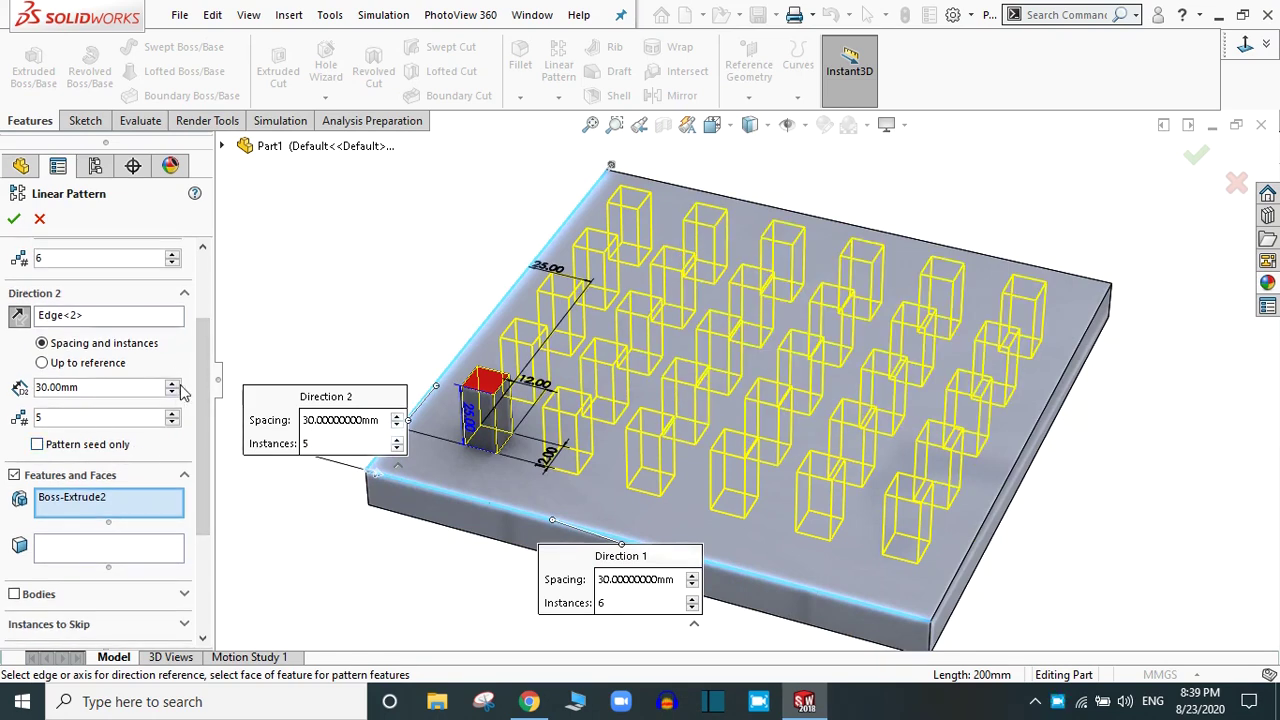
drag(200, 348, 207, 455)
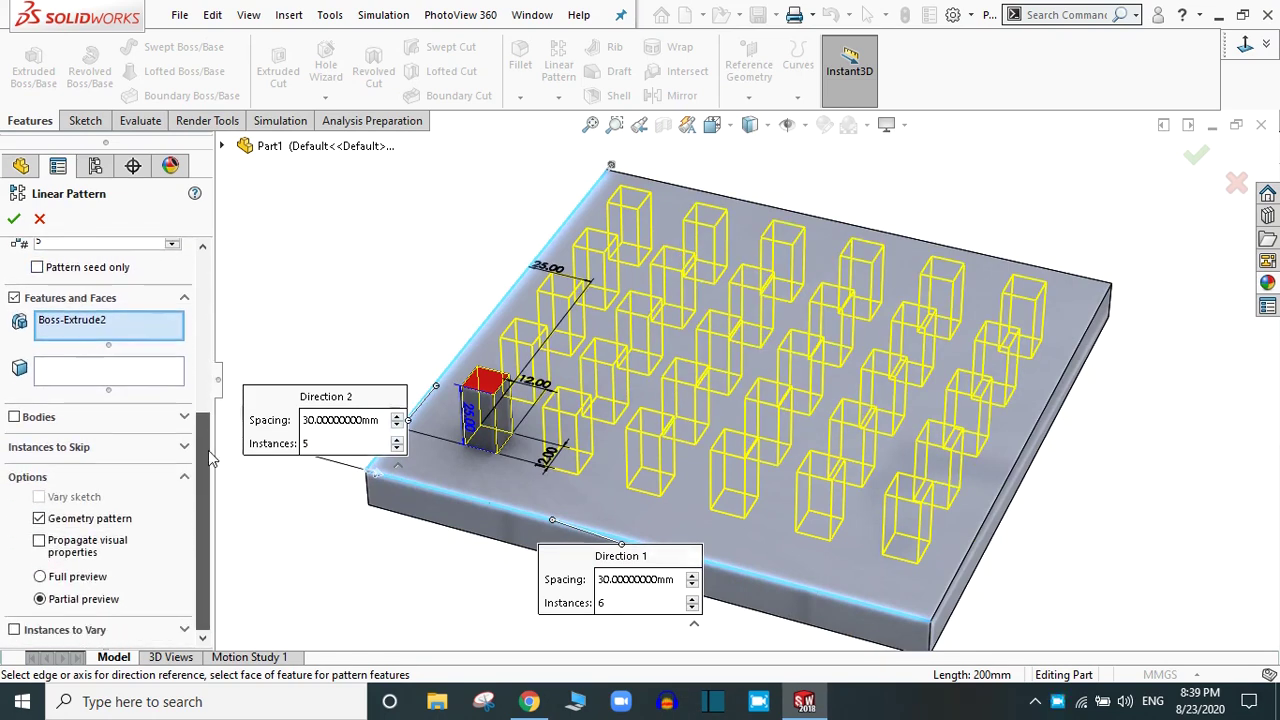
click(14, 418)
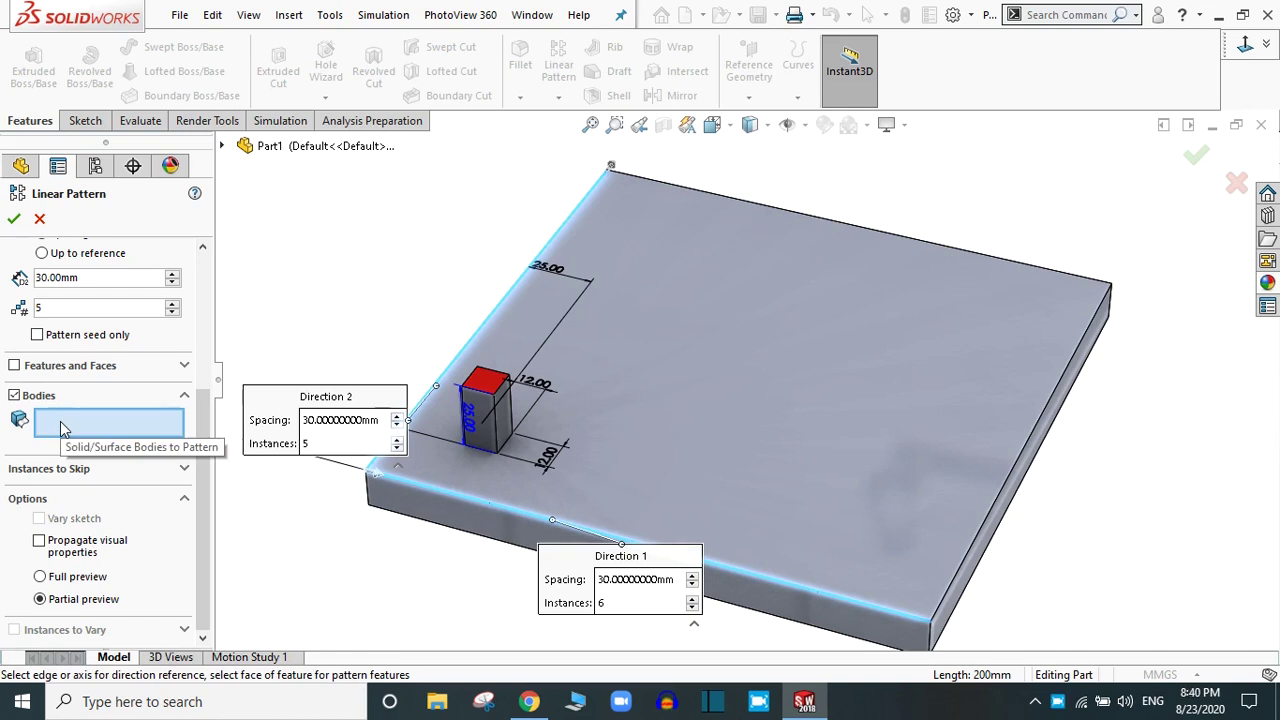
click(15, 395)
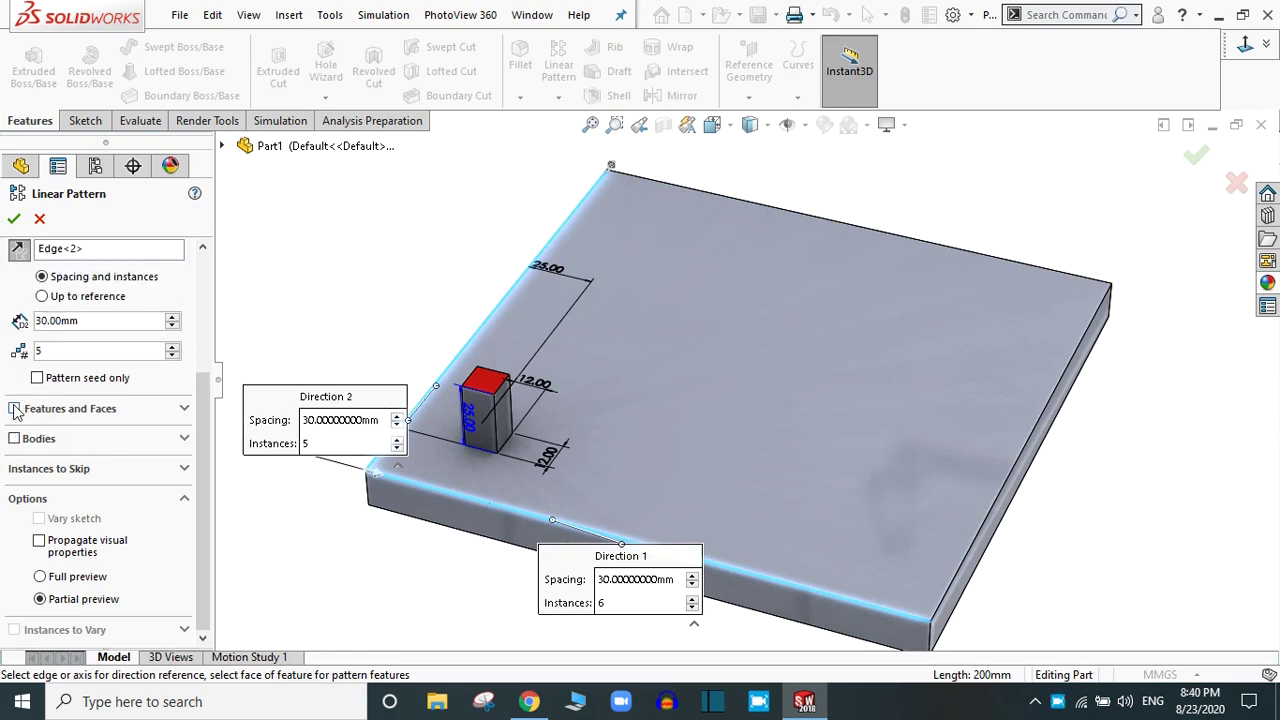
click(14, 408)
scroll(206, 416, down, 1)
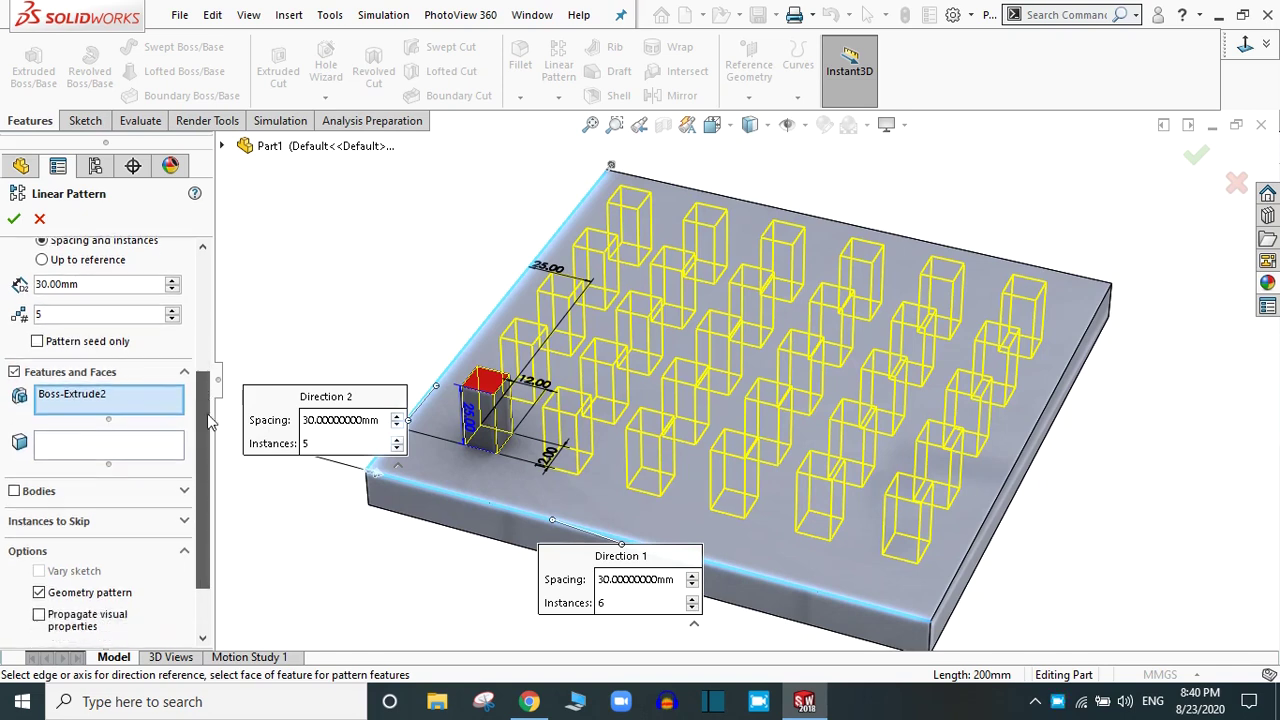
scroll(208, 421, down, 2)
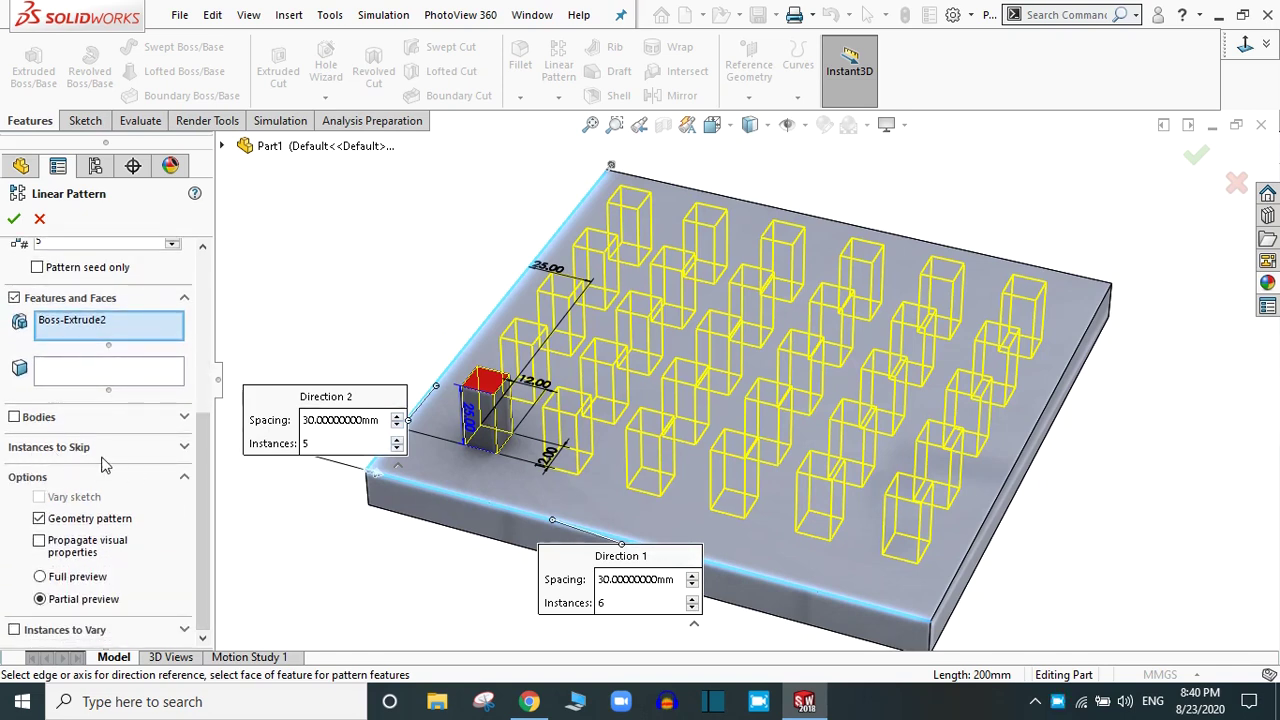
Skip and restore instance (3, 1), then accept the full 6 × 5 pattern as LPattern10.
click(62, 447)
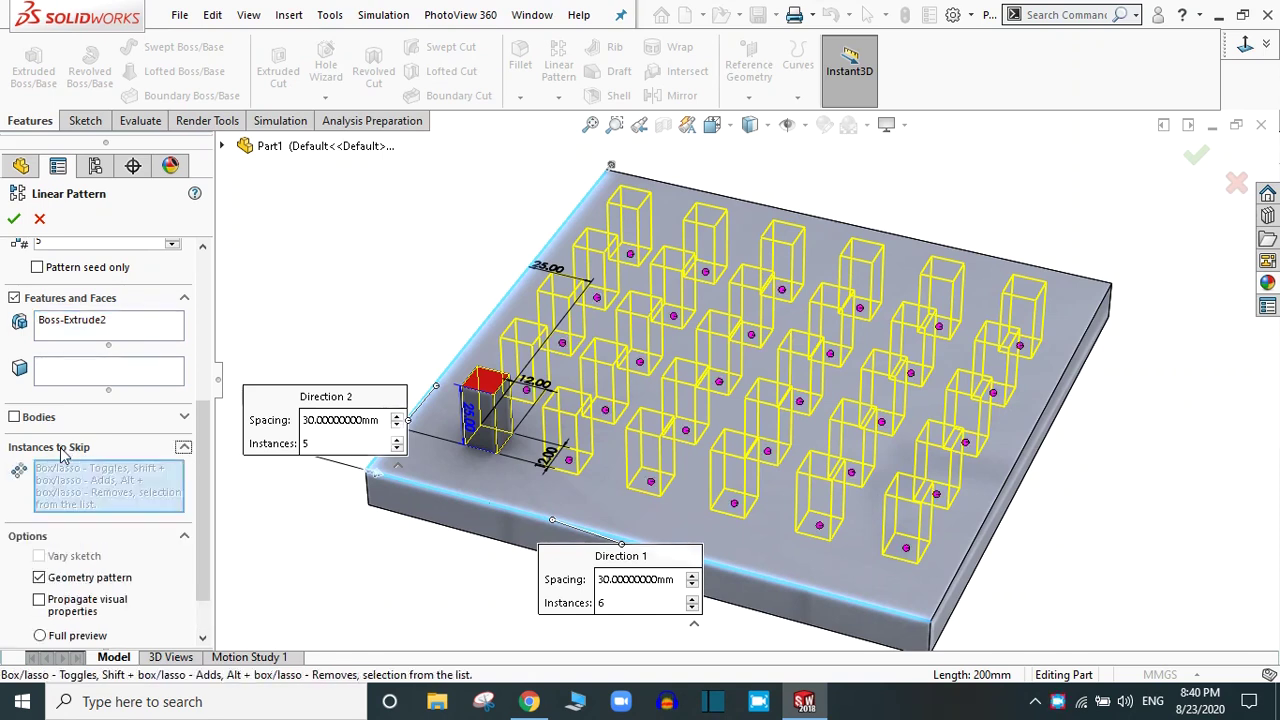
click(651, 485)
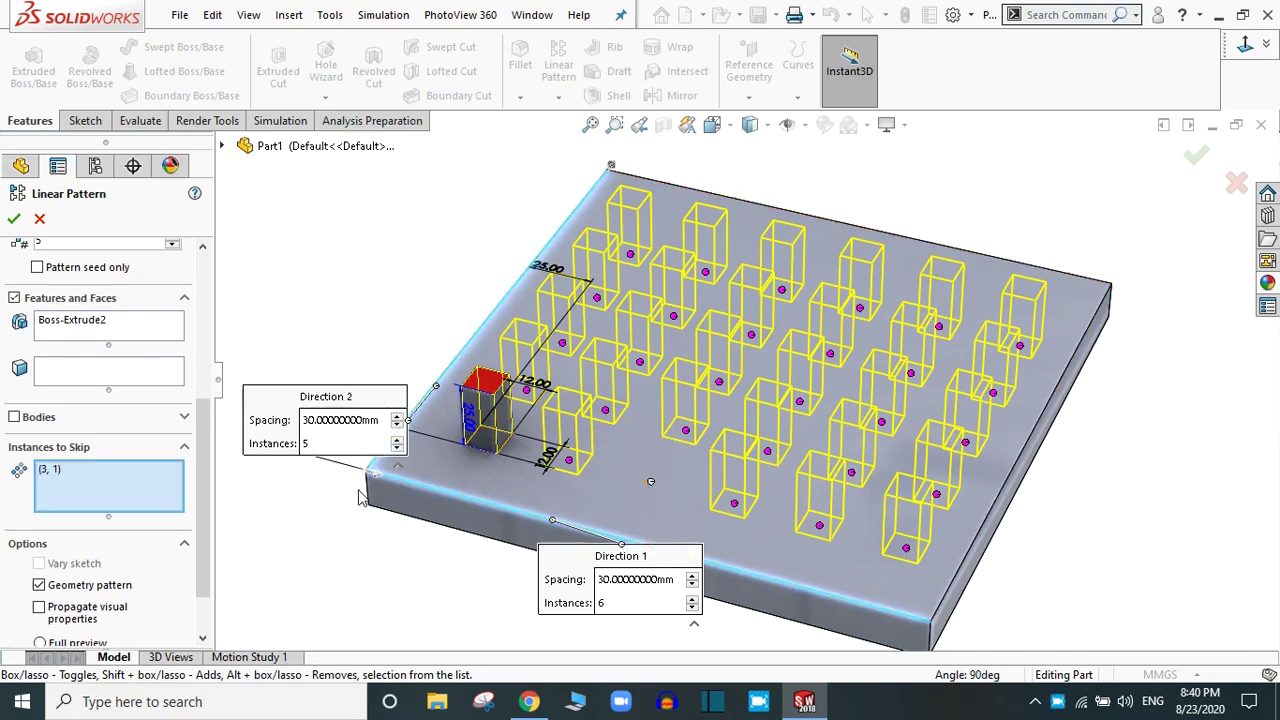
scroll(200, 465, down, 2)
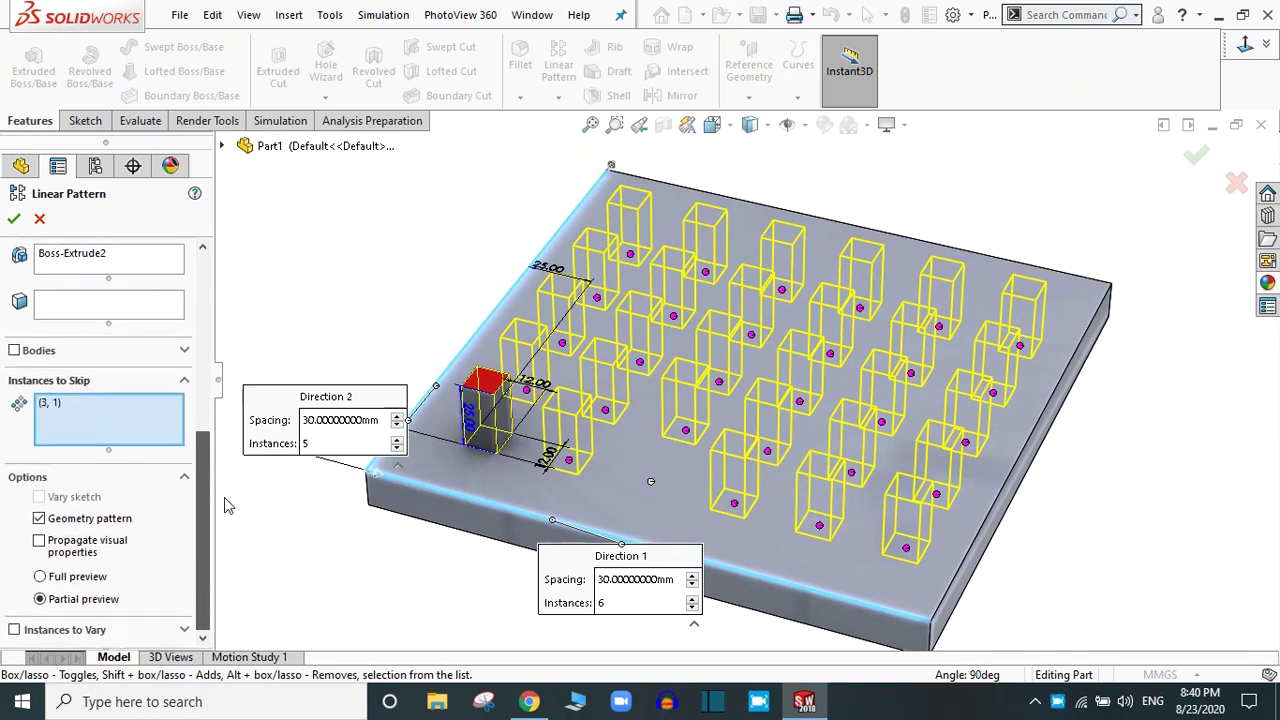
click(651, 485)
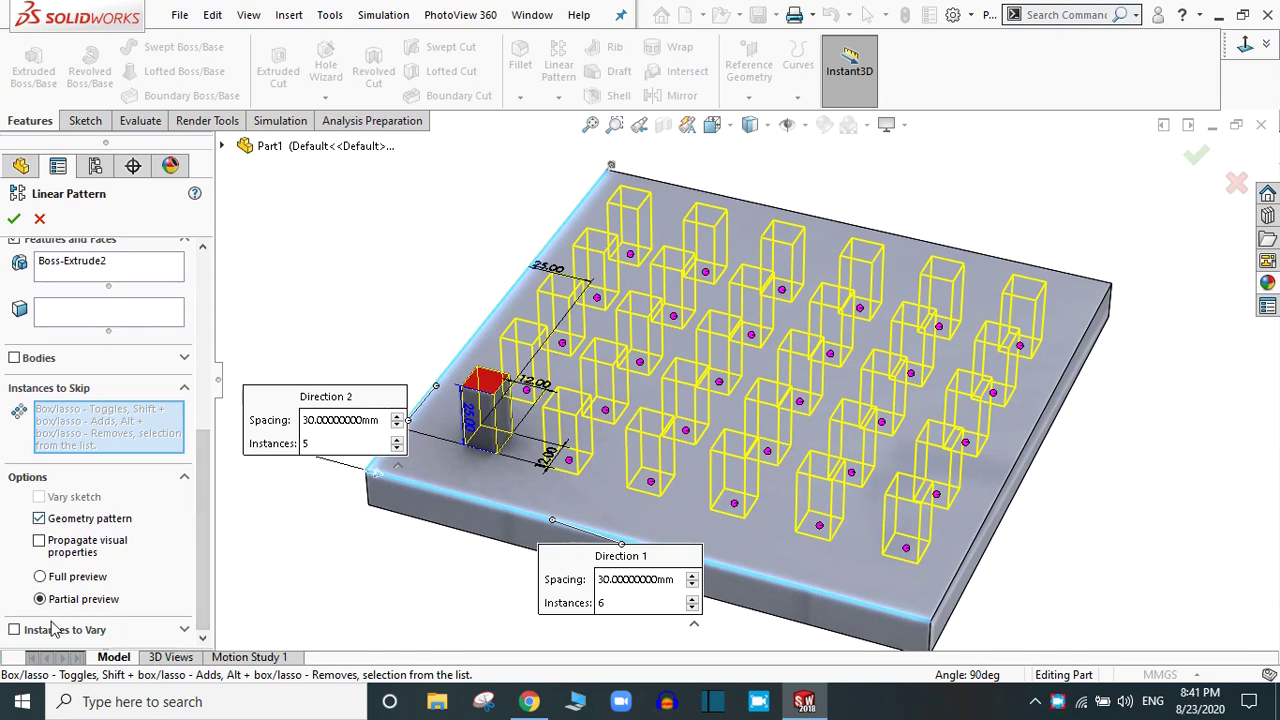
click(14, 220)
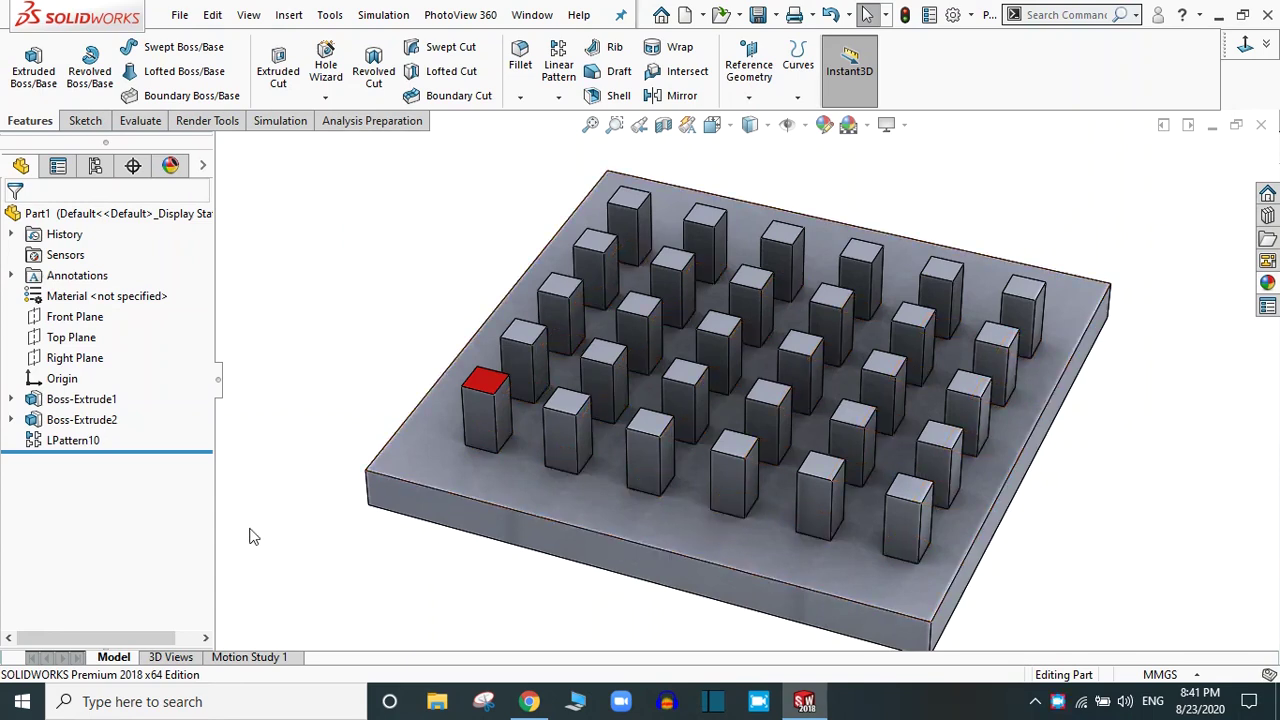
Edit LPattern10 with Propagate visual properties on so all copies get the seed's red face.
click(66, 441)
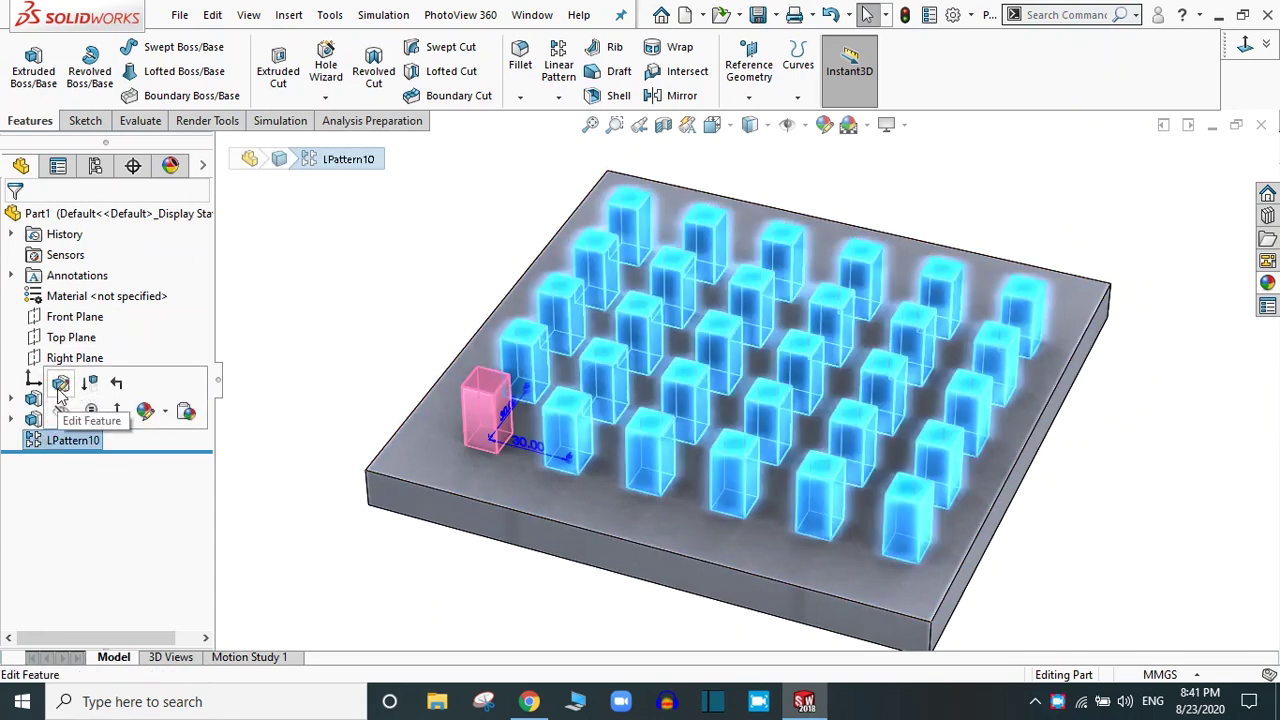
click(60, 385)
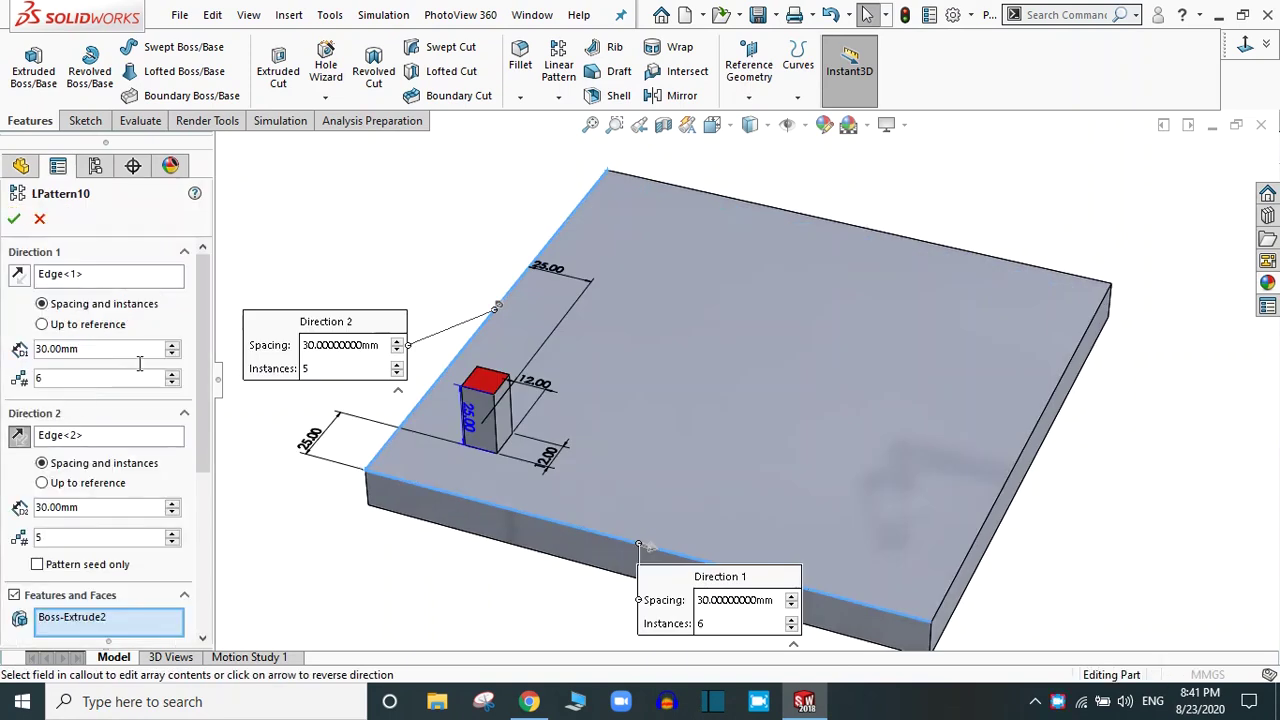
drag(200, 312, 205, 462)
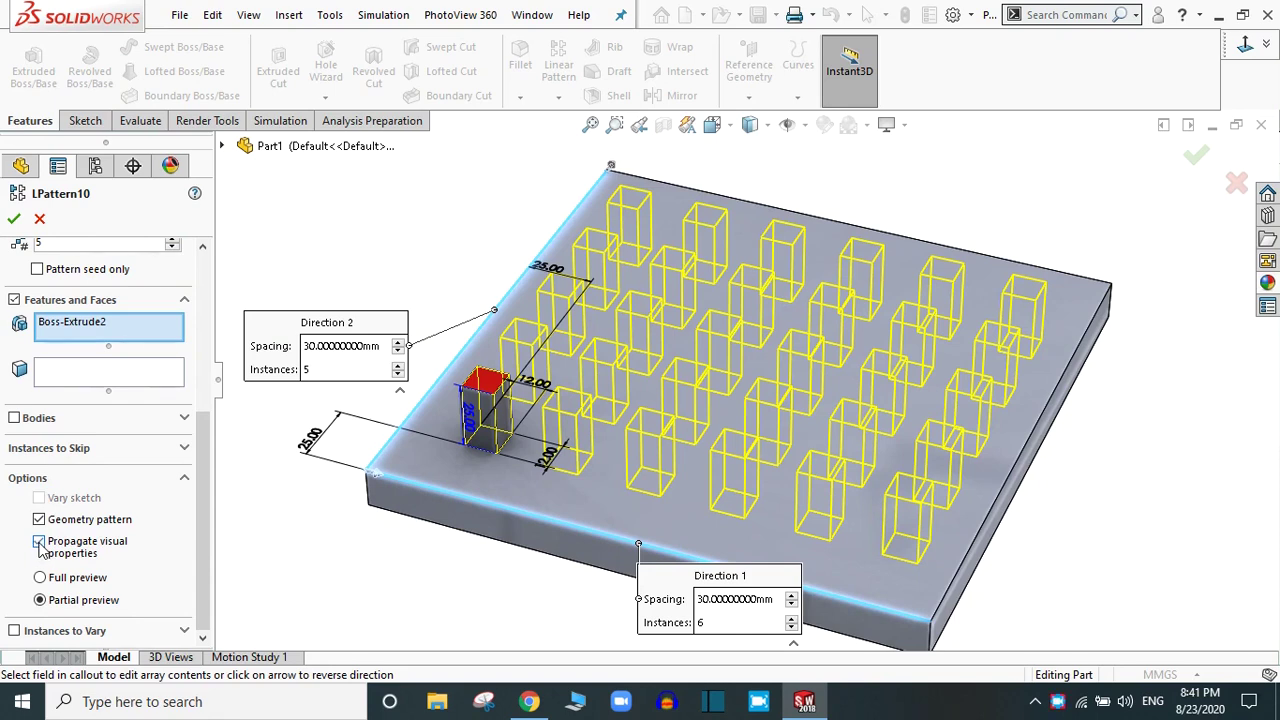
click(13, 220)
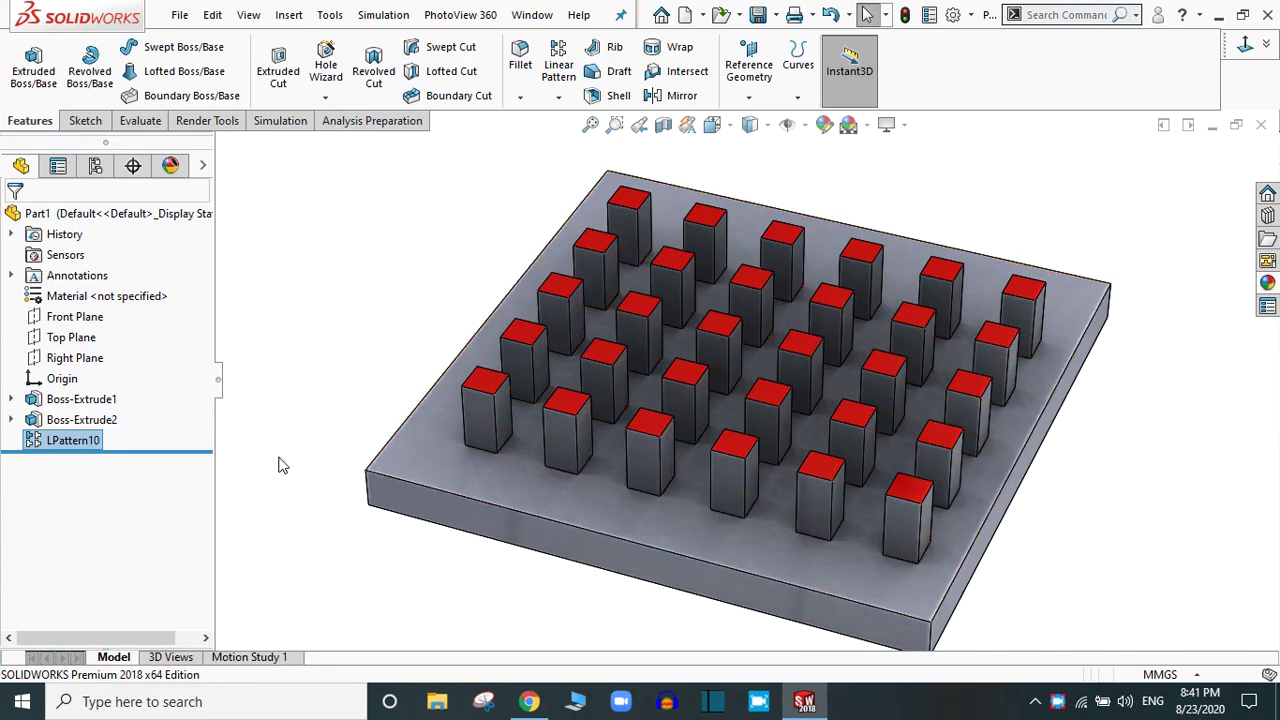
Reopen LPattern10 for editing.
click(36, 445)
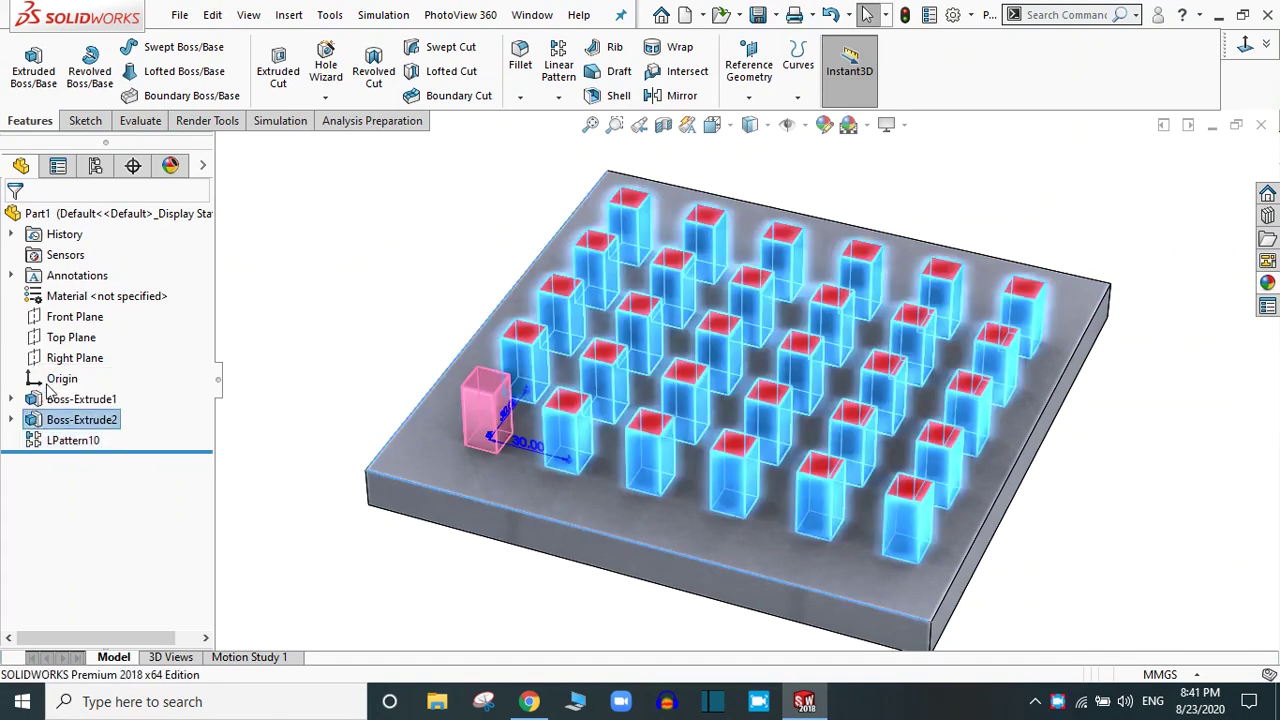
click(50, 400)
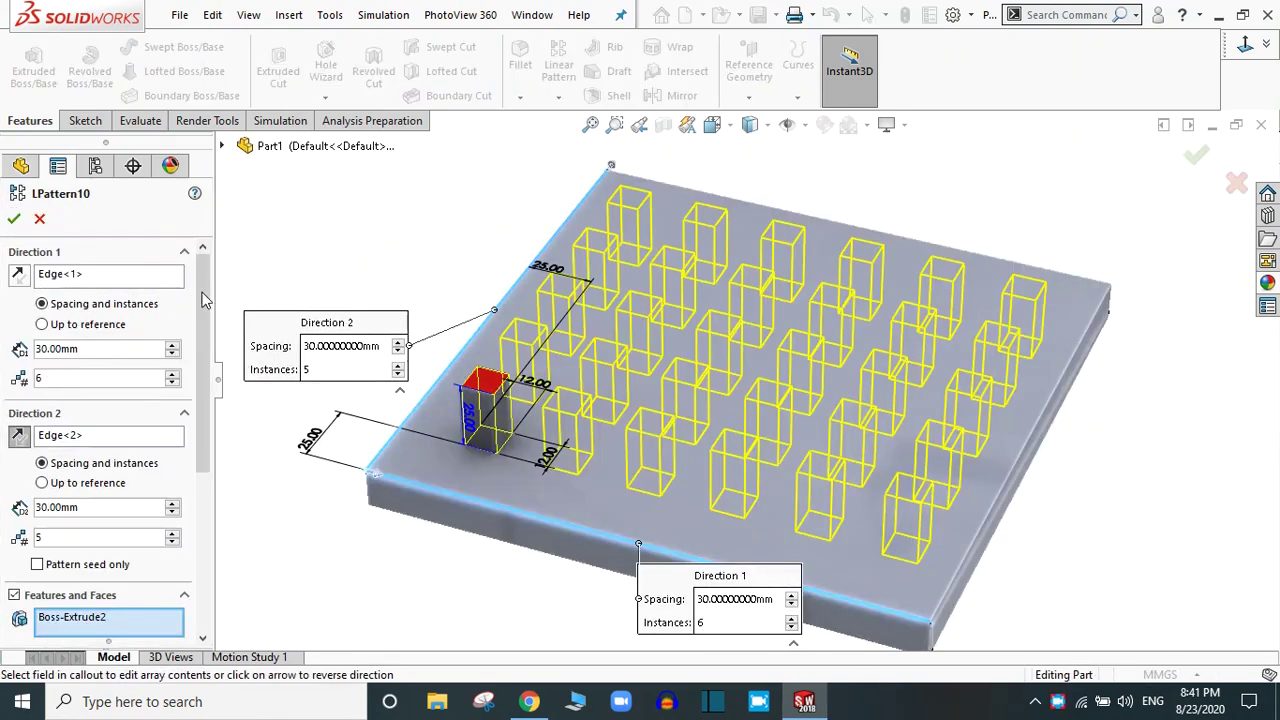
drag(200, 296, 203, 527)
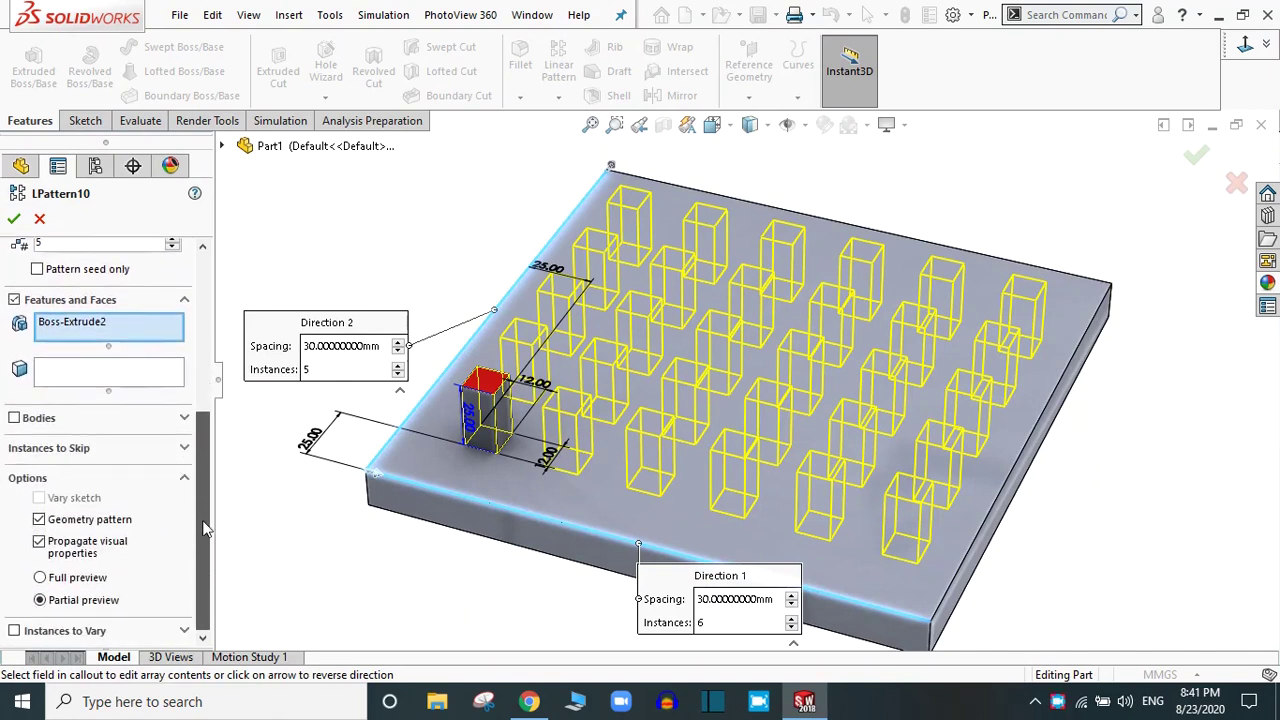
Enable Instances to Vary, skip then unskip instance (6, 1), and open its Modify Instance overrides.
click(14, 631)
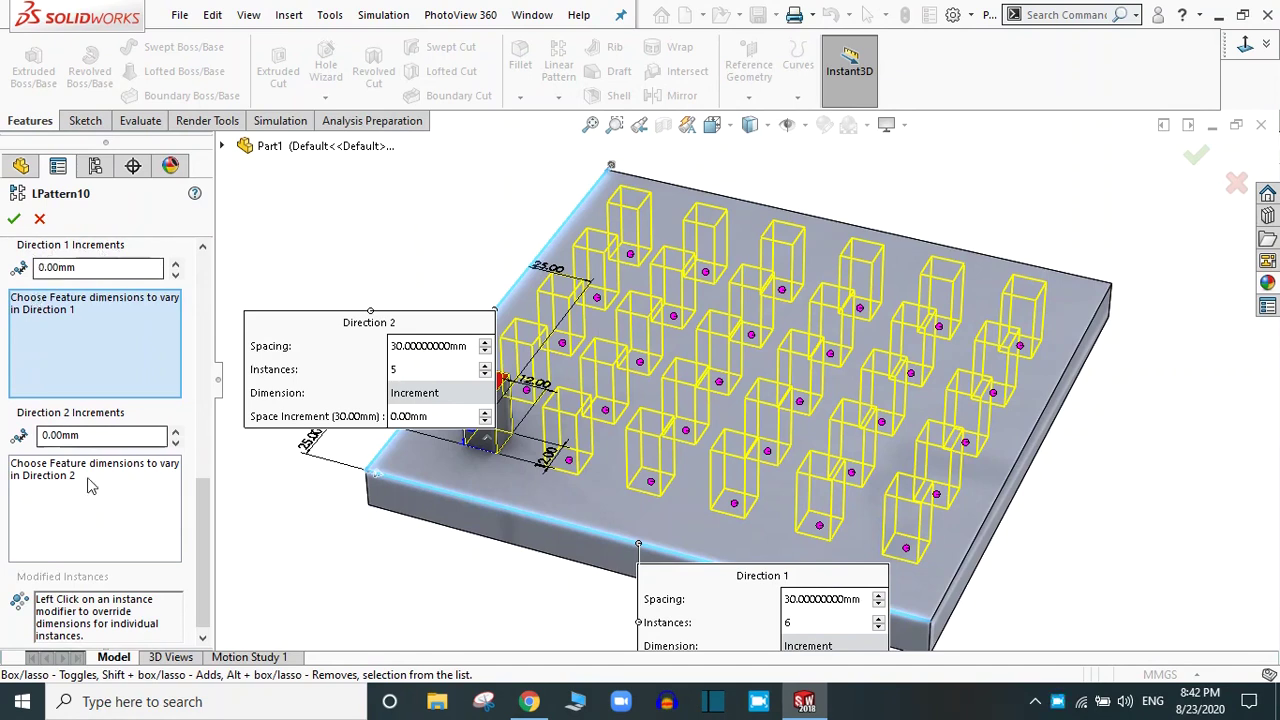
click(906, 551)
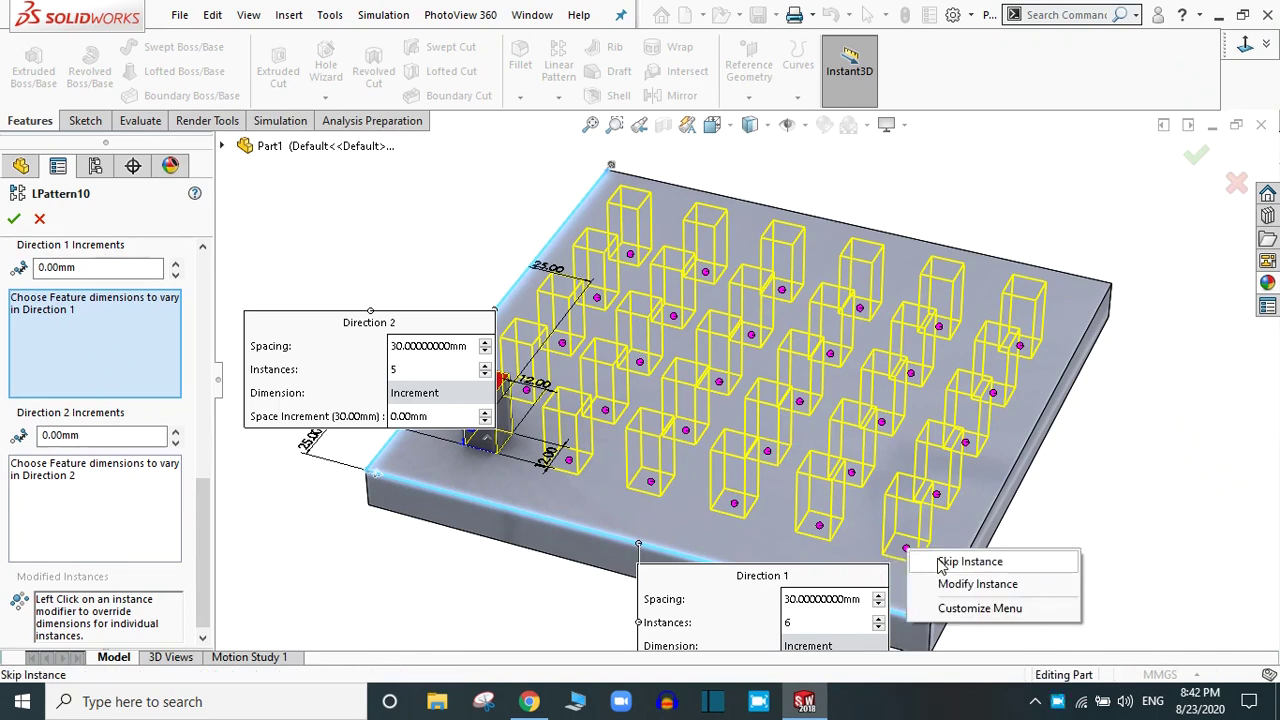
click(945, 562)
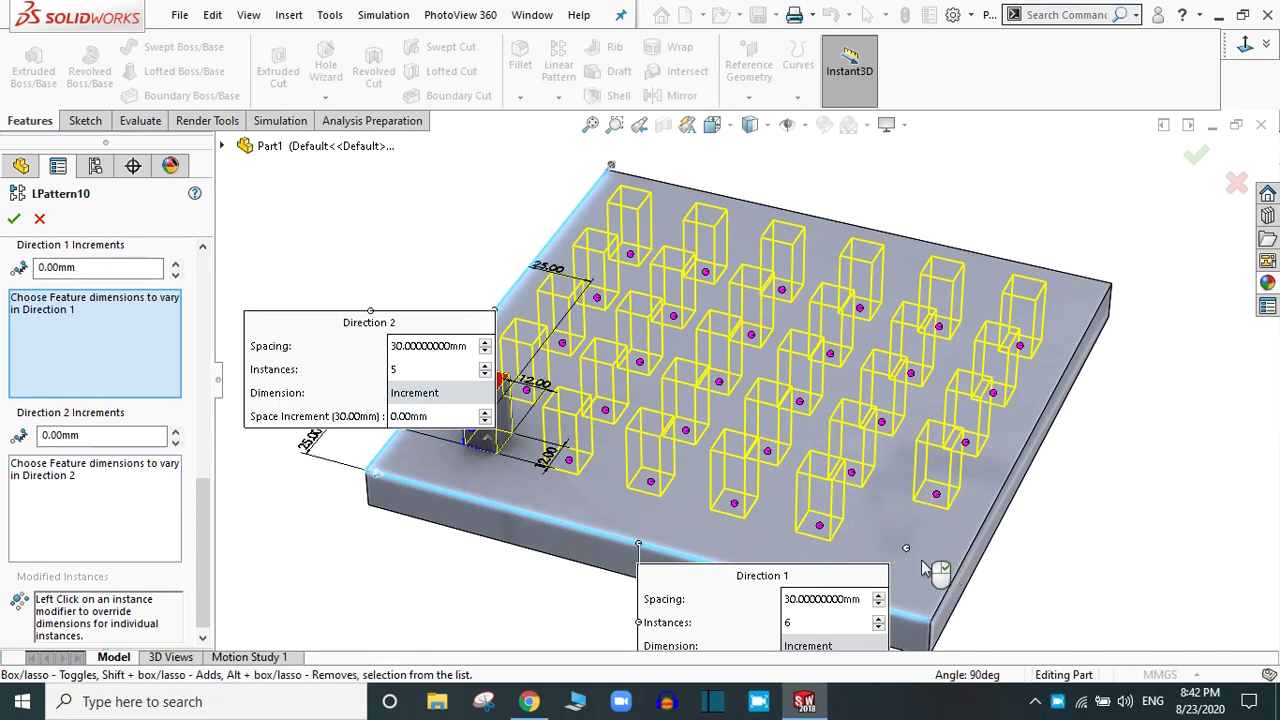
click(906, 551)
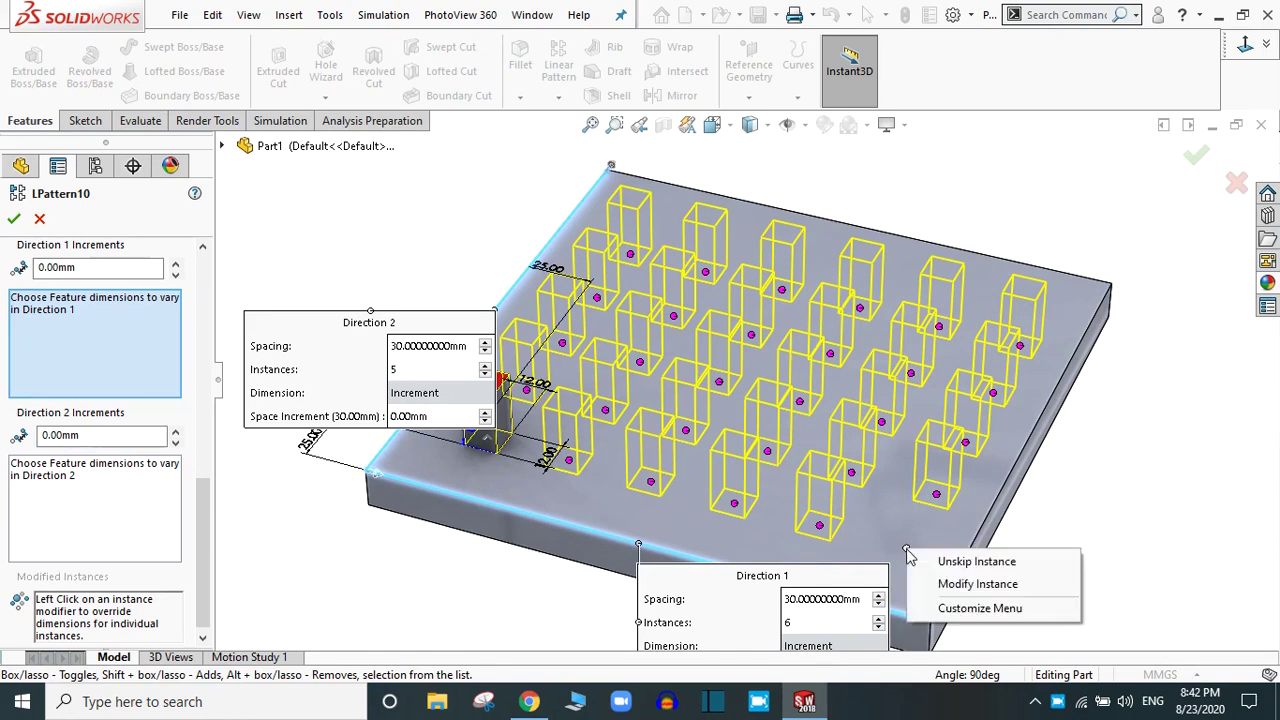
click(946, 564)
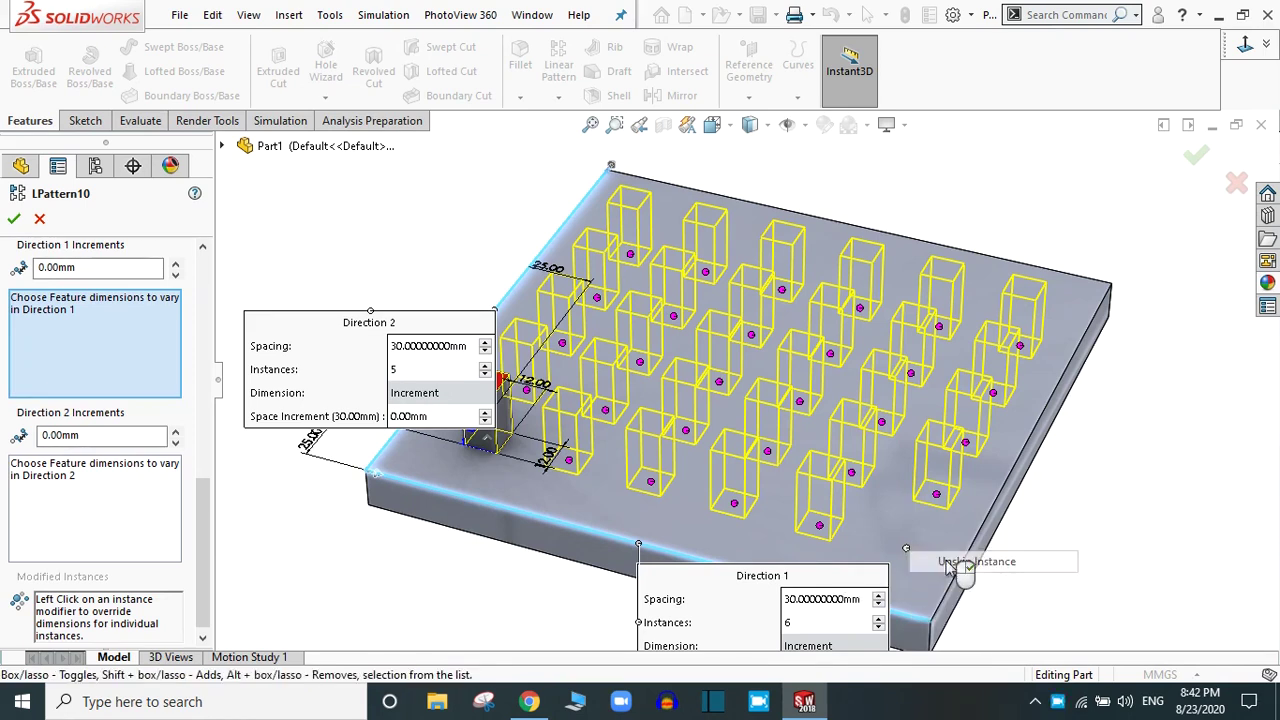
click(906, 550)
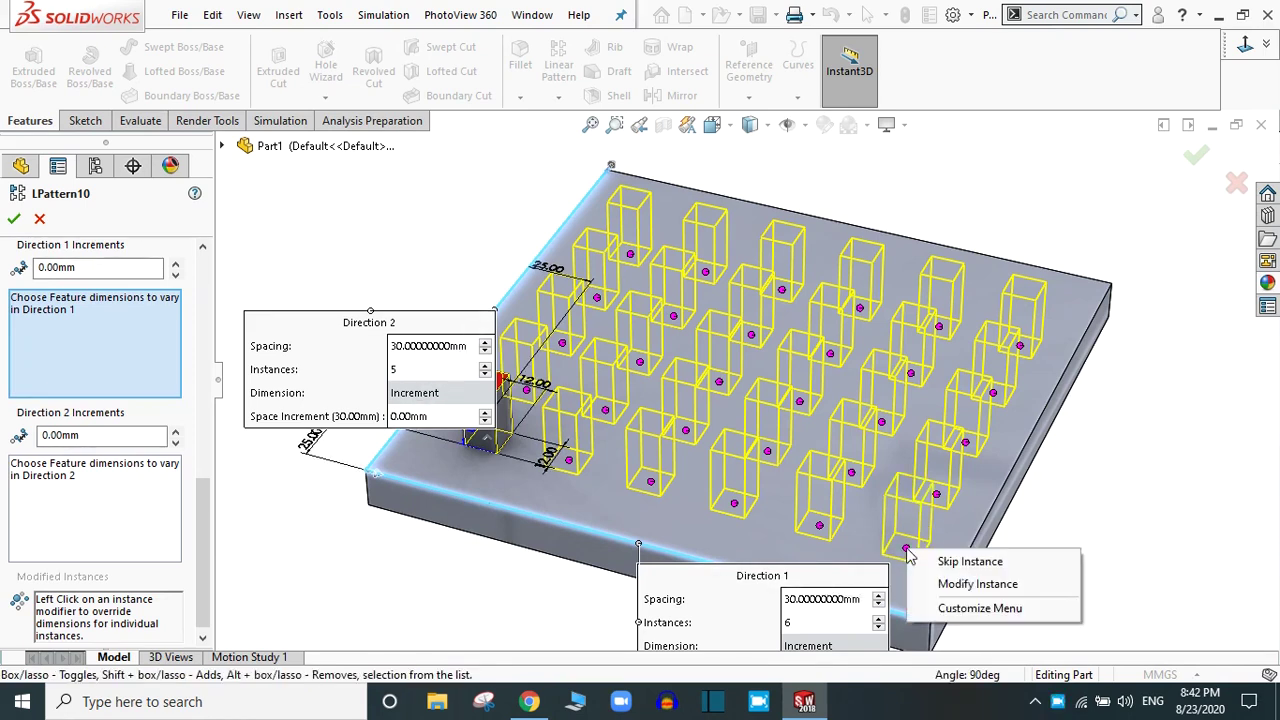
click(980, 584)
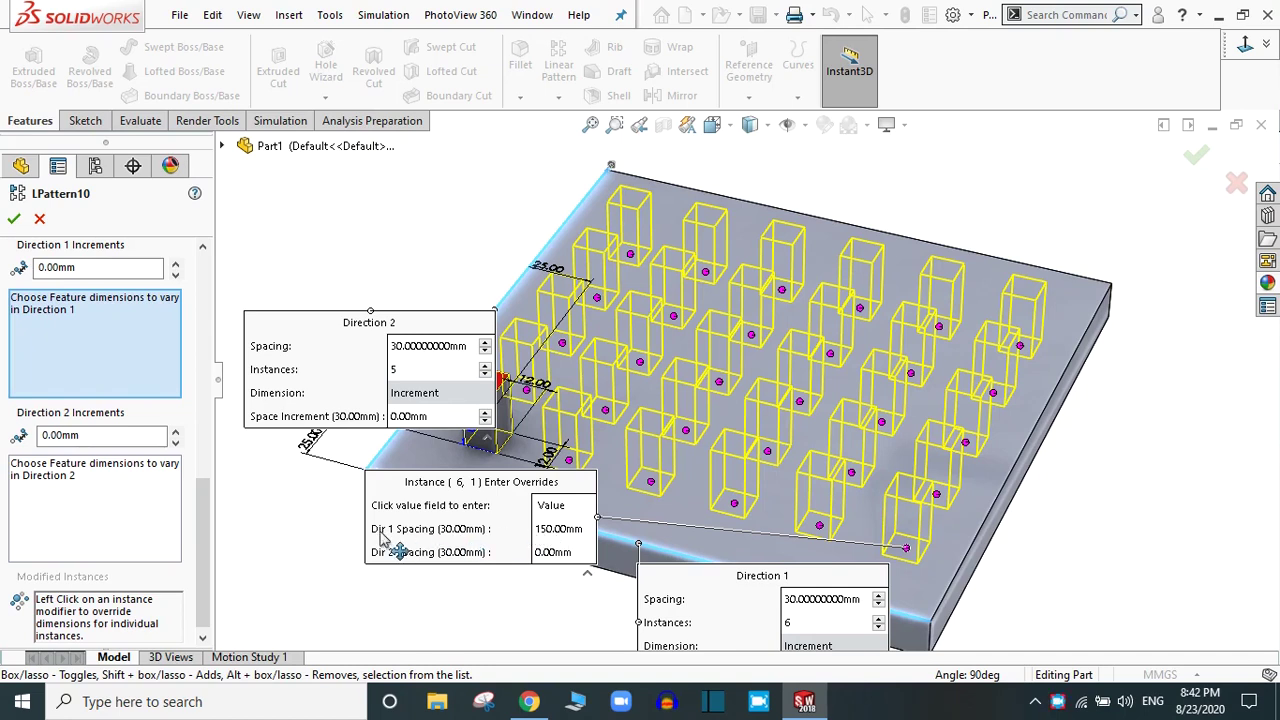
Override instance (6, 1) to 140 mm Dir 1 spacing, leave Dir 2 unchanged, and confirm the pattern.
click(556, 529)
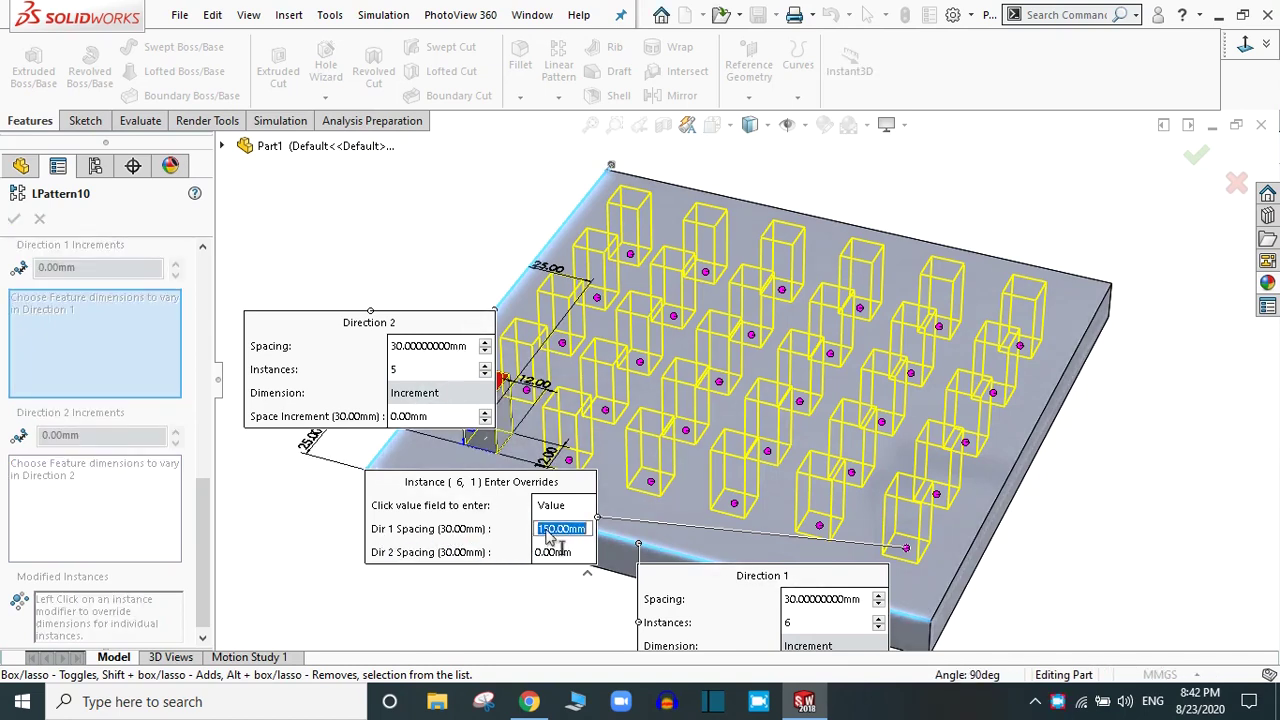
text(140)
key(Return)
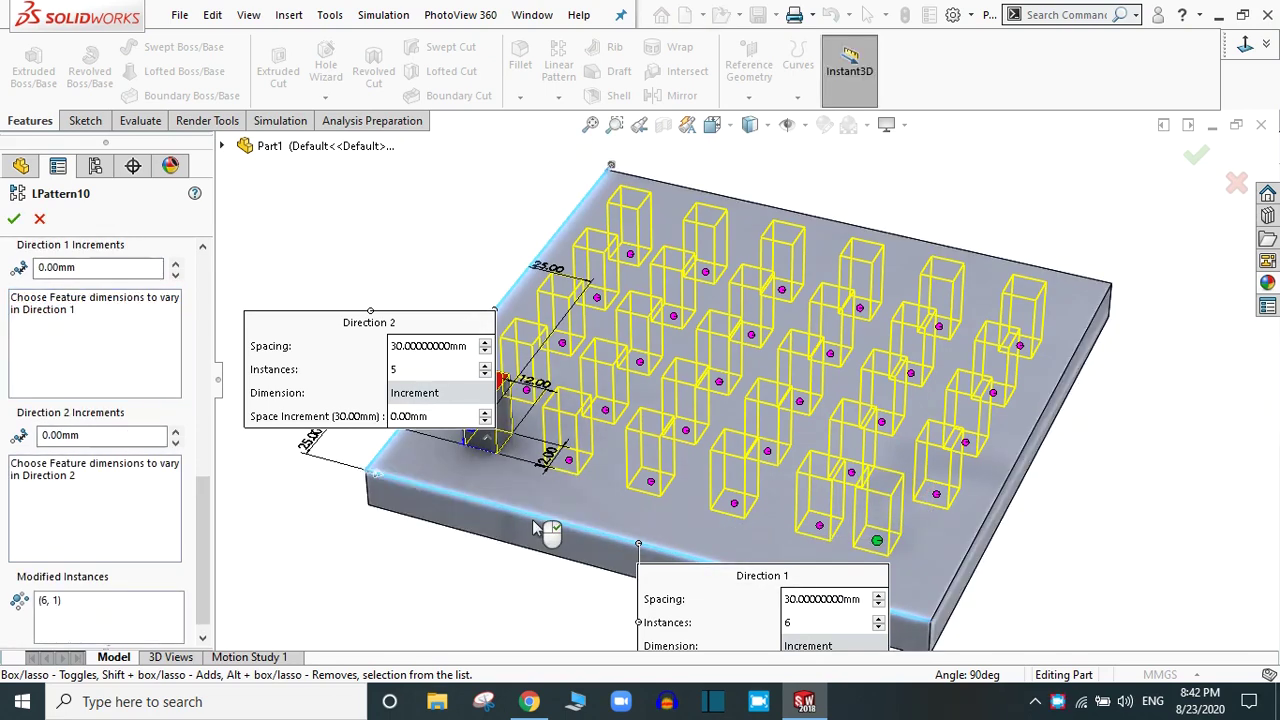
right_click(877, 543)
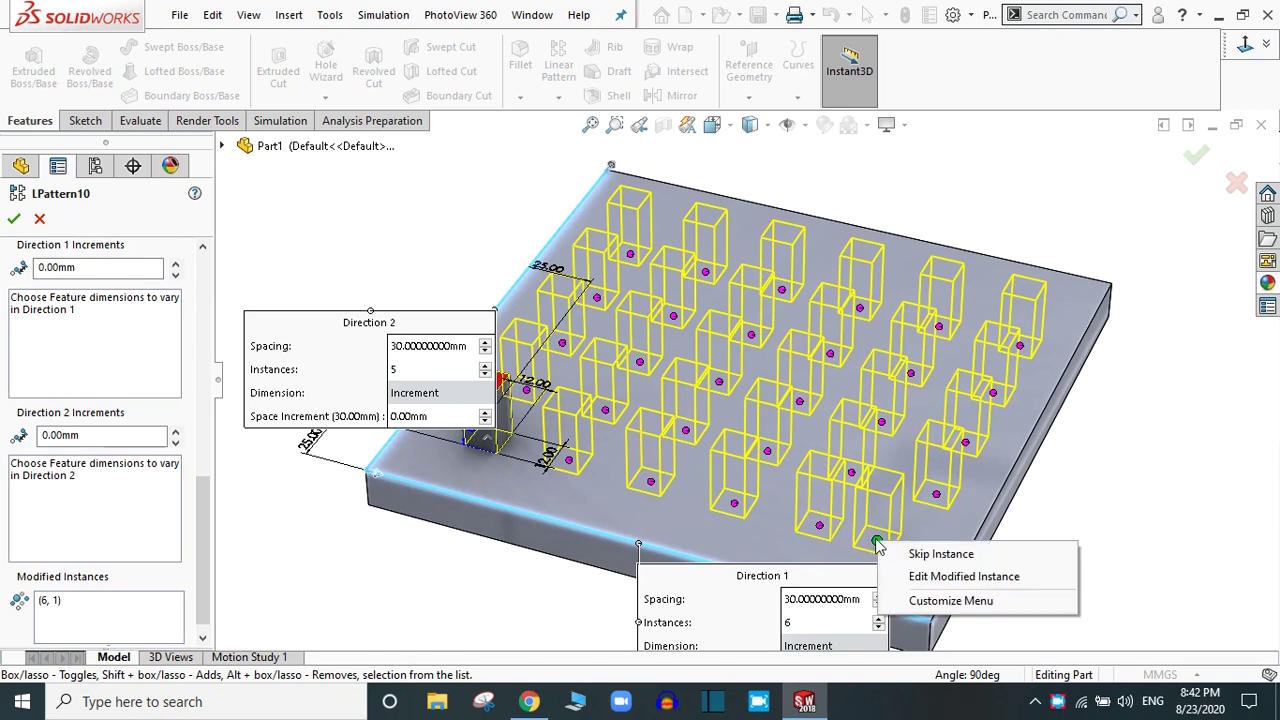
click(913, 578)
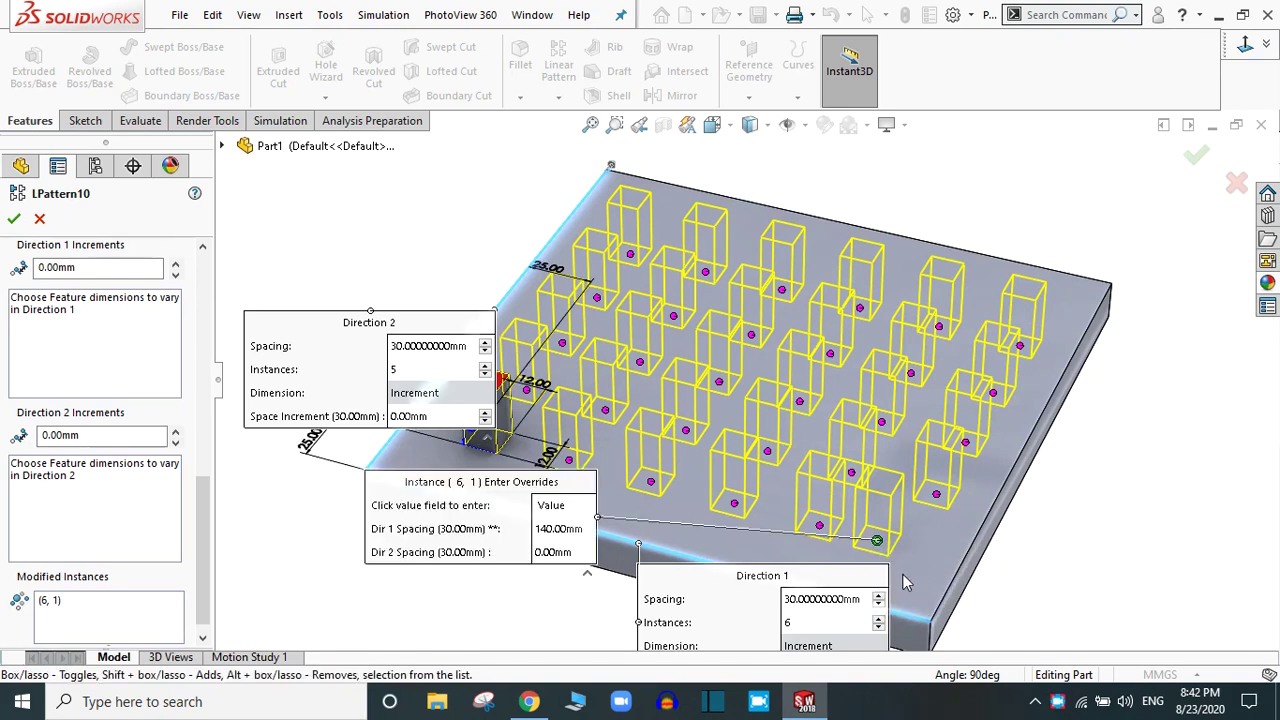
click(551, 553)
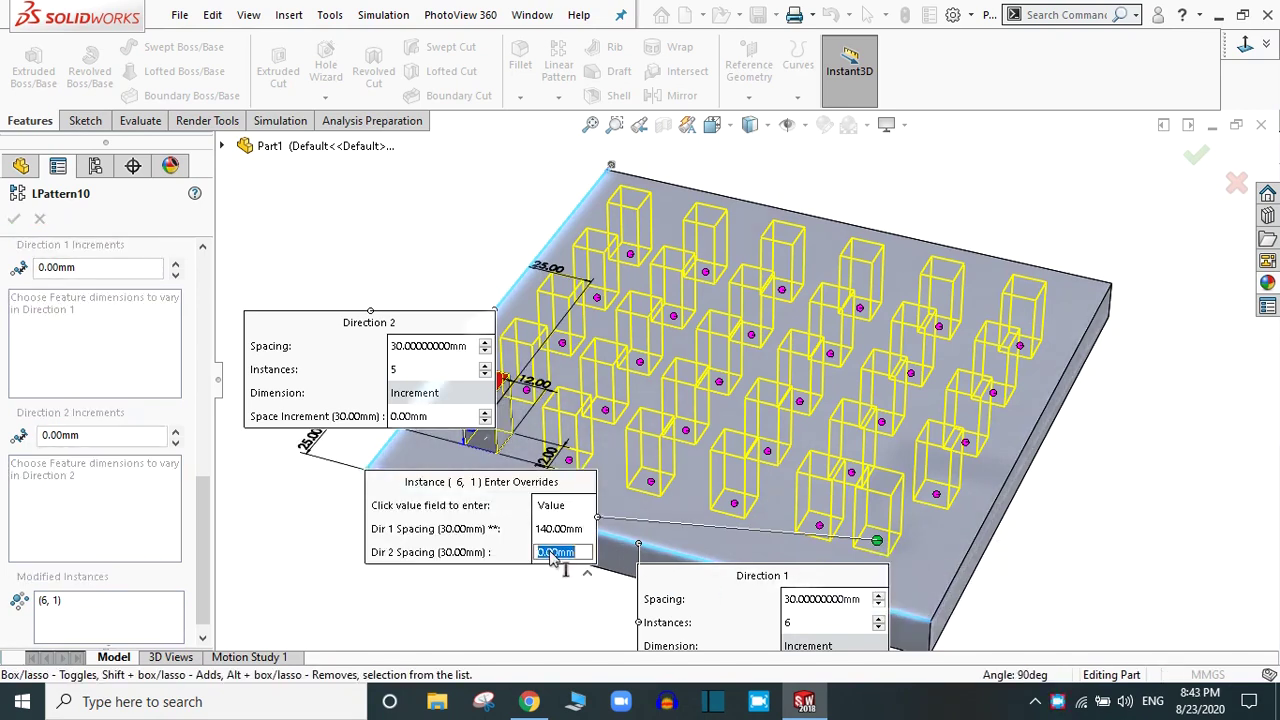
click(449, 613)
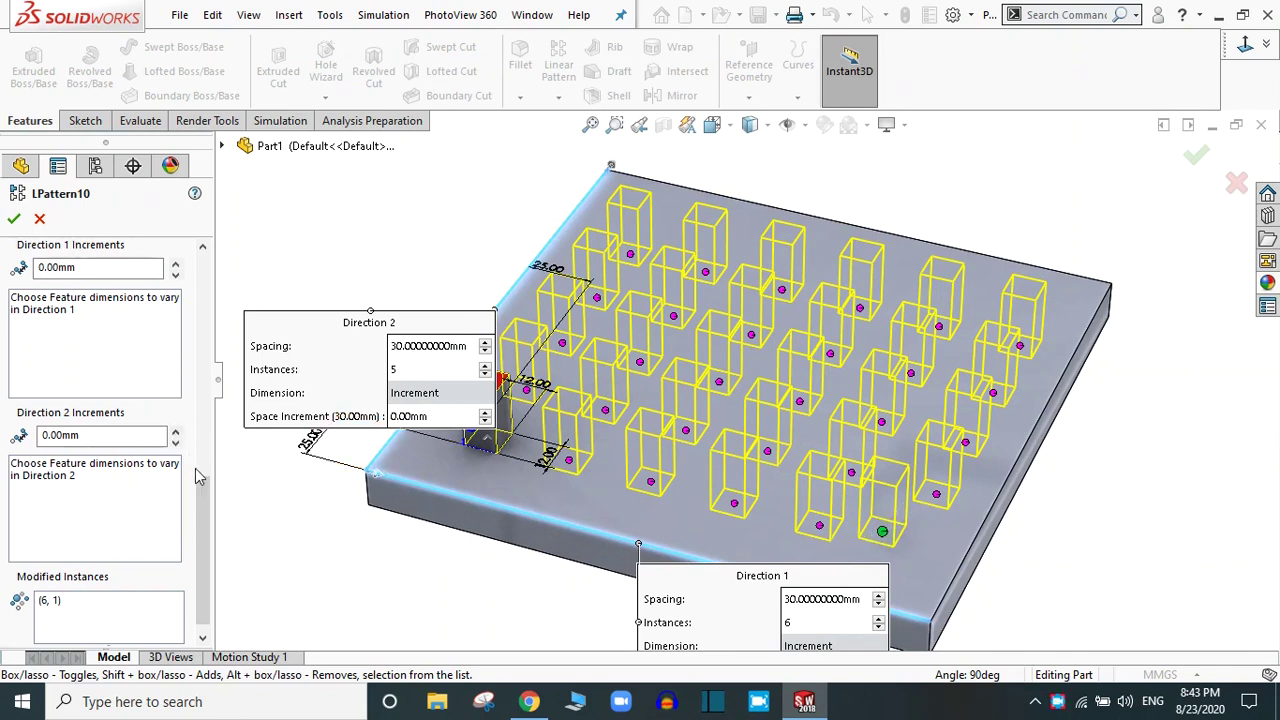
drag(205, 505, 212, 279)
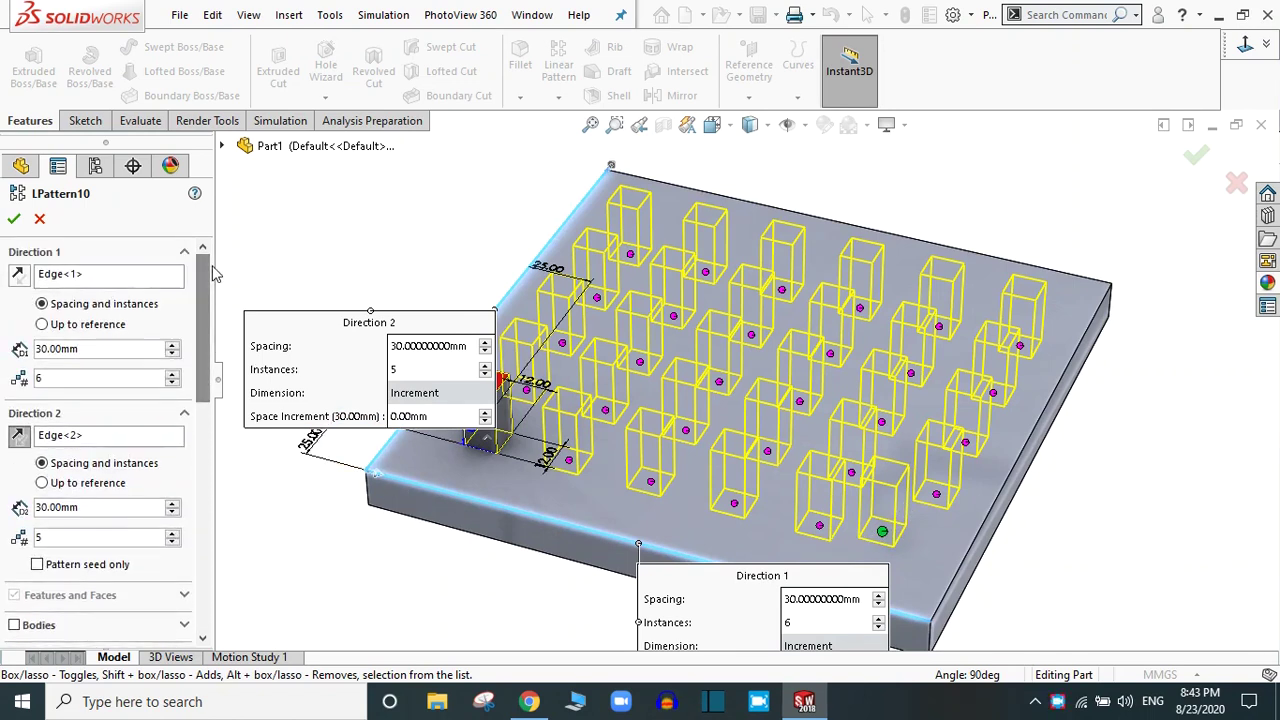
click(13, 221)
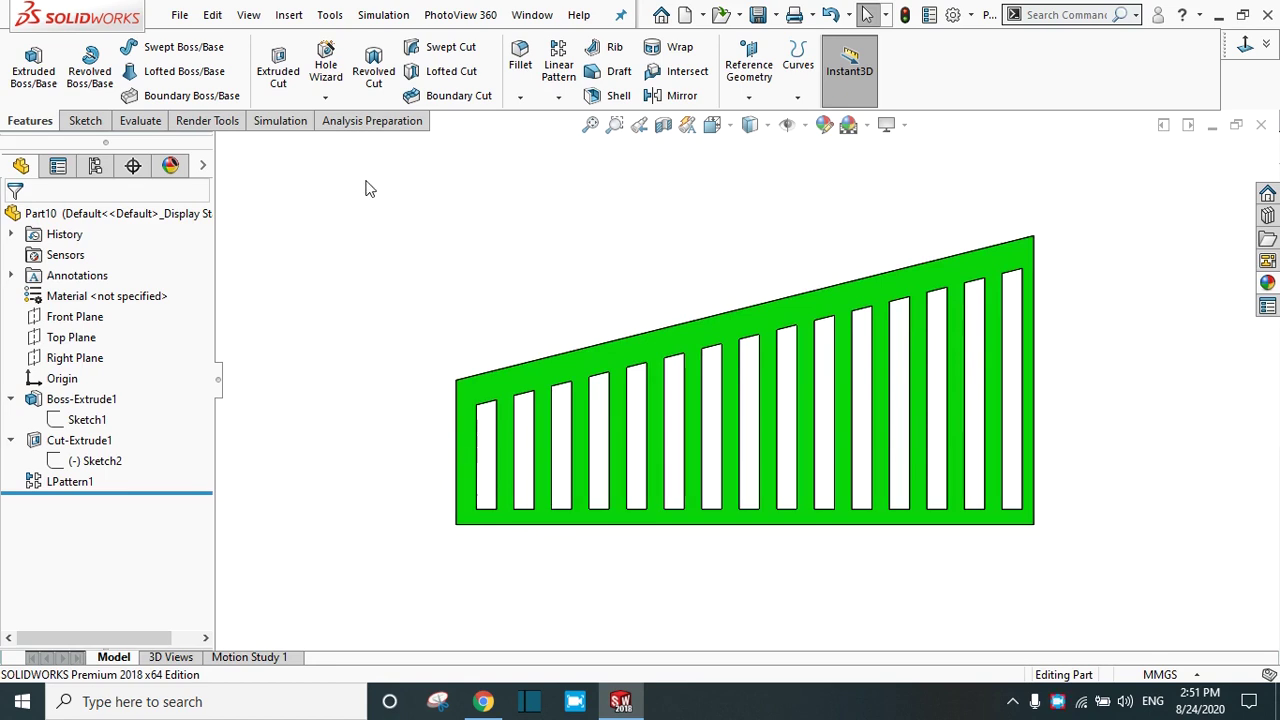
Create a new Part document from File > New.
click(180, 14)
click(205, 40)
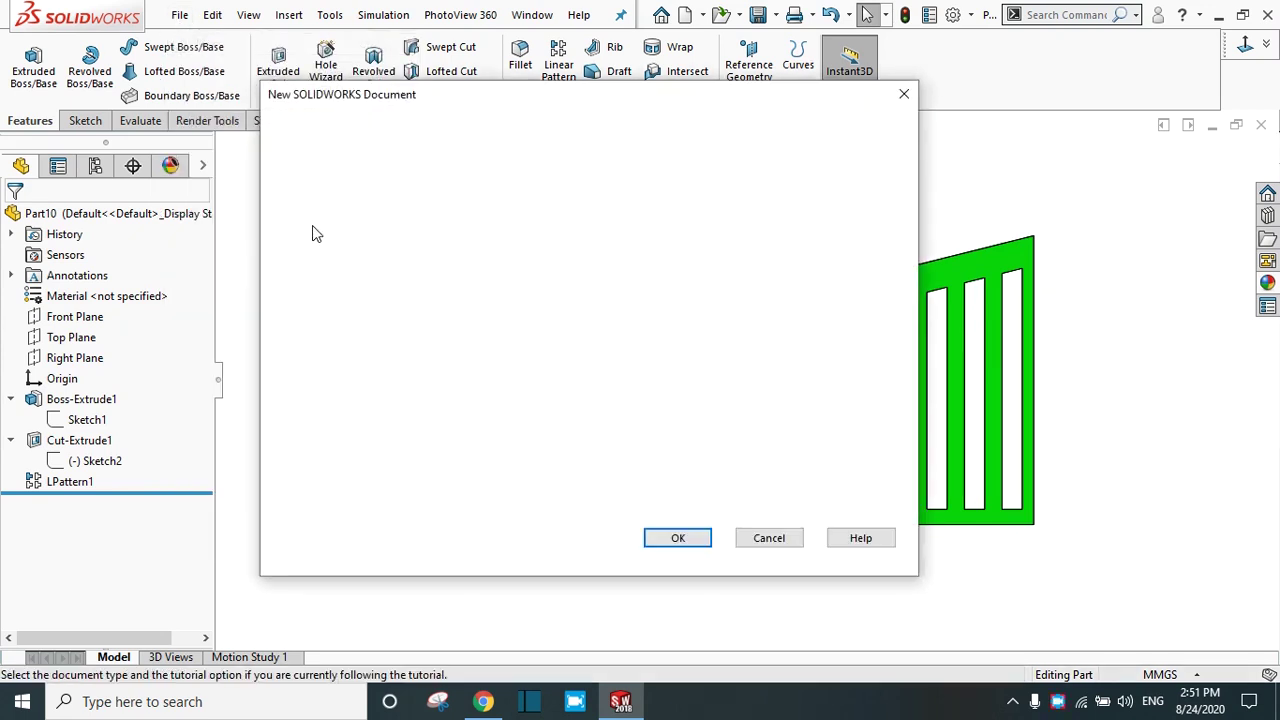
click(672, 538)
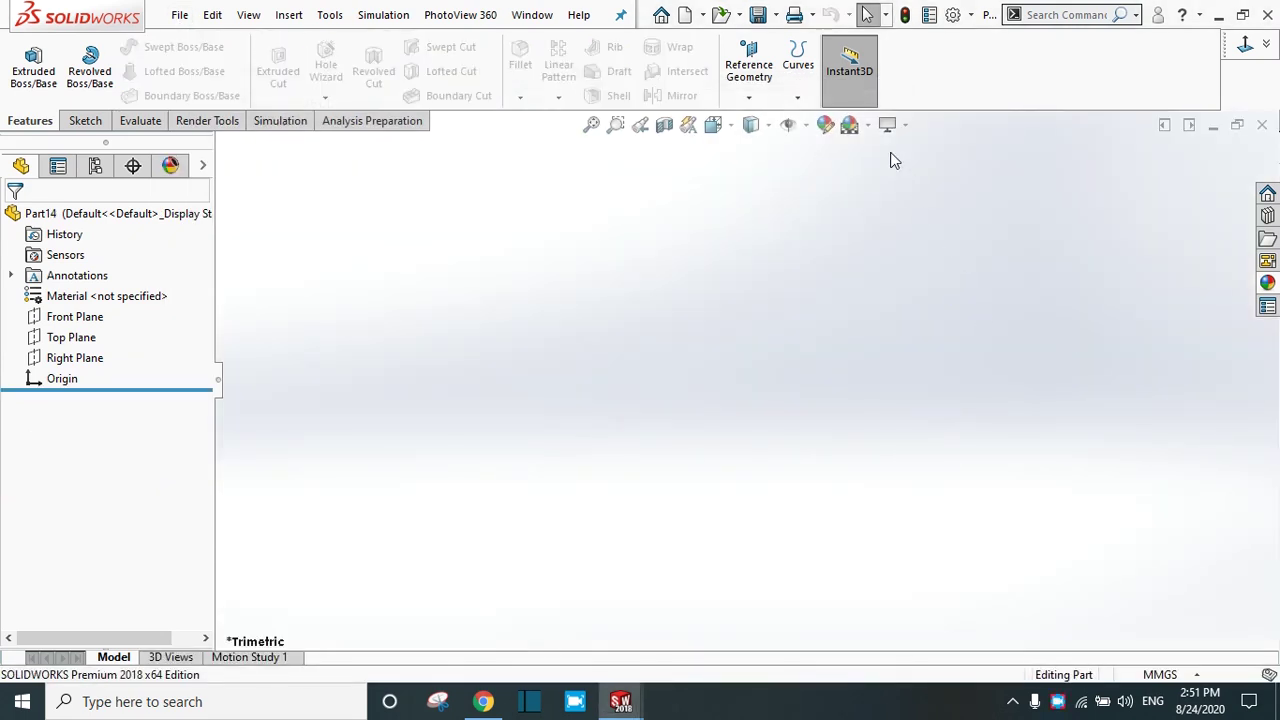
Apply the Plain White scene and start a sketch on the Front Plane.
click(868, 125)
click(890, 170)
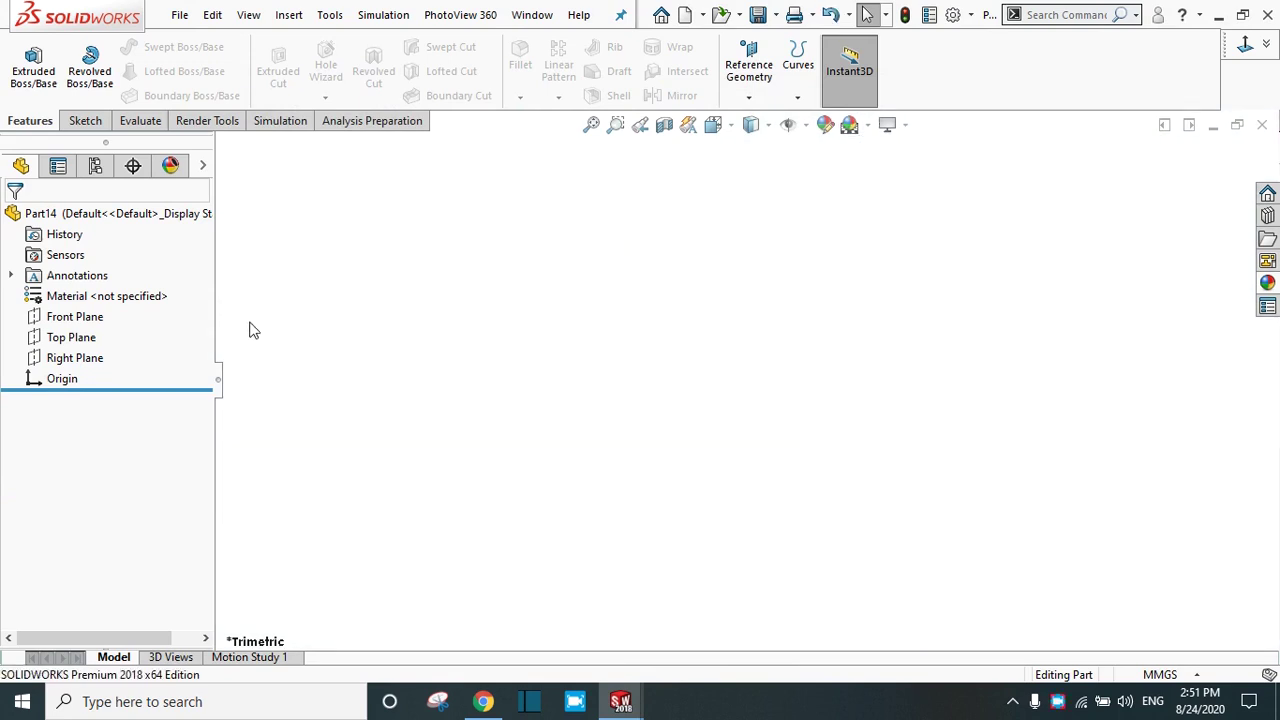
click(75, 316)
click(86, 276)
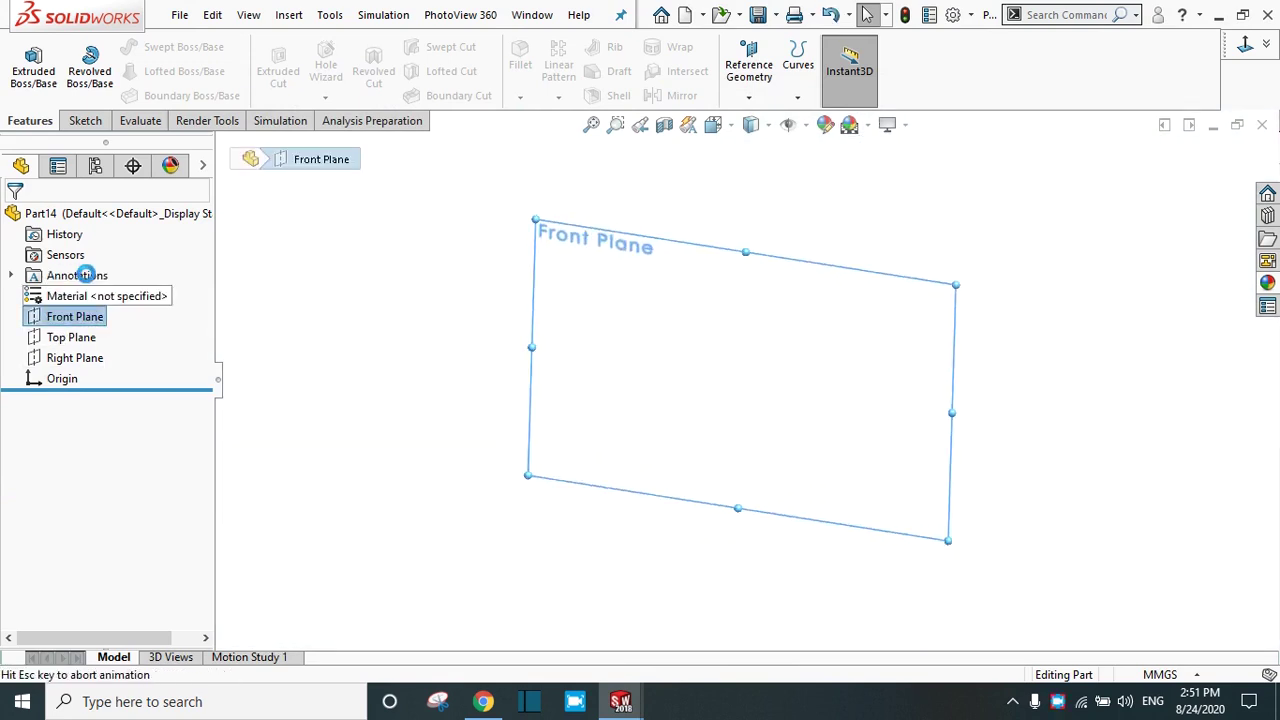
Draw a closed trapezoid from the origin with a top edge sloping up to the right.
click(122, 47)
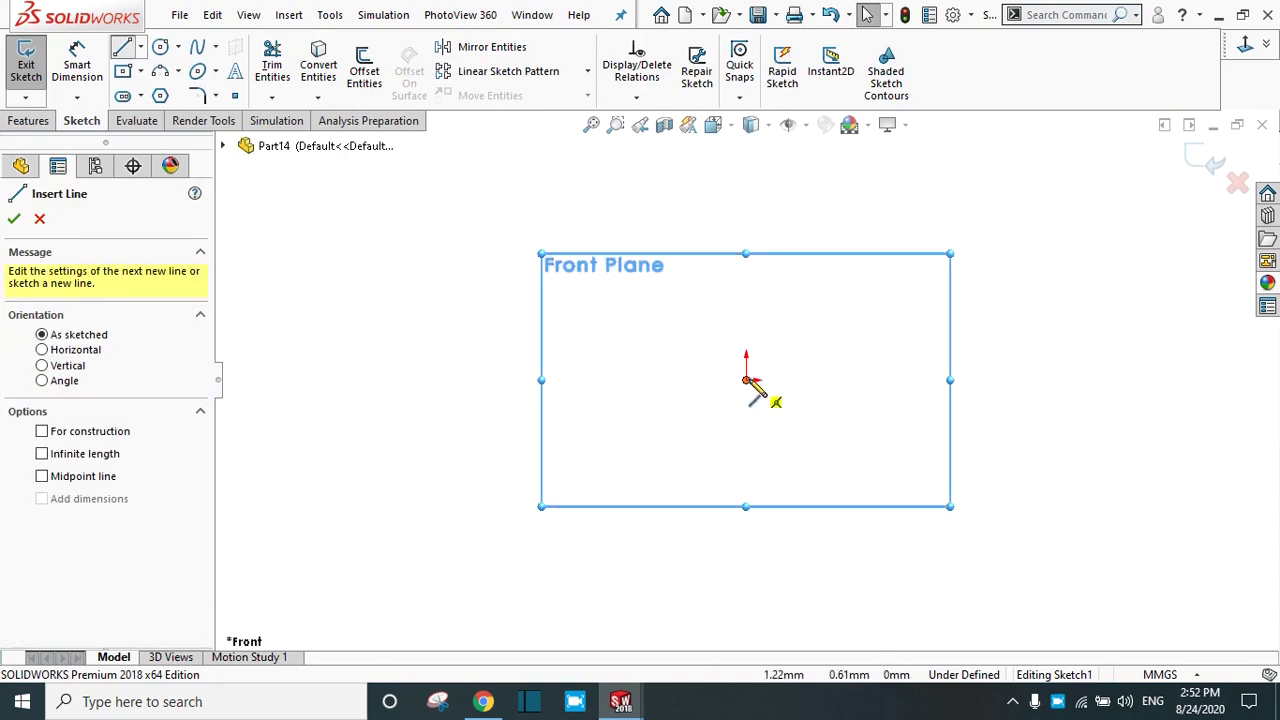
click(746, 380)
click(746, 262)
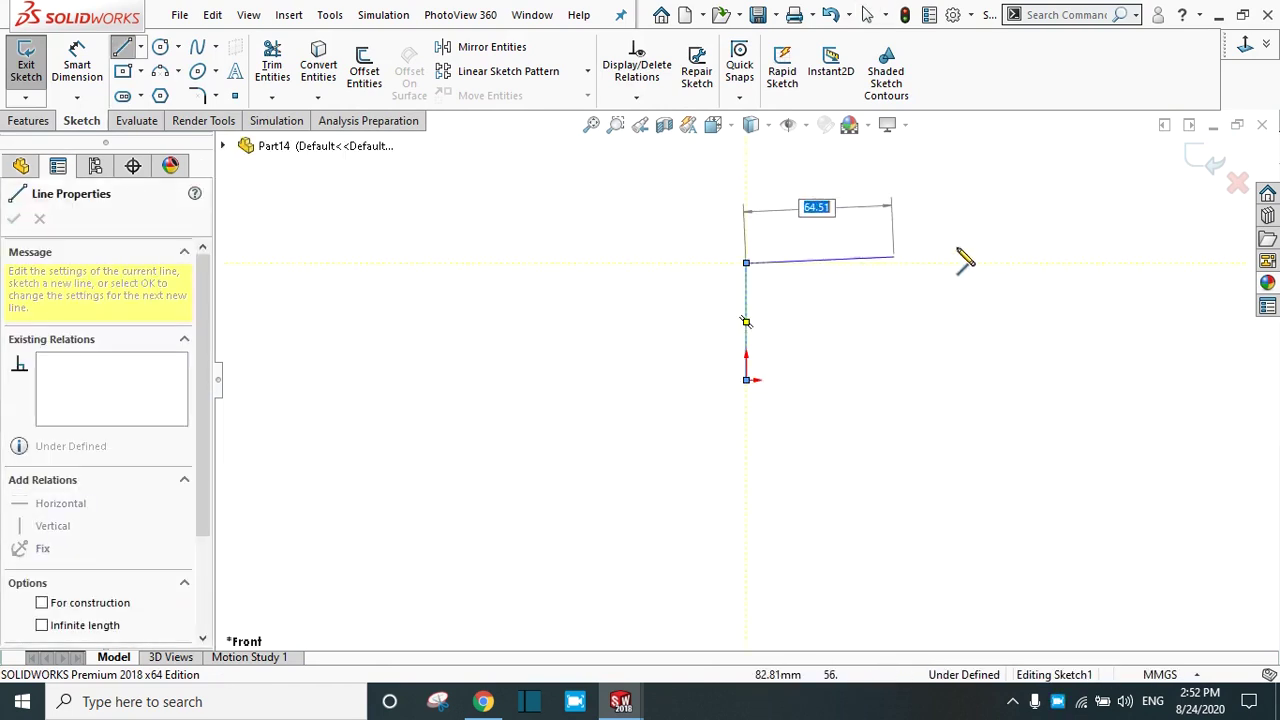
click(1095, 190)
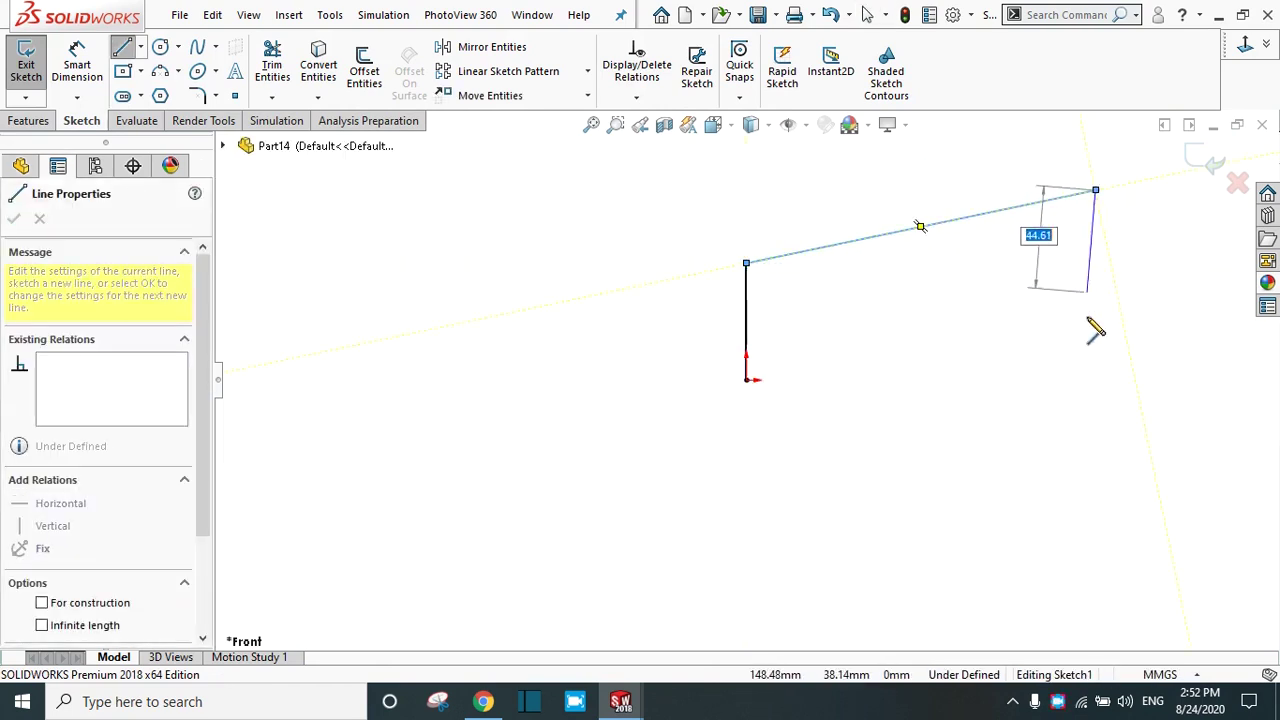
click(1095, 380)
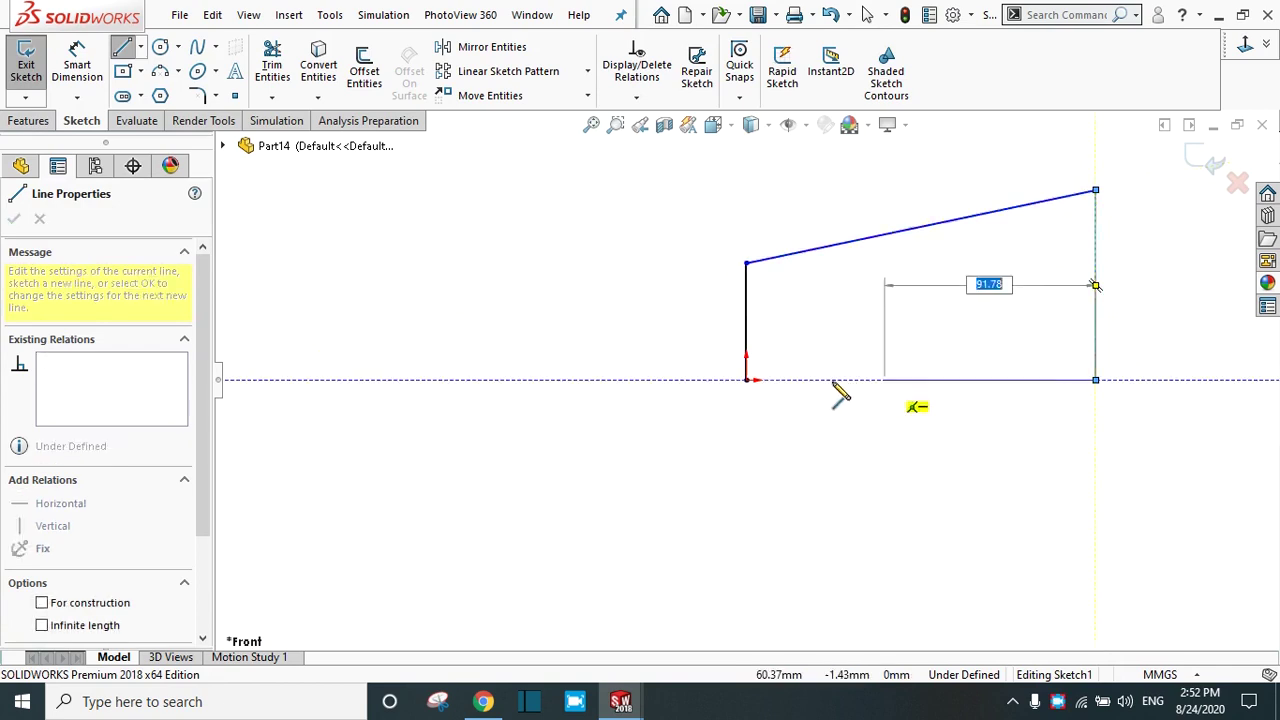
click(747, 381)
right_click(749, 384)
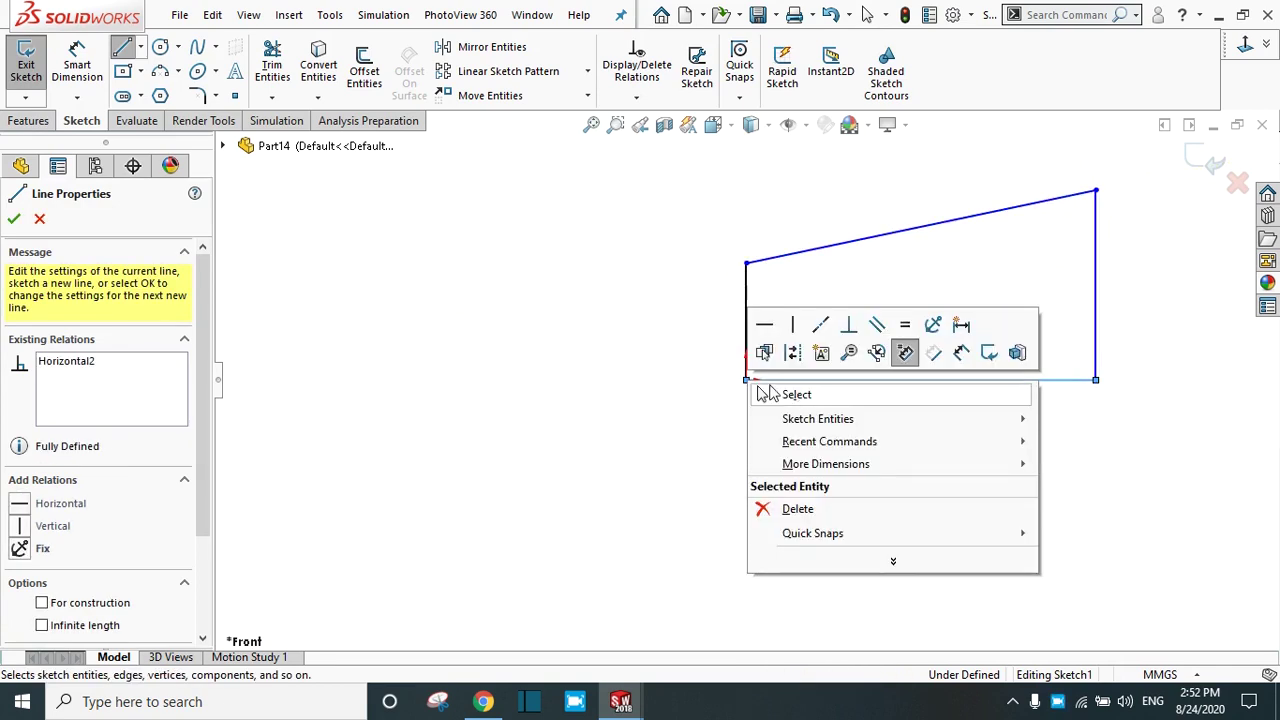
click(795, 396)
Dimension the trapezoid: left side 50 mm, right side 100 mm, bottom 200 mm.
click(77, 65)
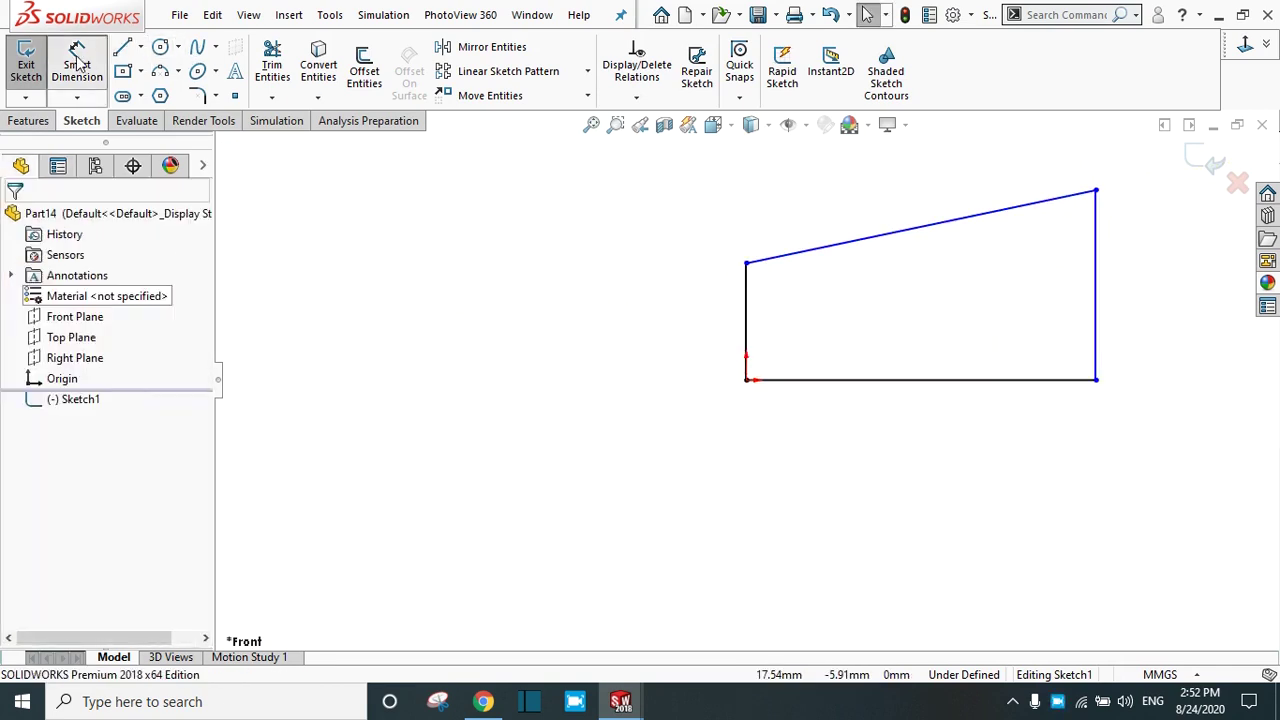
click(745, 316)
click(682, 330)
text(50)
key(Return)
scroll(1095, 284, up, 3)
scroll(1075, 272, down, 2)
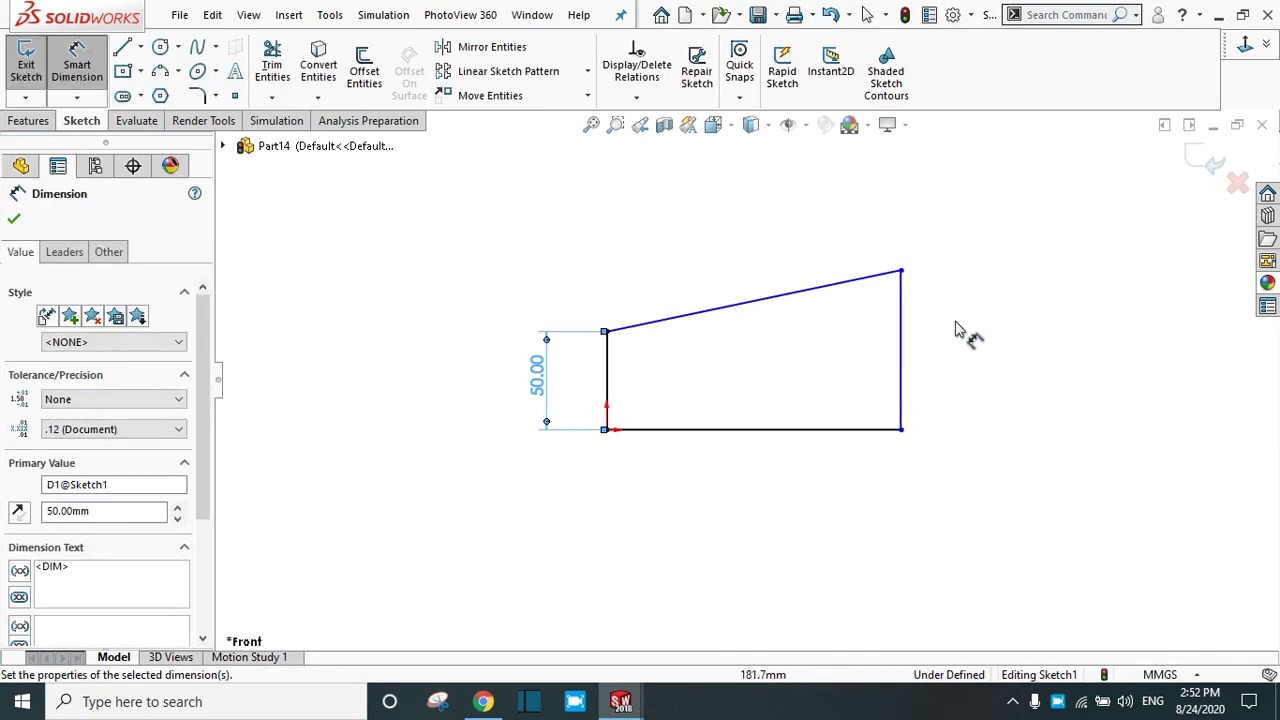
click(922, 360)
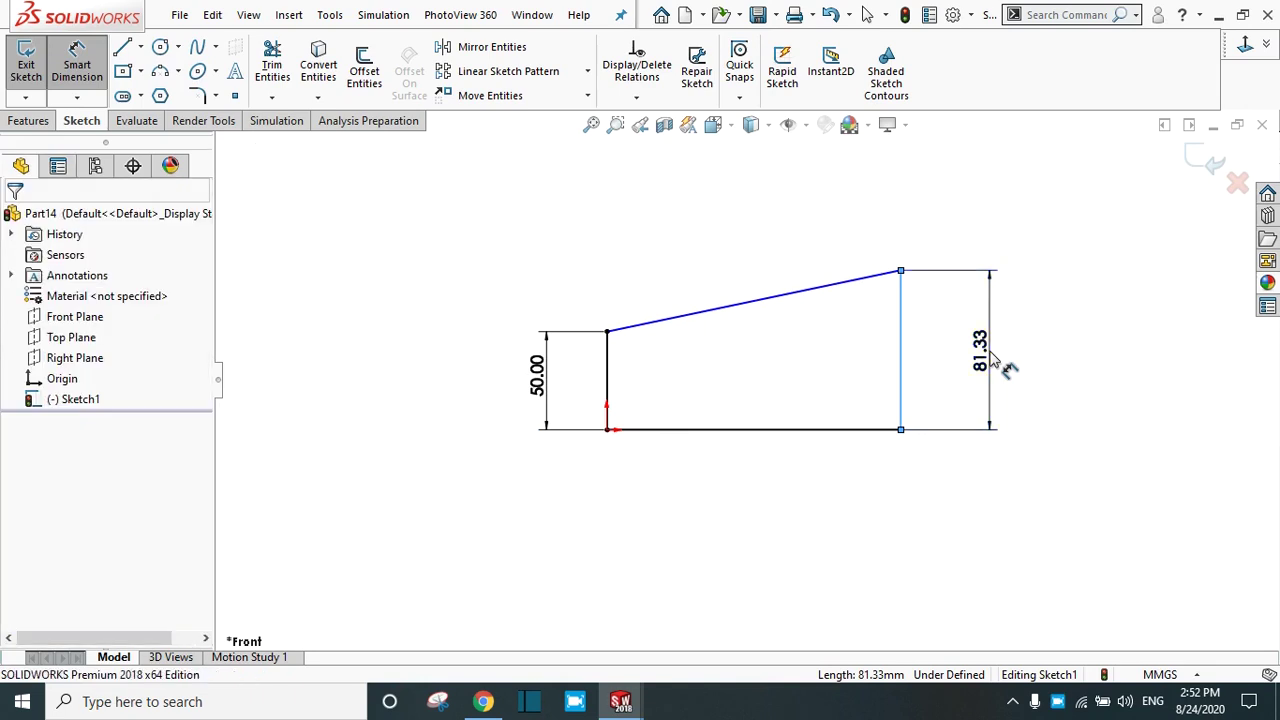
click(995, 362)
text(100)
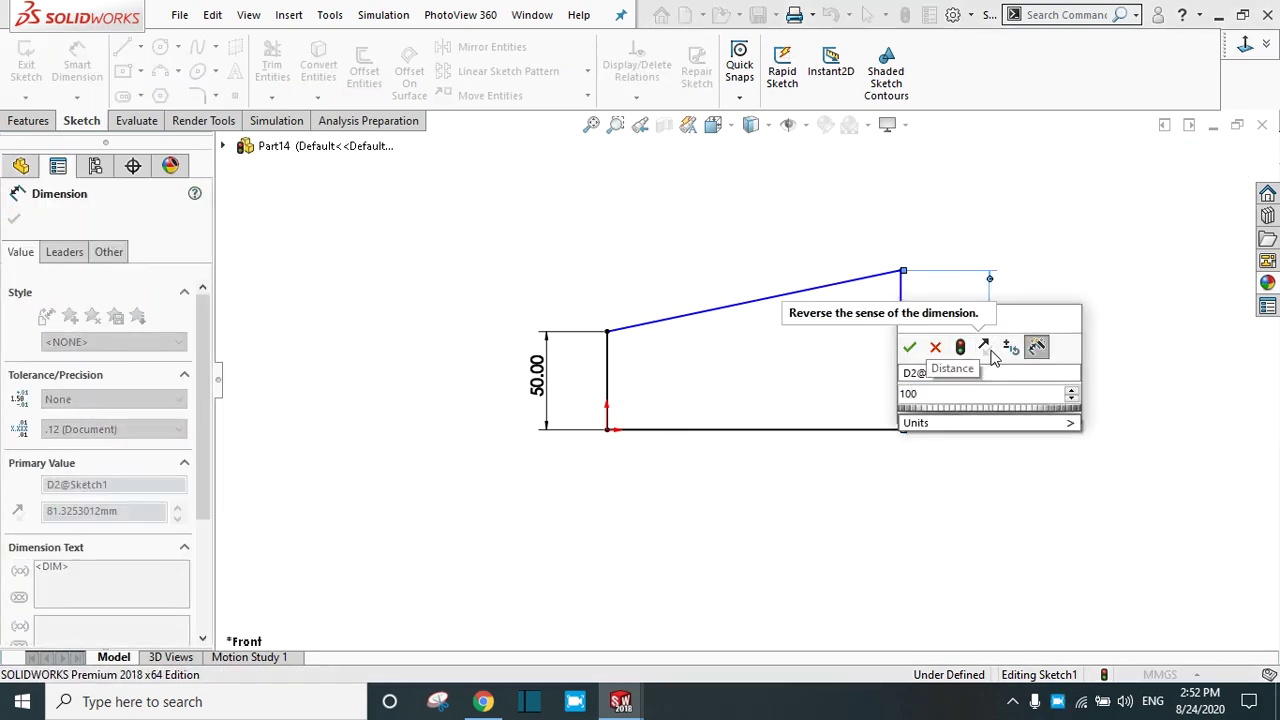
key(Return)
click(771, 430)
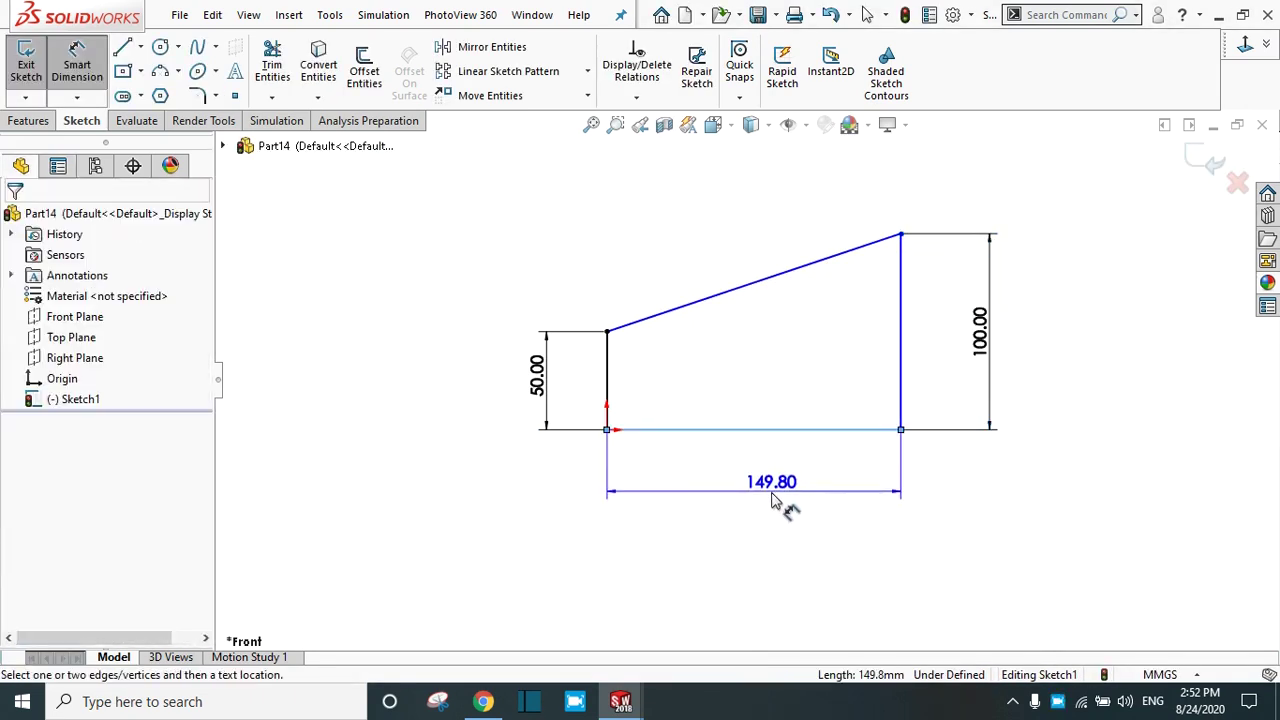
click(772, 494)
key(Return)
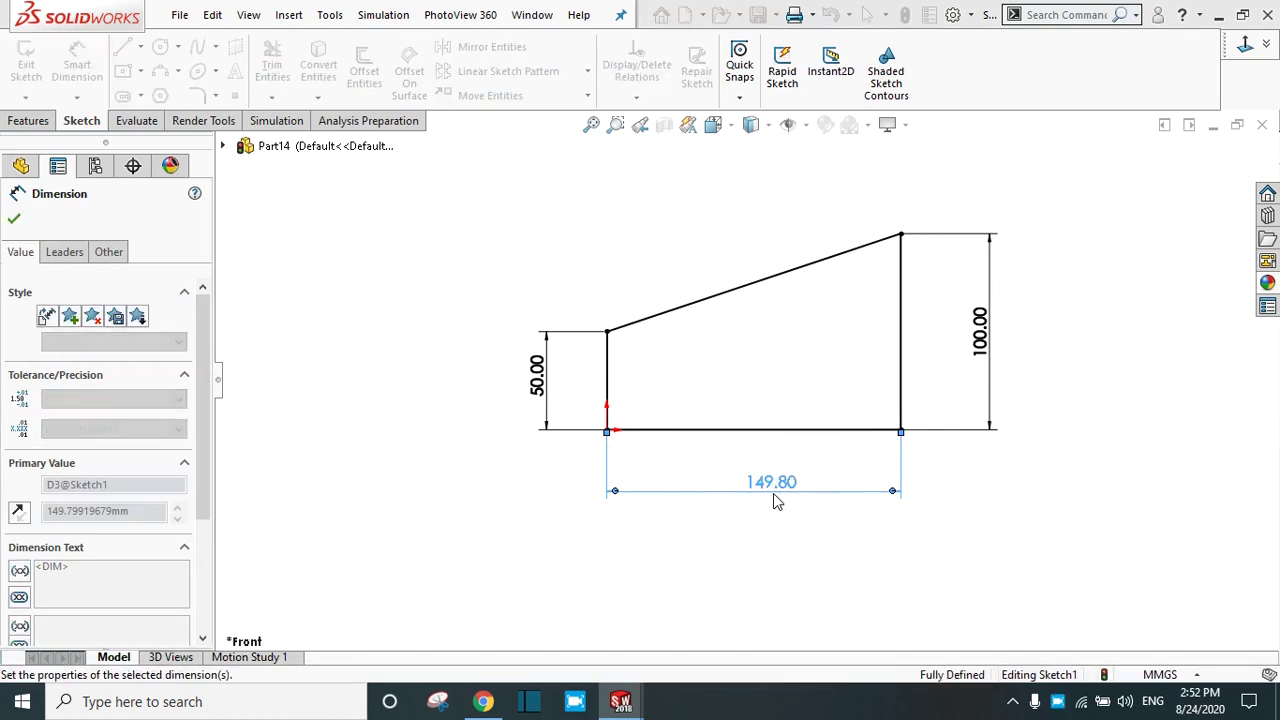
click(17, 219)
Extrude the sketch into a 10 mm plate and start a new sketch on its front face.
click(29, 120)
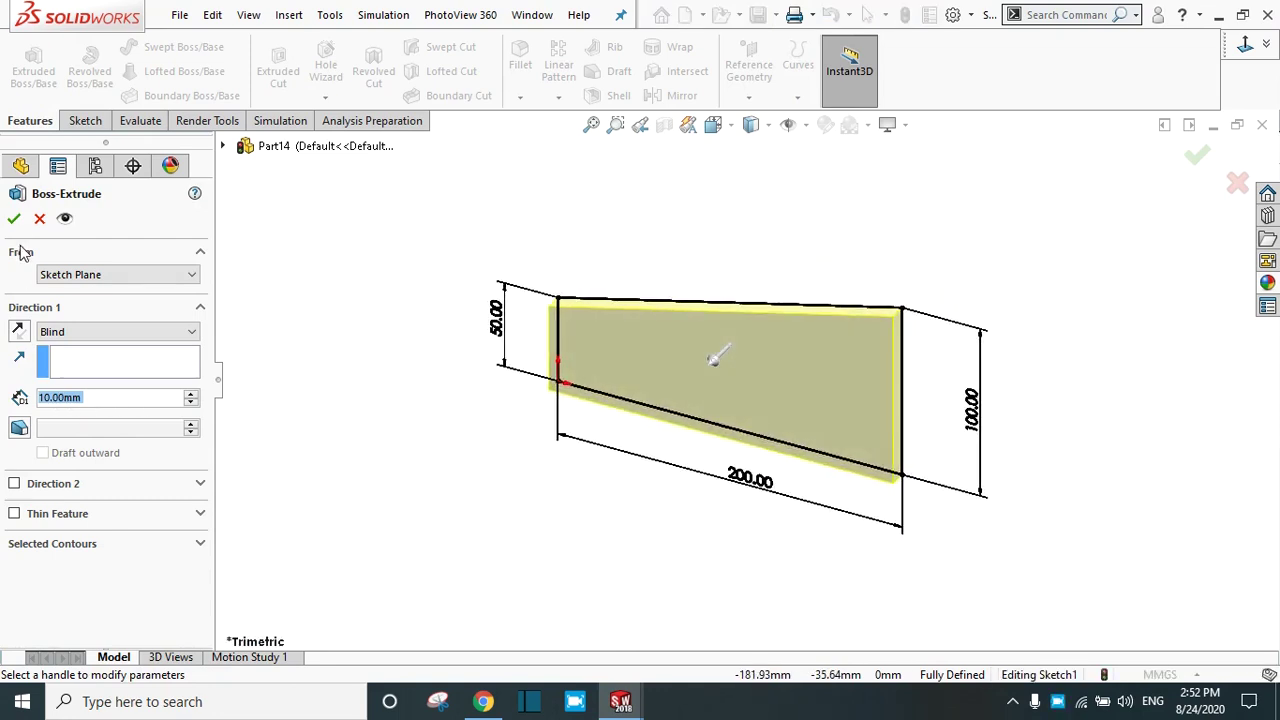
click(14, 219)
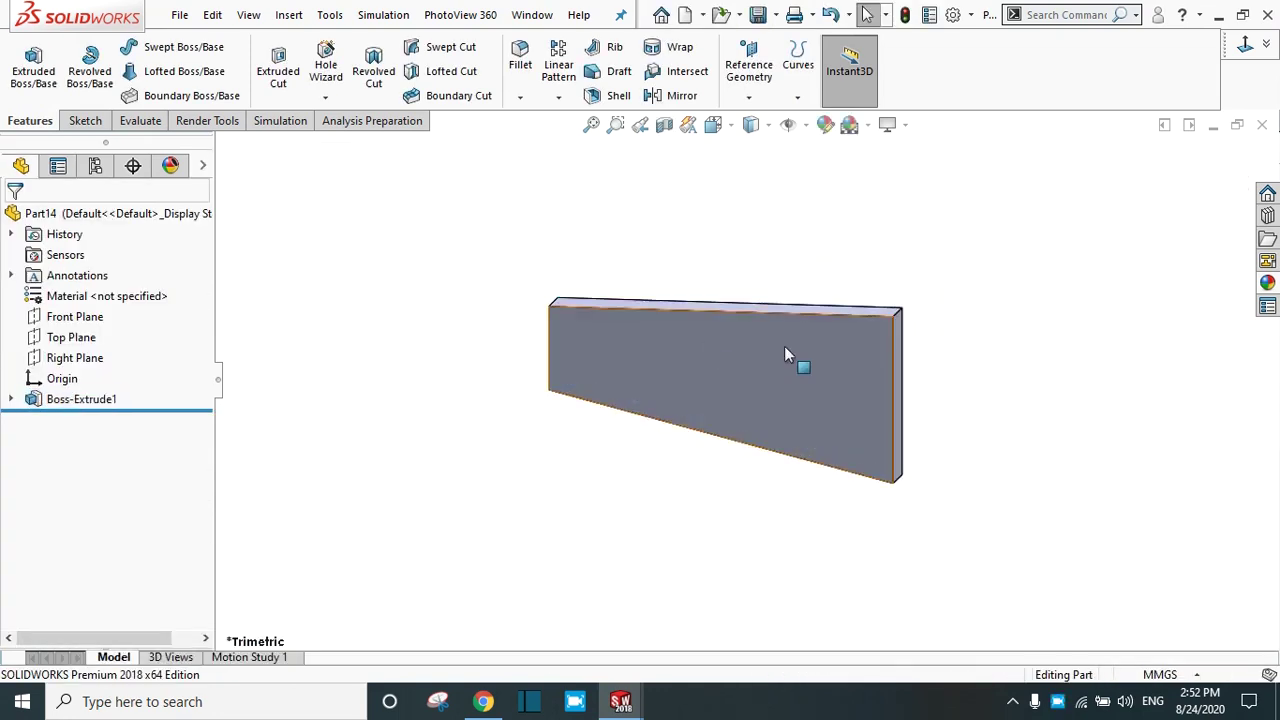
click(785, 352)
click(862, 296)
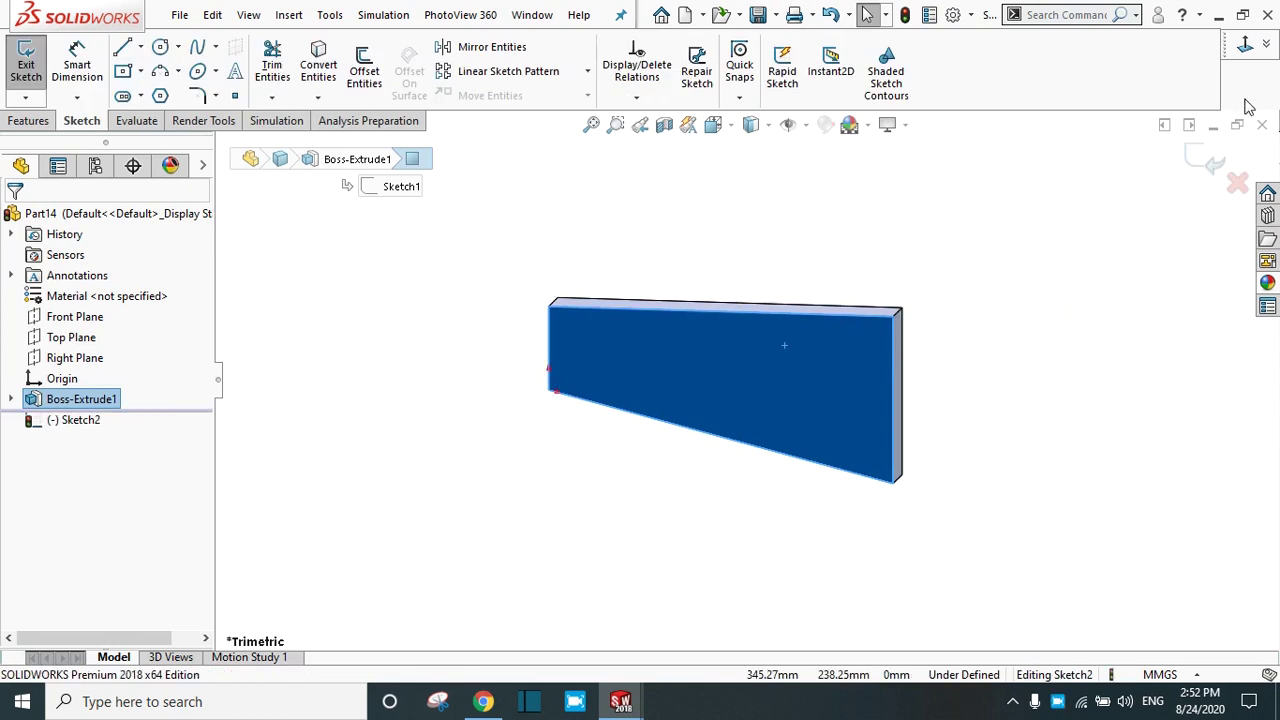
click(122, 47)
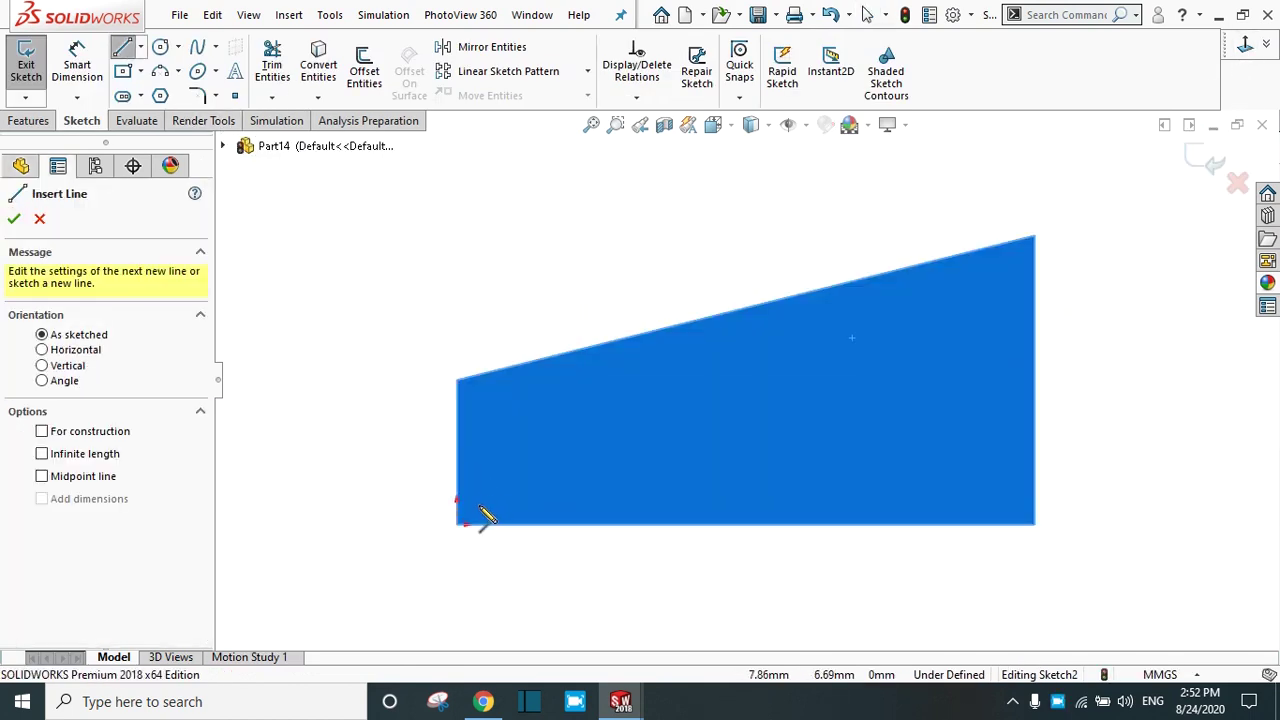
Draw a four-line slot outline near the plate's lower-left corner, below the slope.
click(479, 505)
click(479, 398)
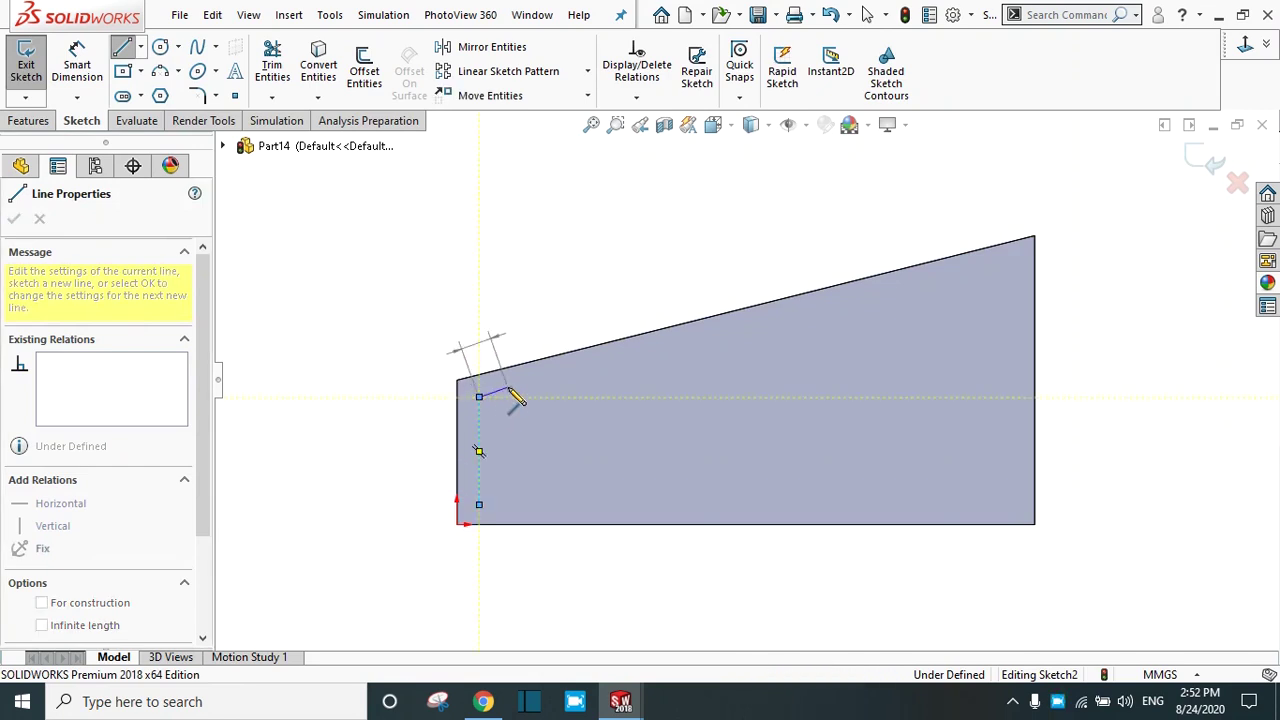
click(508, 387)
click(508, 505)
click(479, 505)
right_click(482, 509)
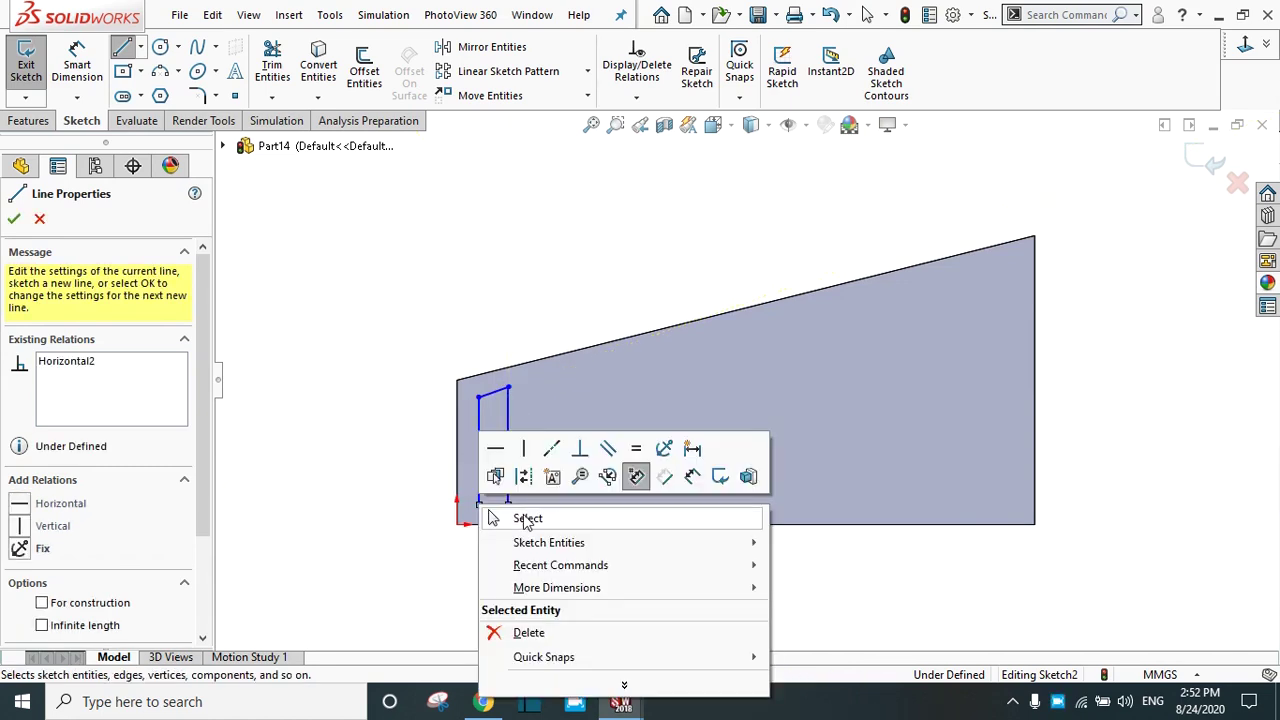
click(527, 519)
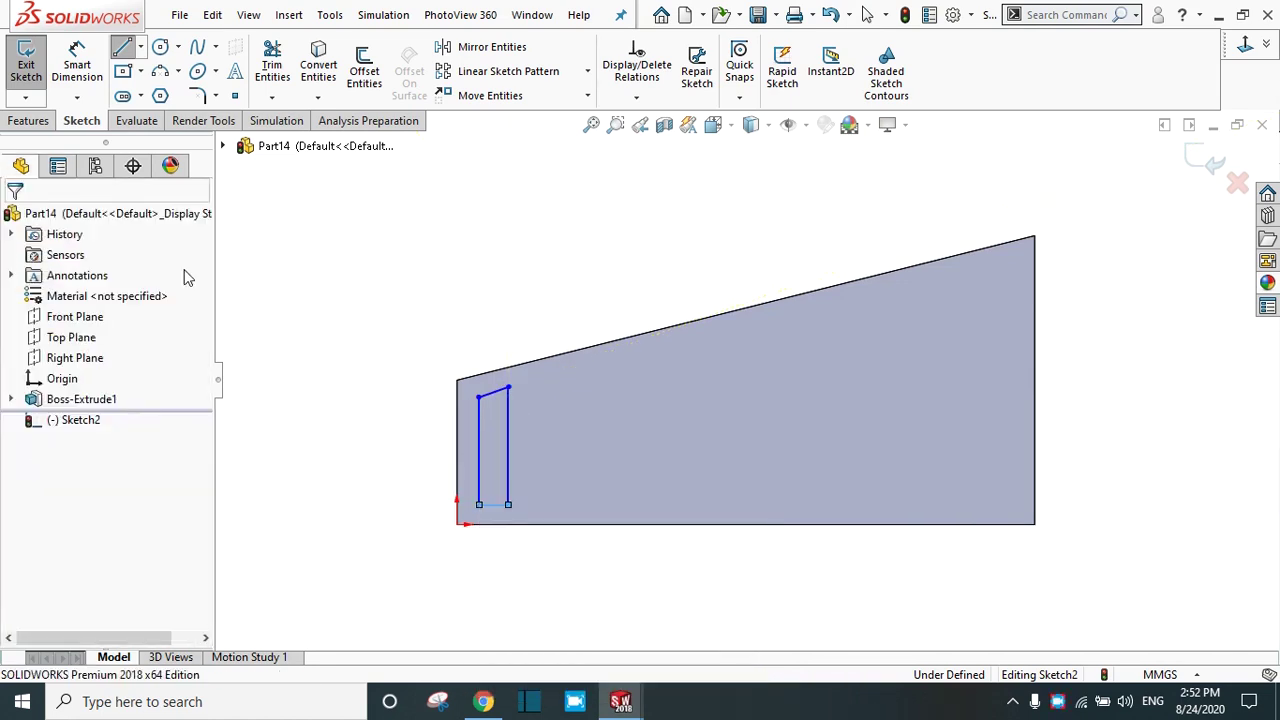
Dimension the slot 7 mm wide and 7 mm from the plate's left edge.
click(490, 515)
click(492, 575)
text(7)
key(Return)
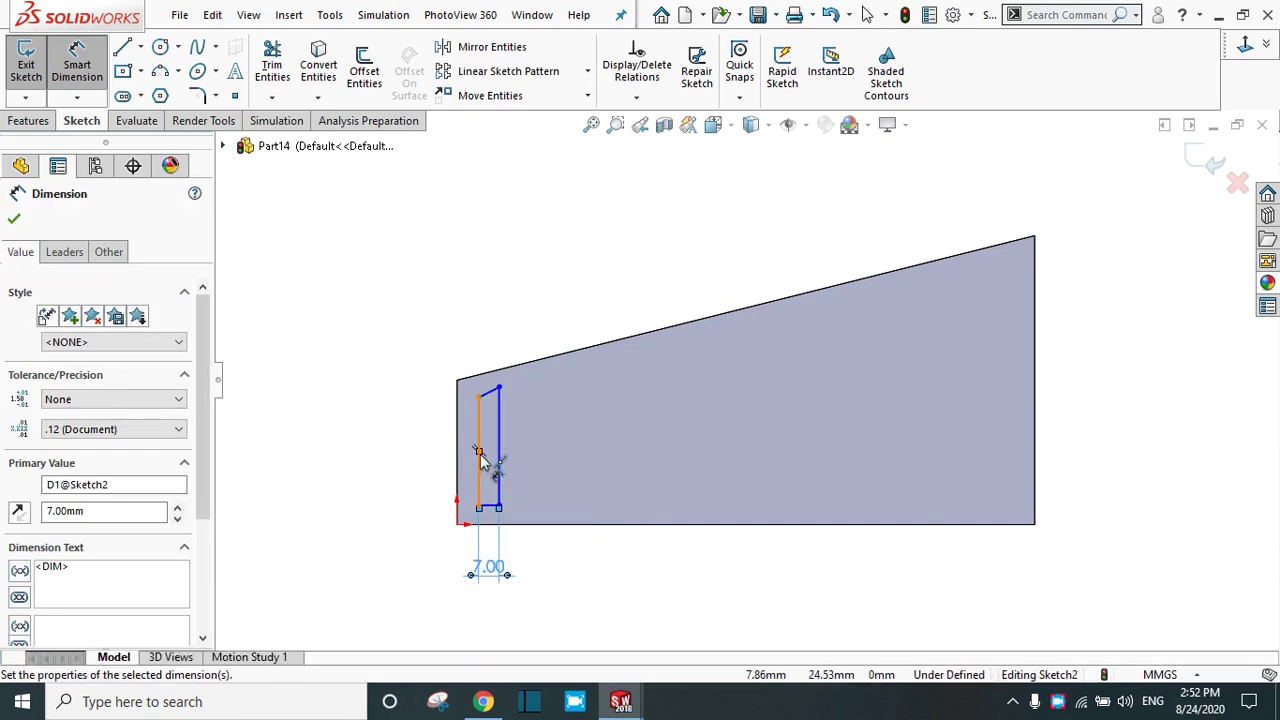
click(480, 456)
click(457, 460)
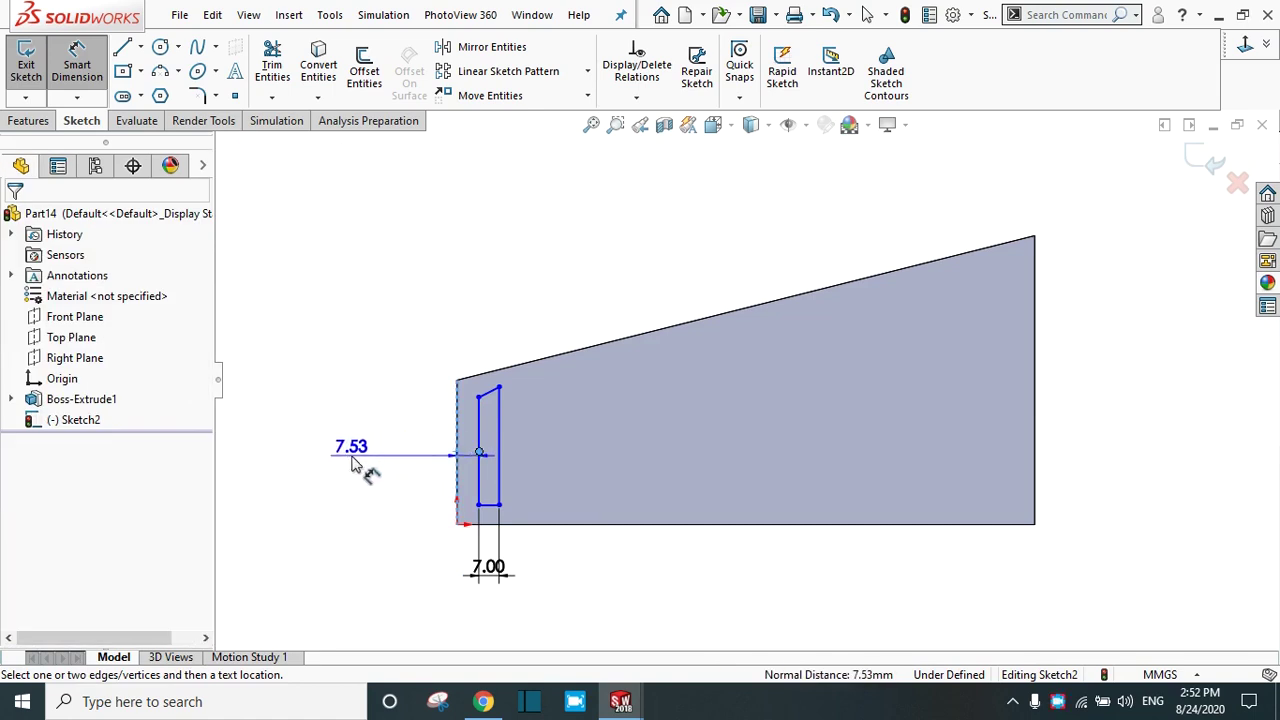
click(392, 462)
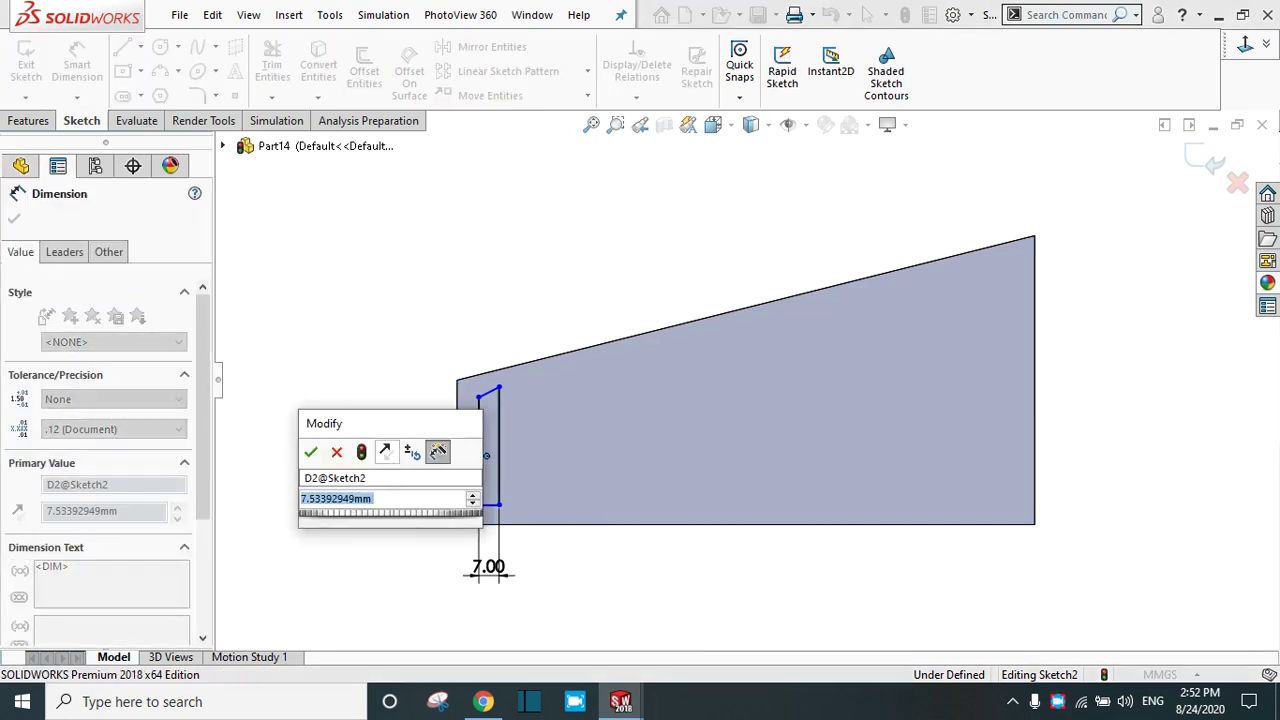
text(7)
key(Return)
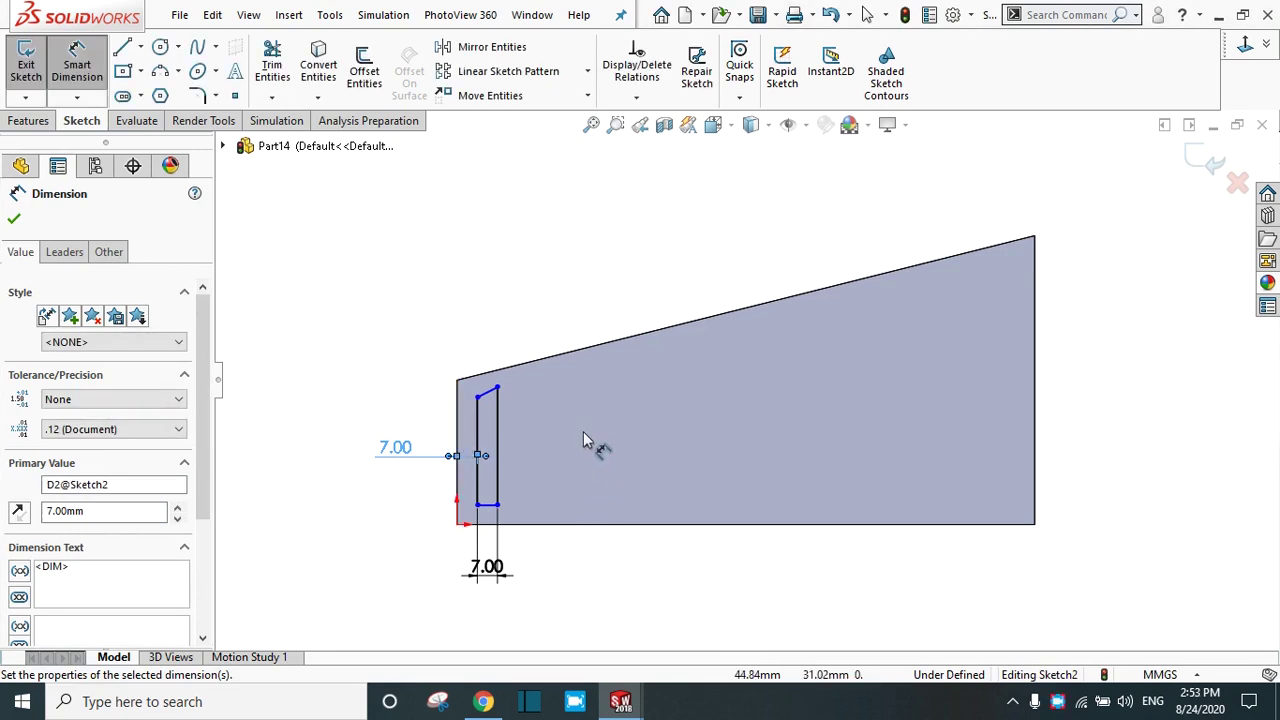
click(15, 220)
Offset the sloped top edge 10 mm downward as a sketch line.
click(364, 72)
click(605, 342)
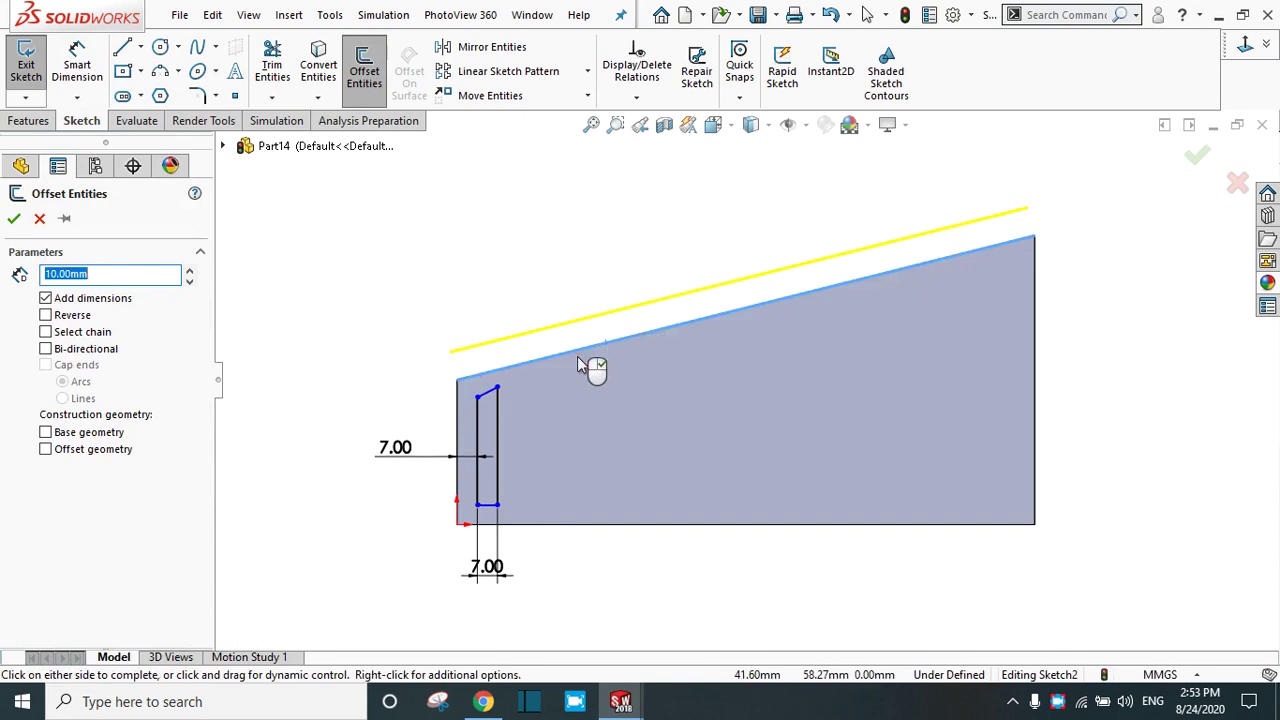
click(45, 315)
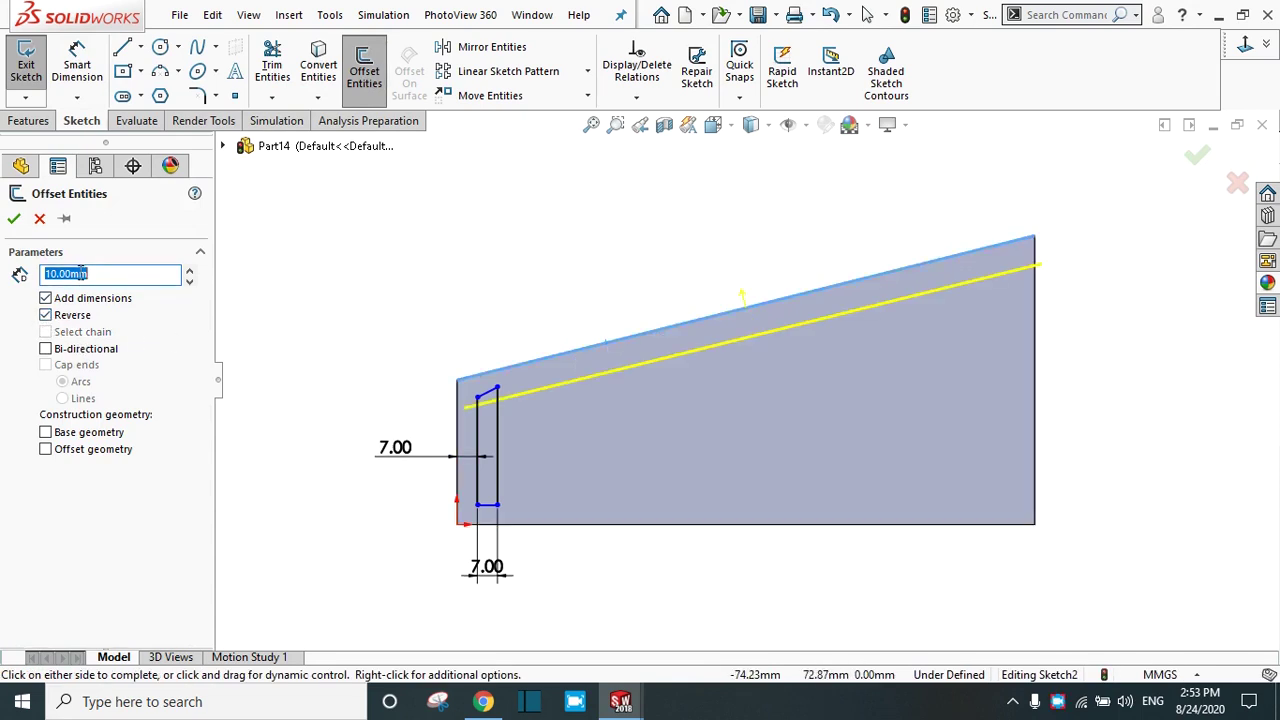
click(14, 219)
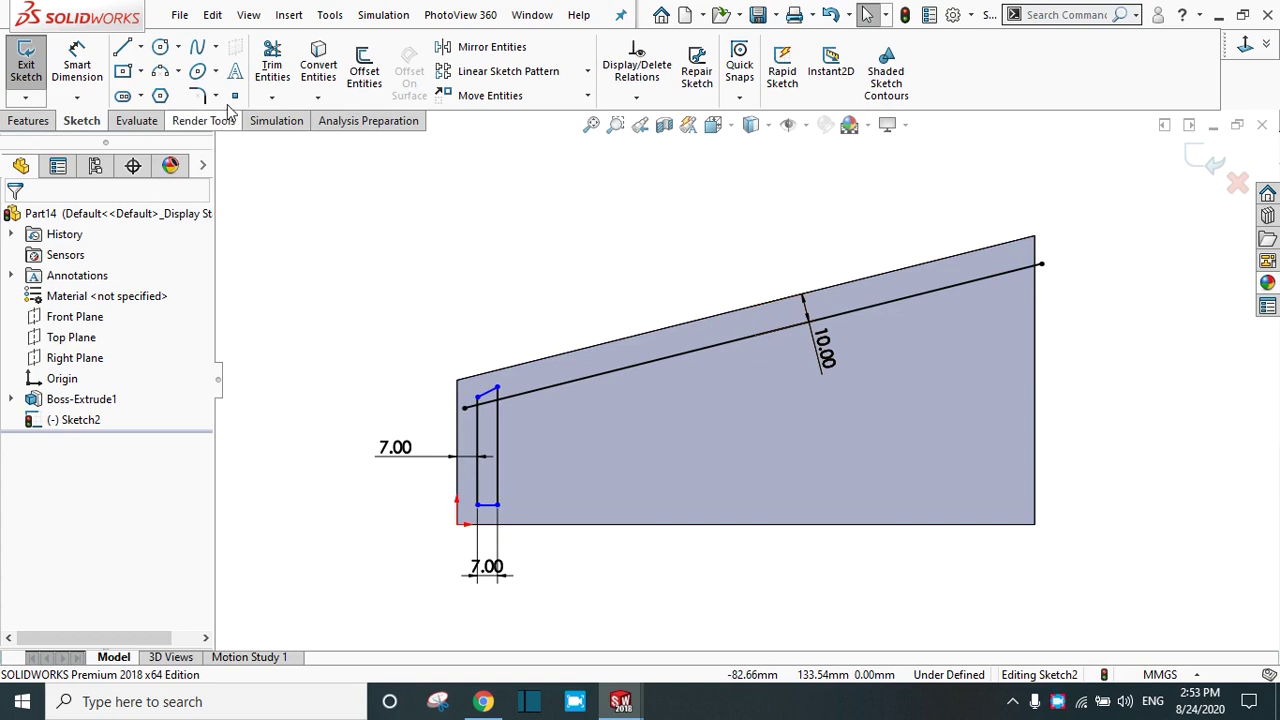
Trim the top part of the rectangle's left line above the offset line.
click(271, 65)
scroll(444, 434, down, 3)
scroll(505, 418, down, 2)
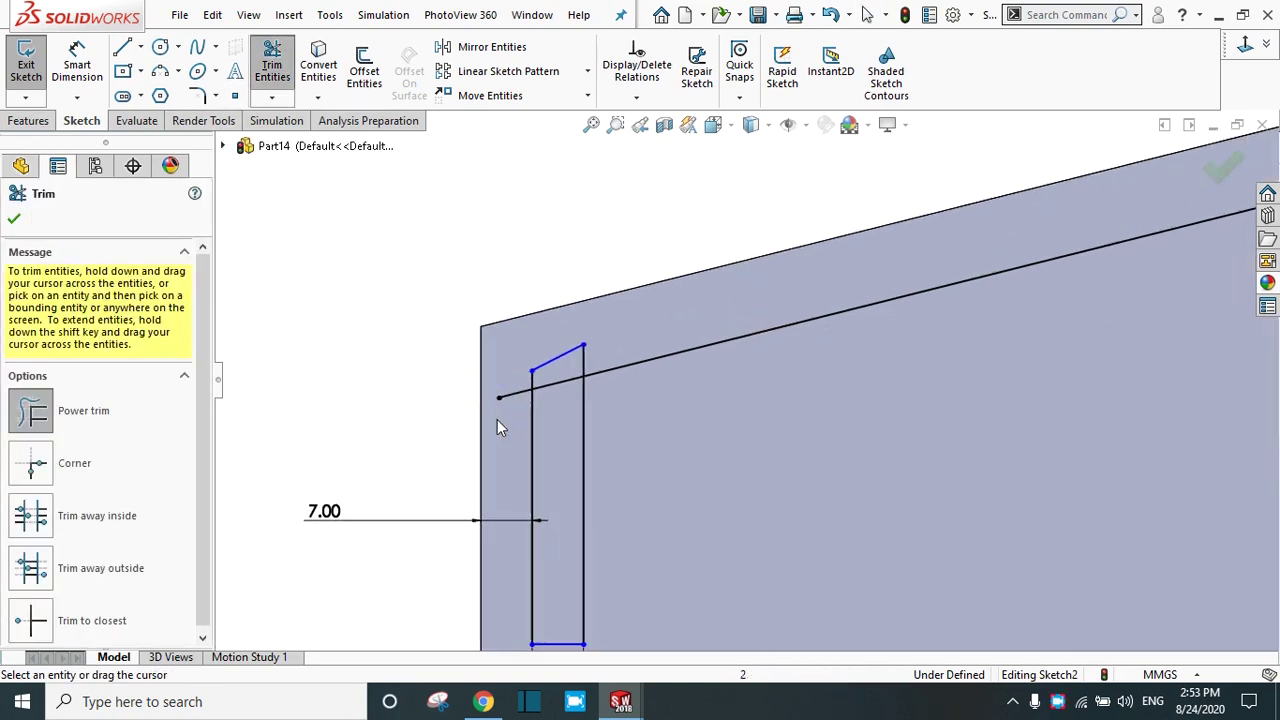
mouse_move(505, 381)
mouse_down()
mouse_move(548, 371)
mouse_move(559, 316)
mouse_move(648, 385)
mouse_move(872, 463)
mouse_up()
scroll(872, 457, up, 3)
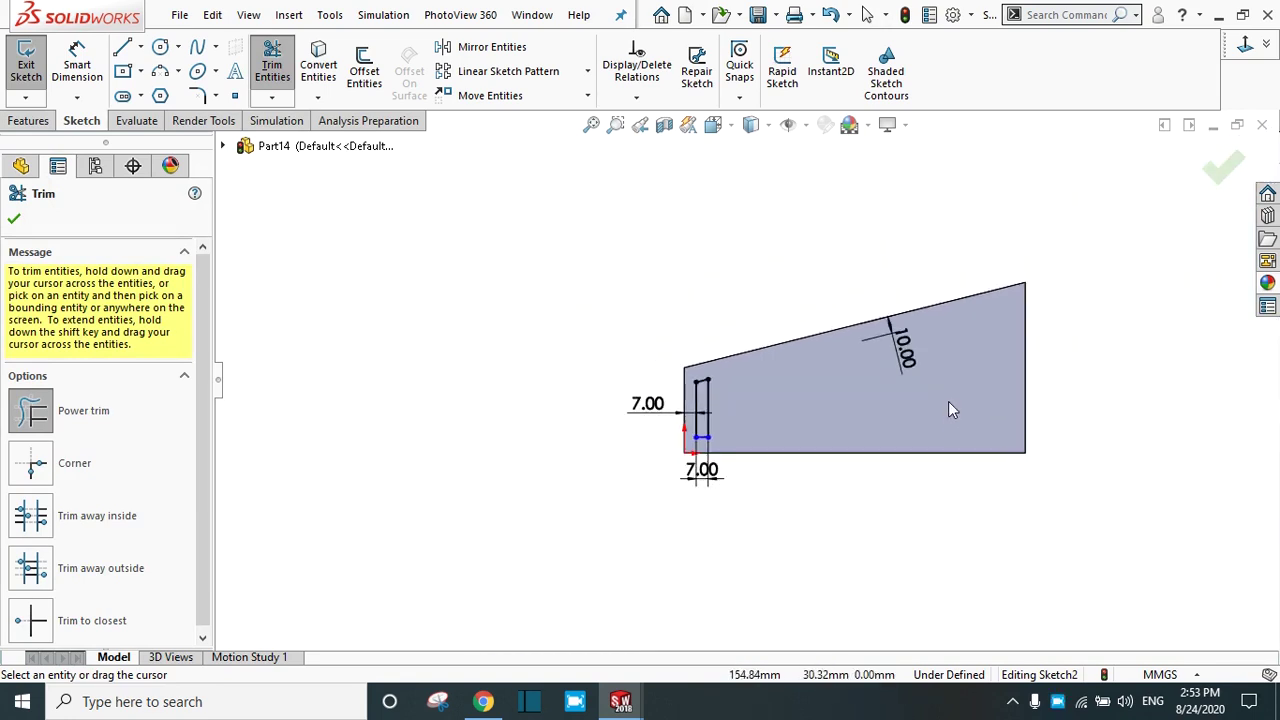
click(14, 219)
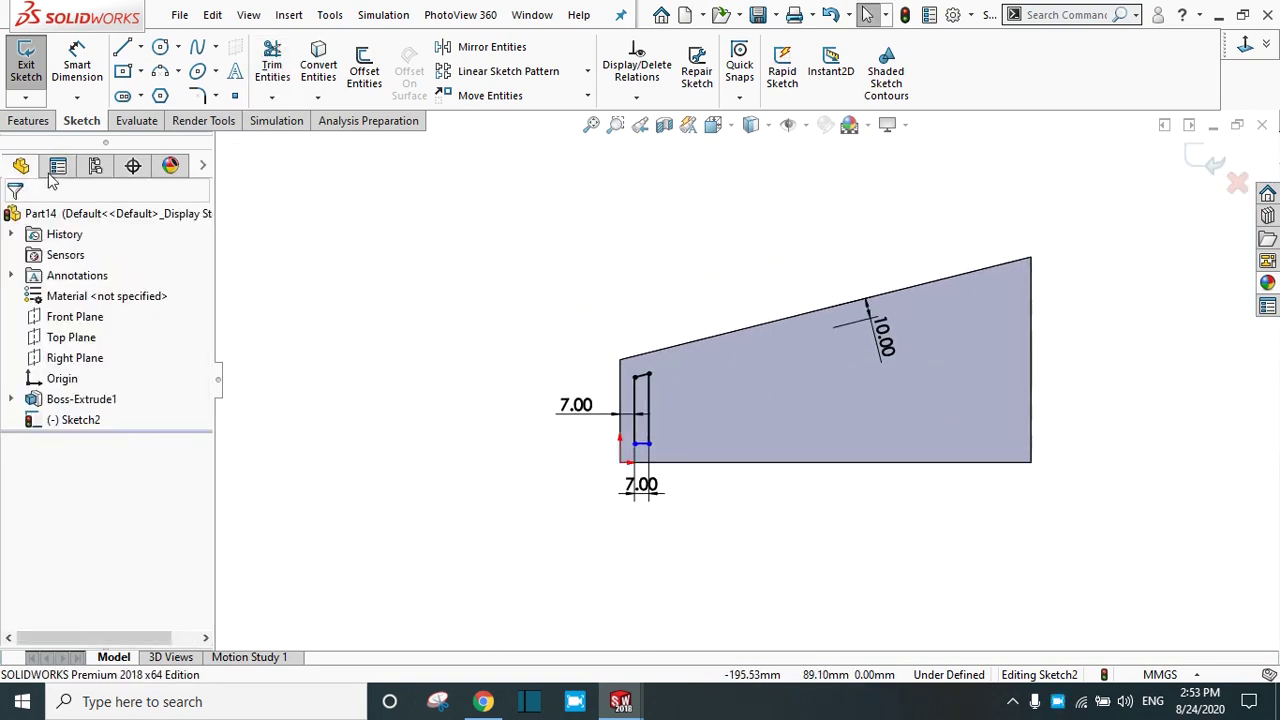
Dimension the slot's bottom 7 mm above the plate's bottom edge.
click(634, 443)
click(643, 463)
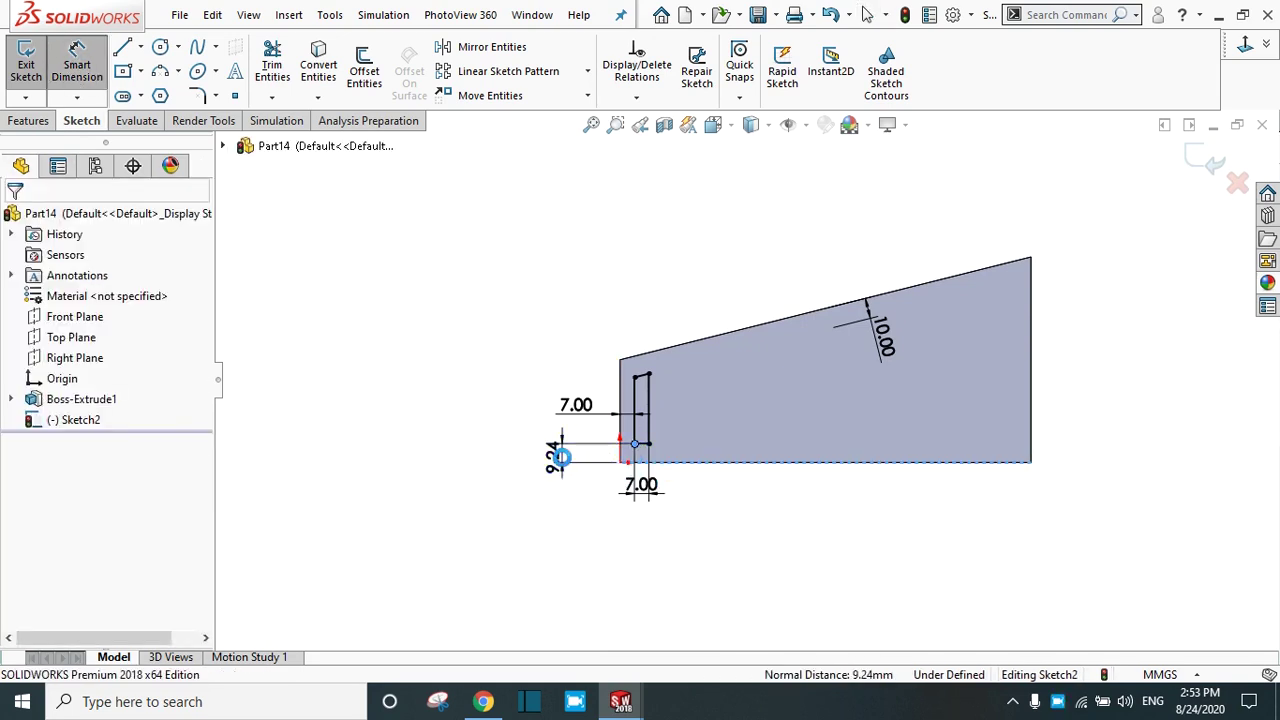
click(560, 450)
text(7)
key(Return)
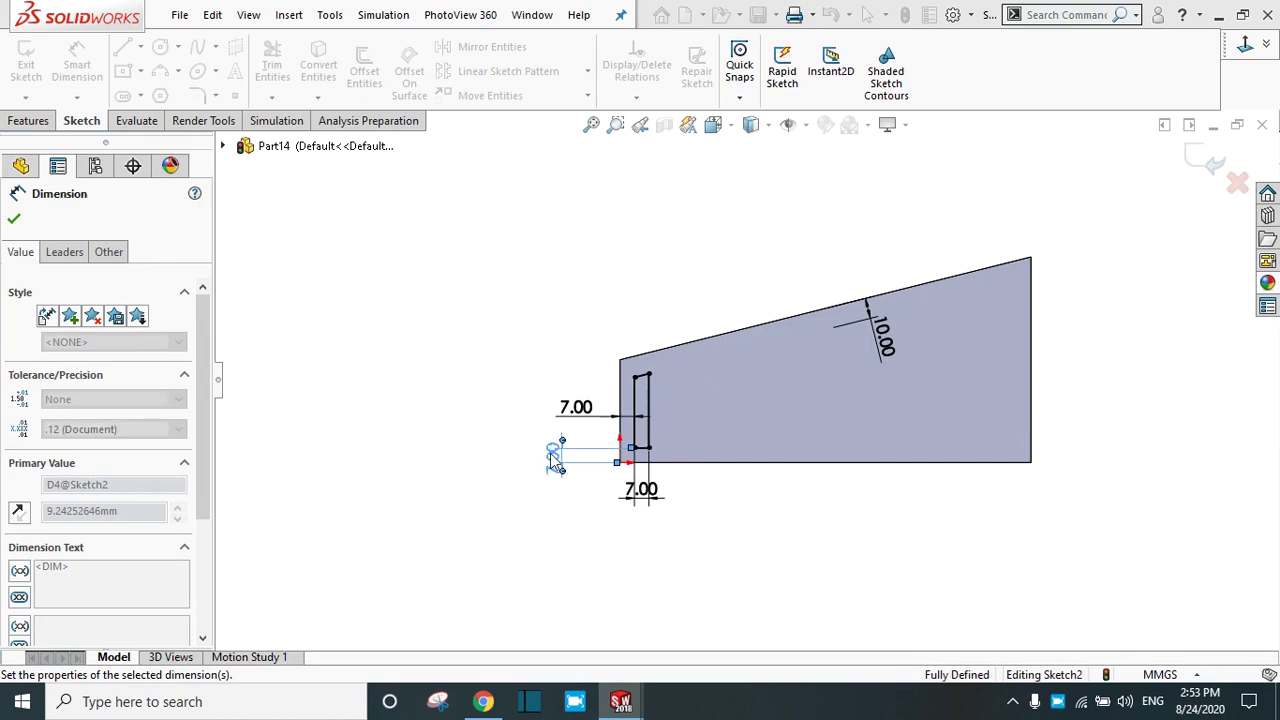
click(13, 218)
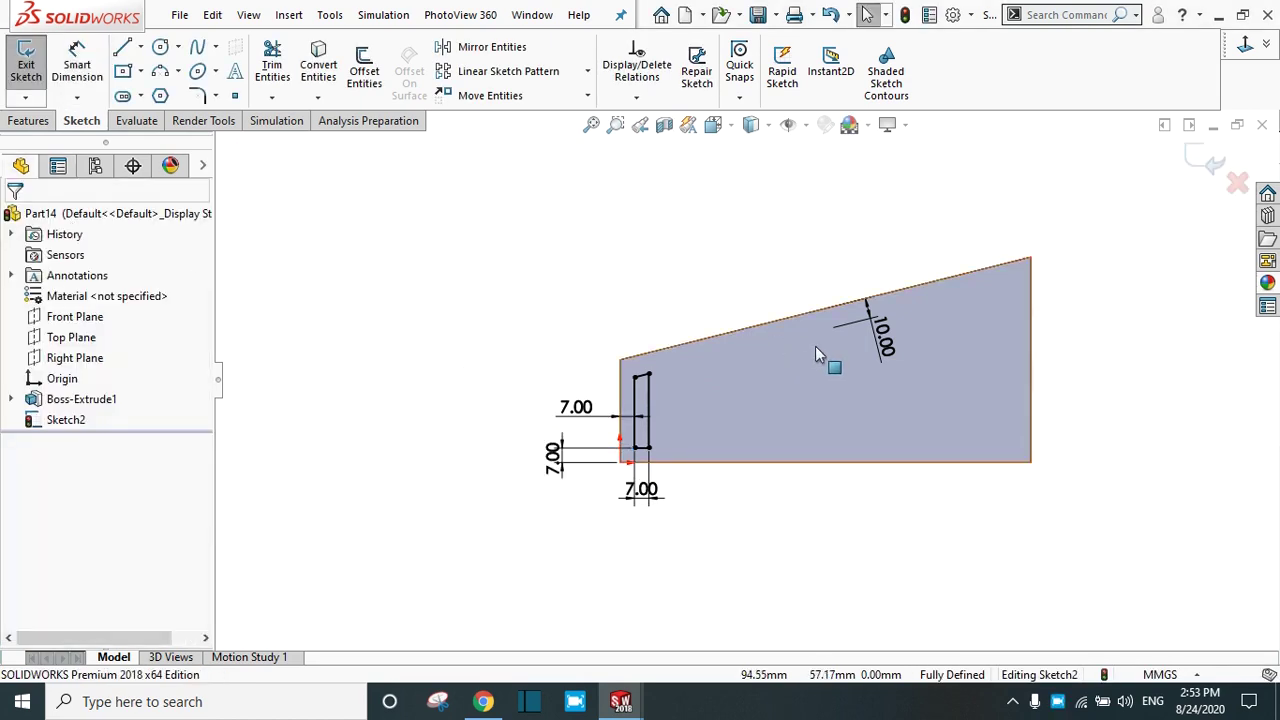
scroll(850, 365, down, 2)
Cut the slot sketch Through All as Cut-Extrude1, then select it in the tree.
click(28, 120)
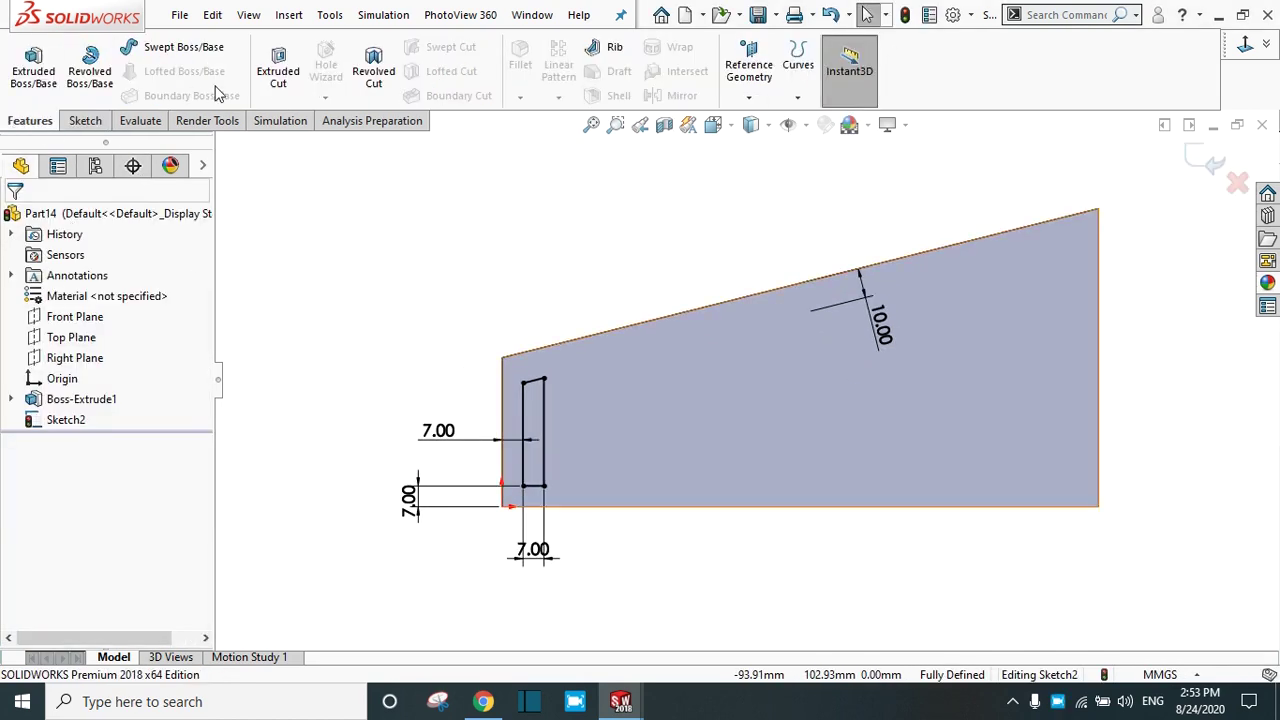
click(279, 70)
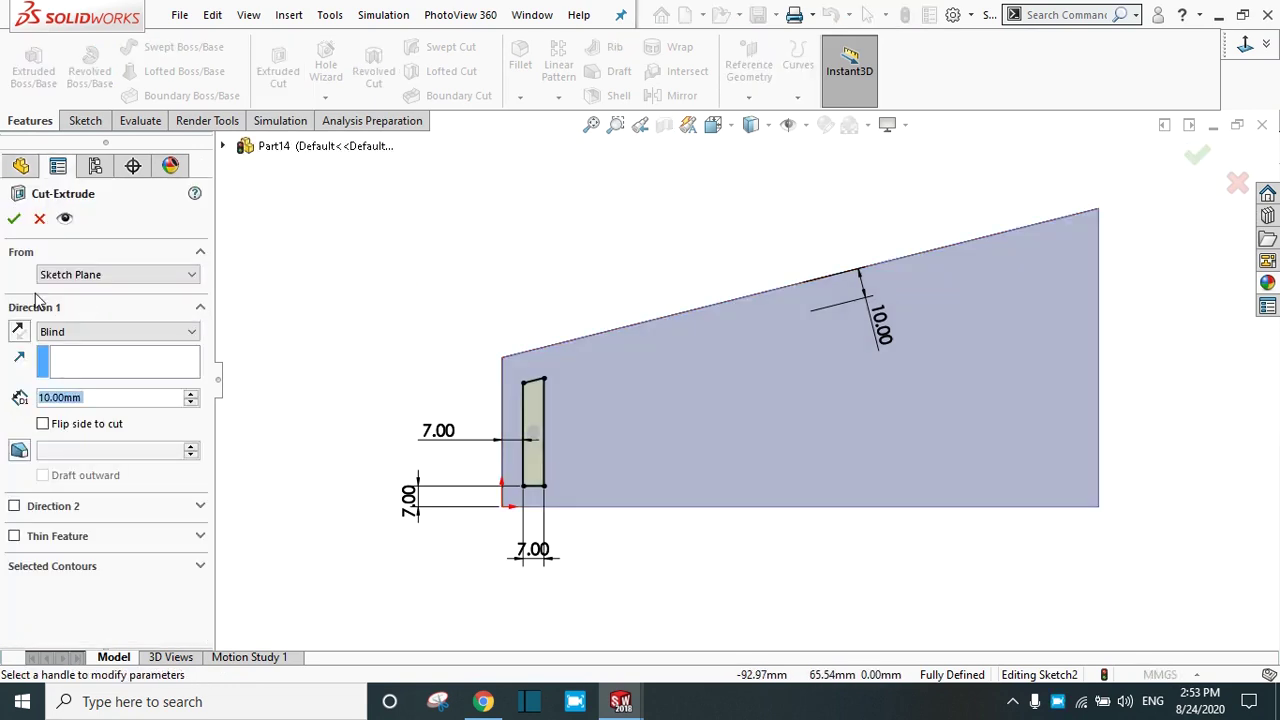
click(79, 331)
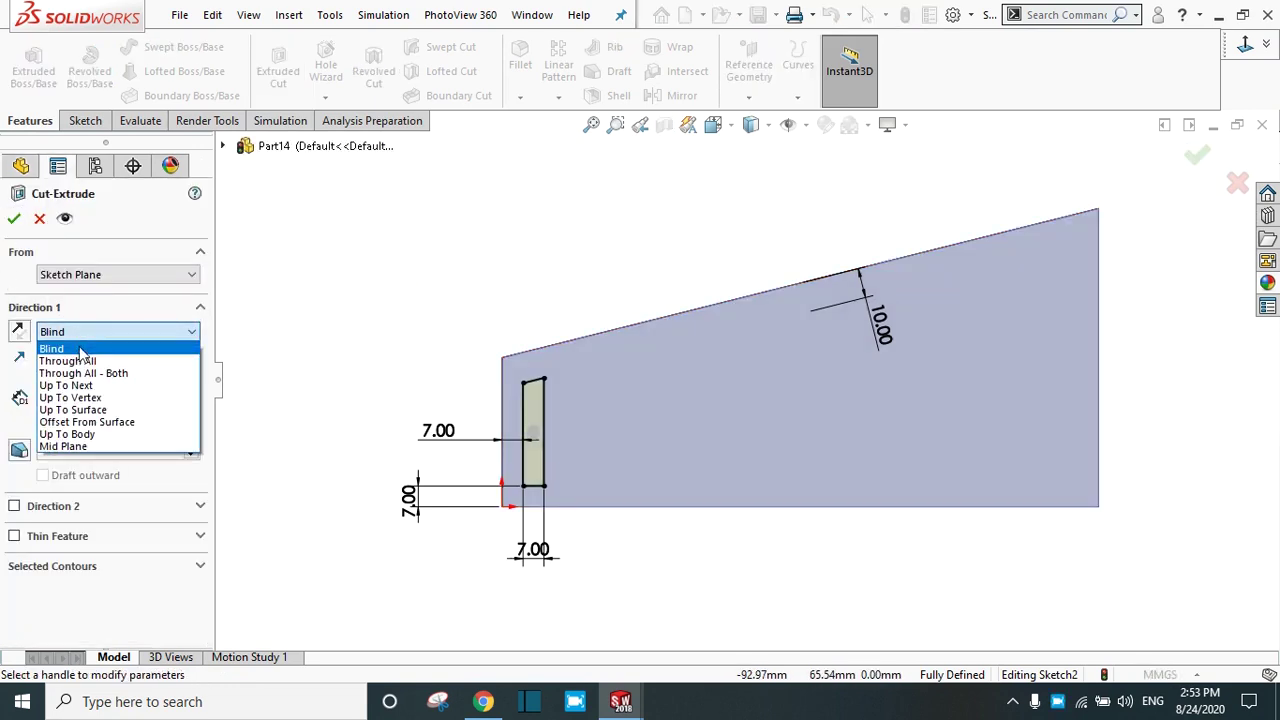
click(65, 360)
click(14, 216)
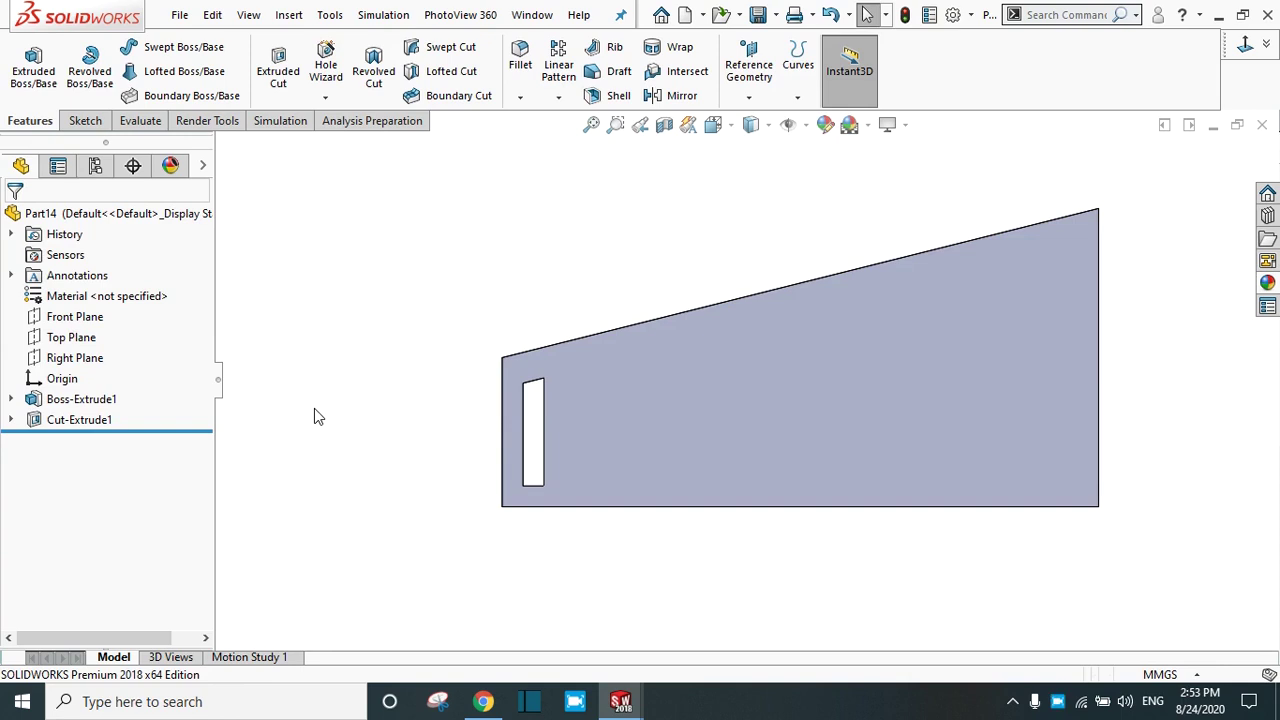
click(62, 420)
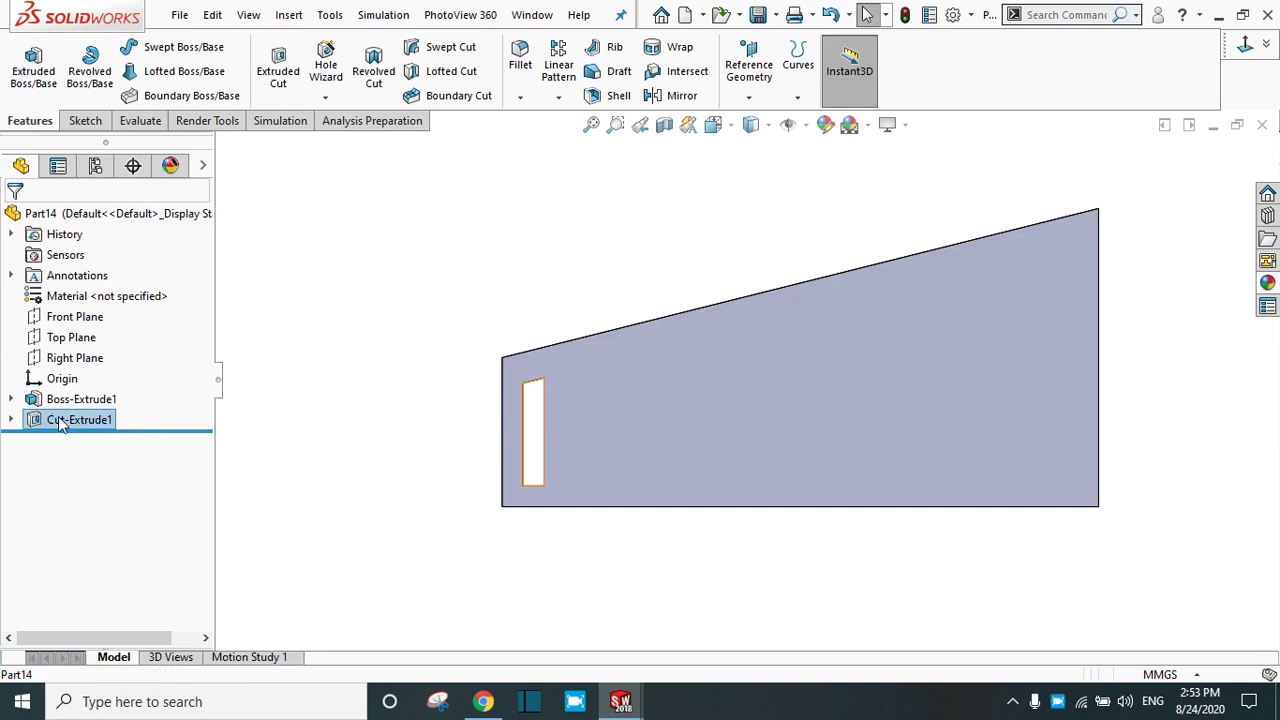
Start a Linear Pattern along the 7.00 dimension, reversed to run rightward across the plate.
click(557, 64)
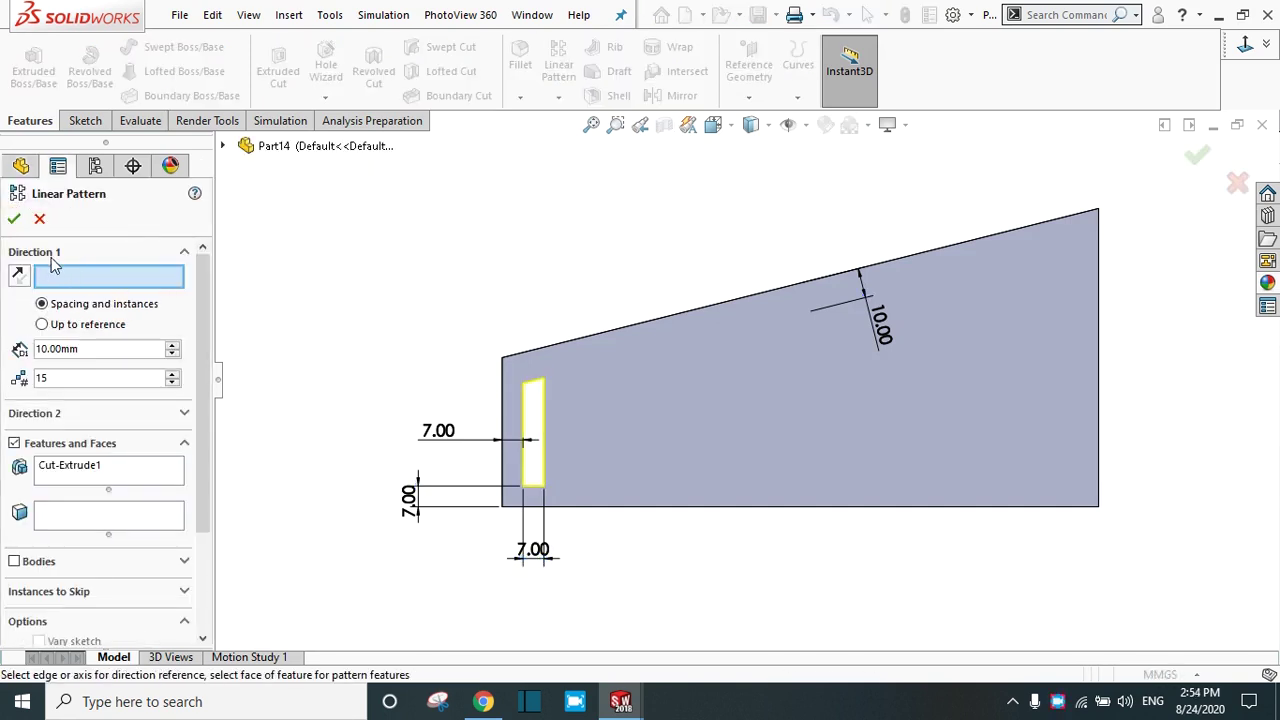
click(436, 431)
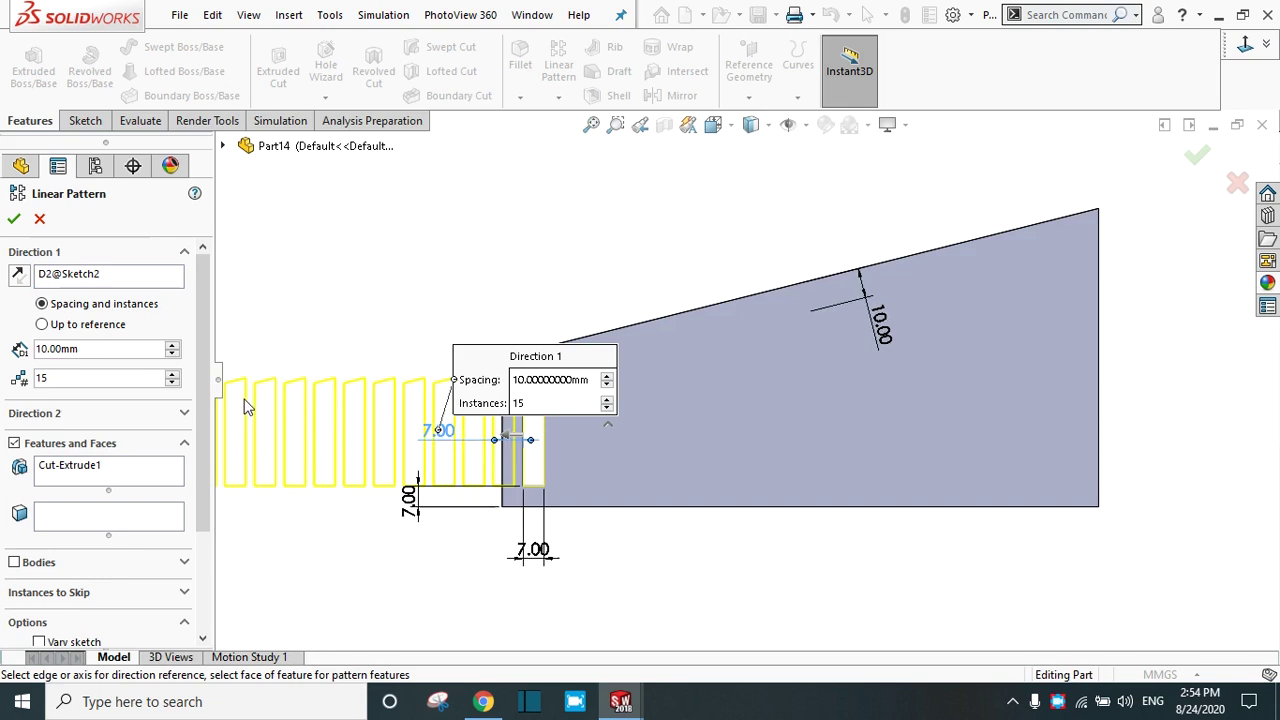
scroll(205, 355, down, 1)
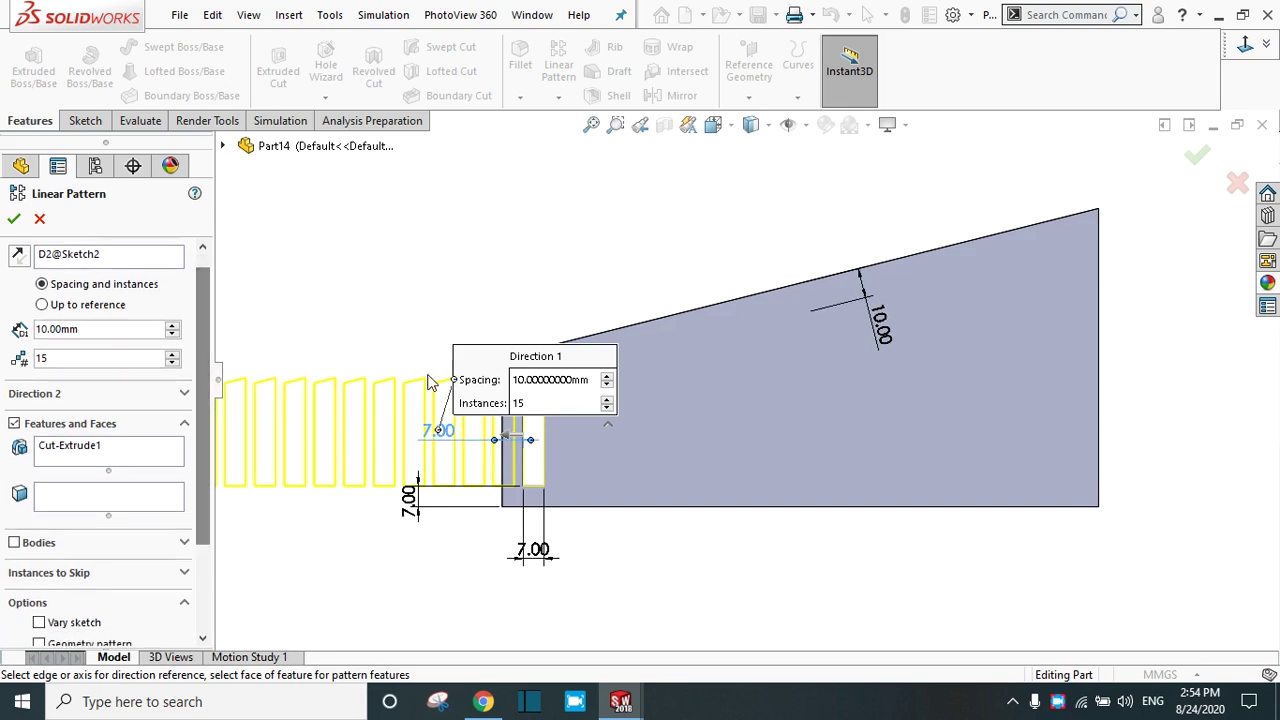
scroll(426, 382, up, 2)
scroll(205, 335, up, 1)
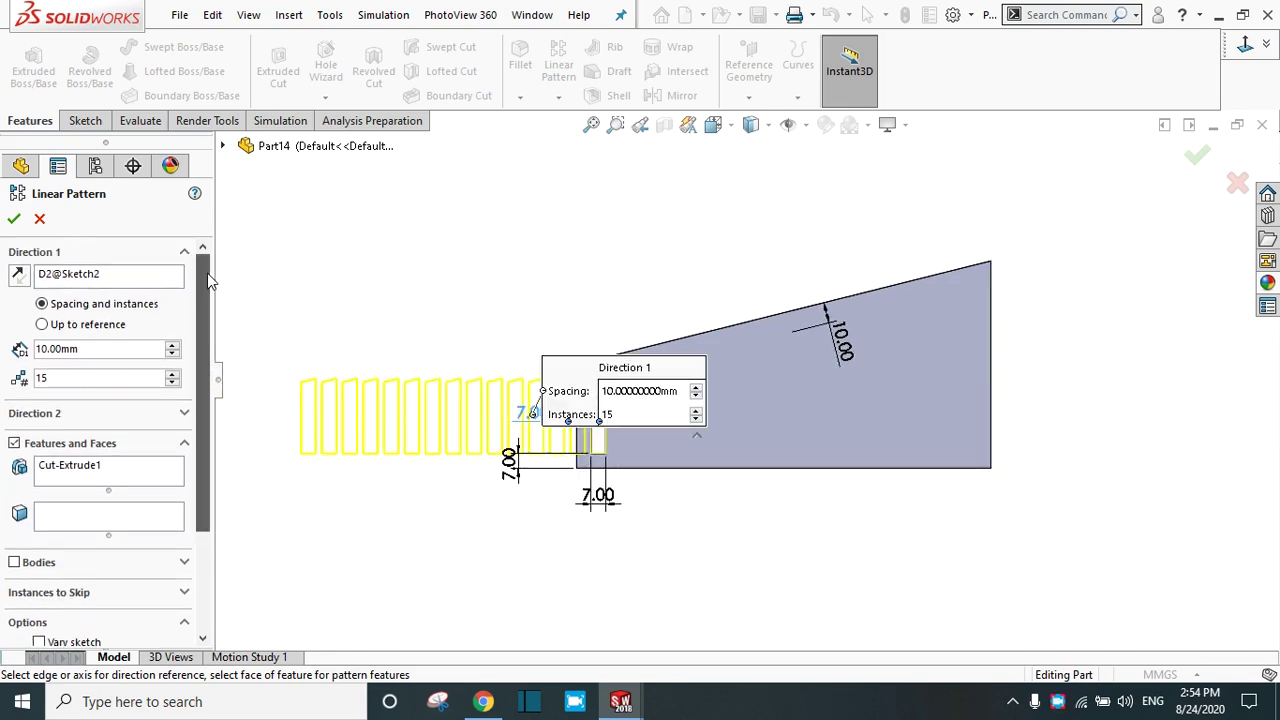
click(19, 277)
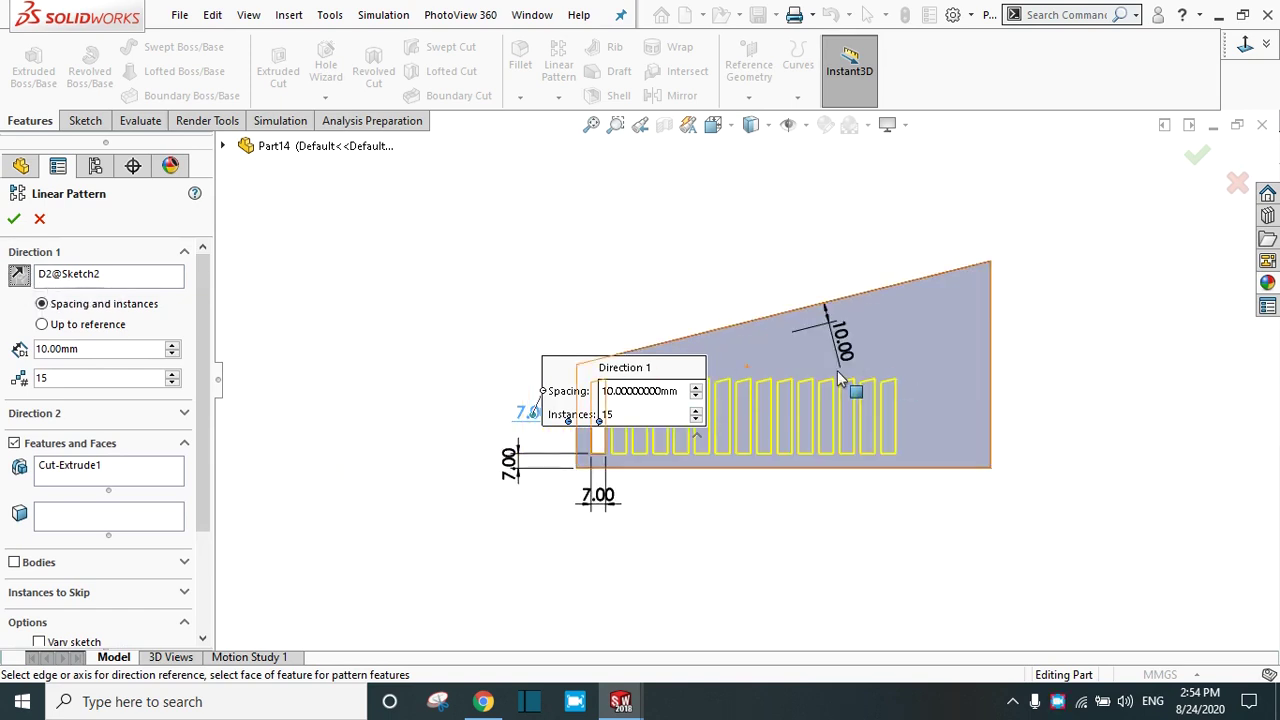
scroll(830, 416, down, 1)
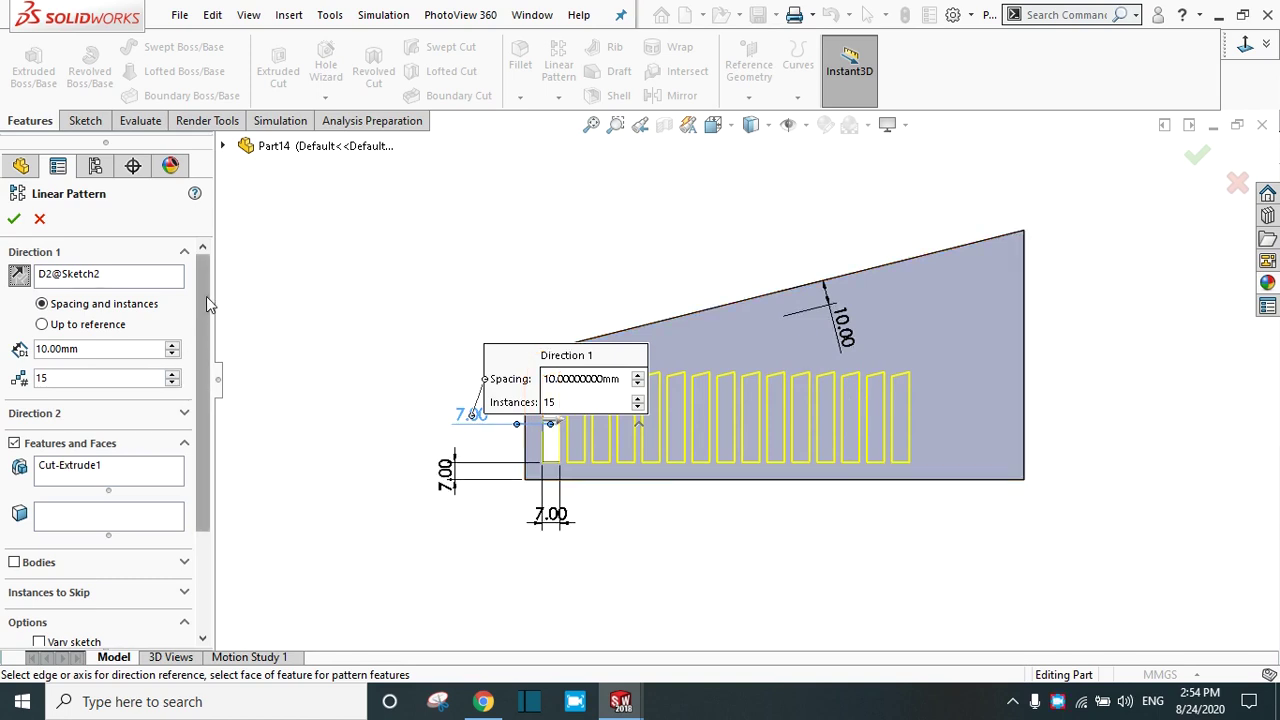
scroll(190, 294, down, 1)
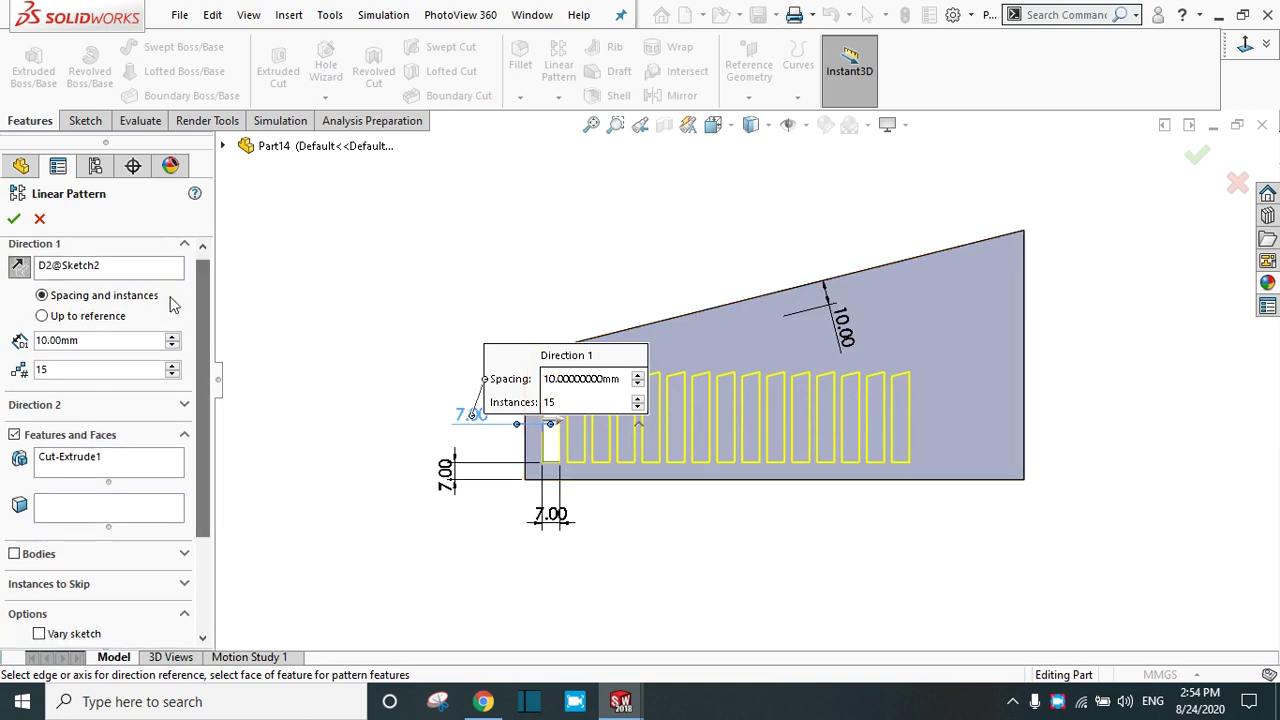
Limit the pattern up to the plate's right end face with 12 mm spacing.
click(42, 316)
middle_drag(1134, 417, 922, 418)
click(920, 415)
middle_drag(1014, 408, 1105, 362)
middle_drag(886, 460, 860, 554)
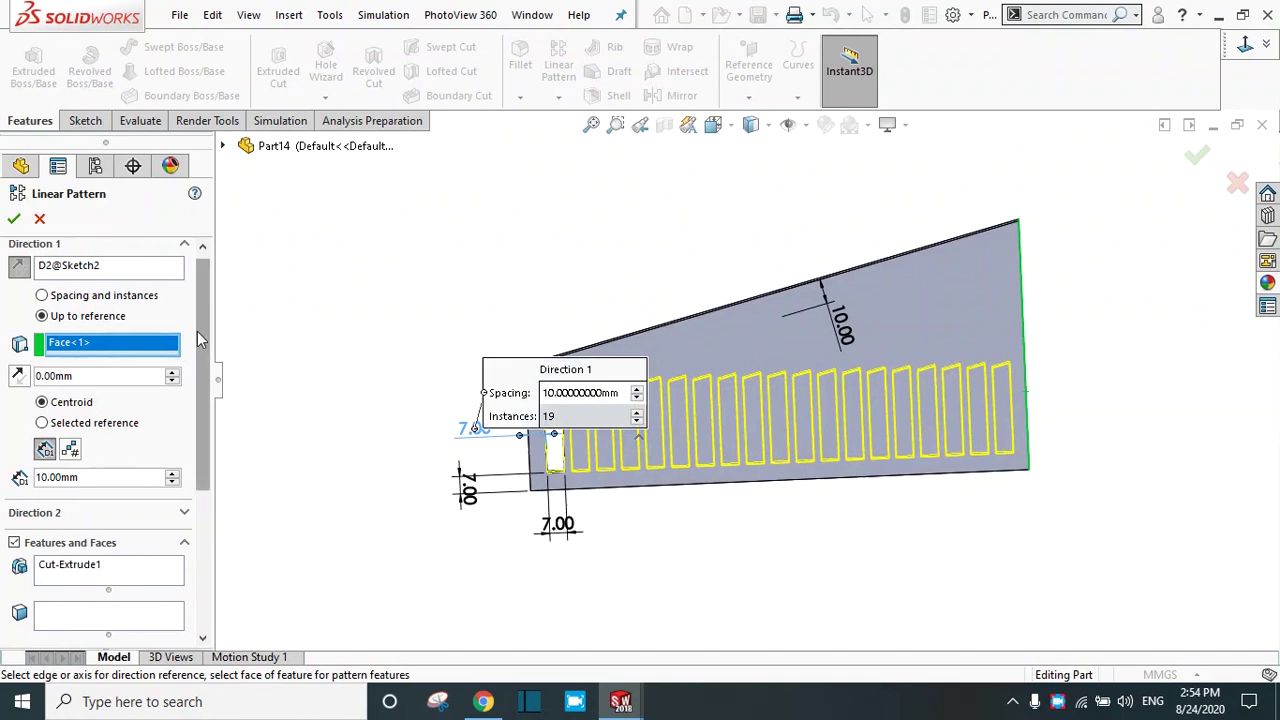
scroll(194, 350, down, 5)
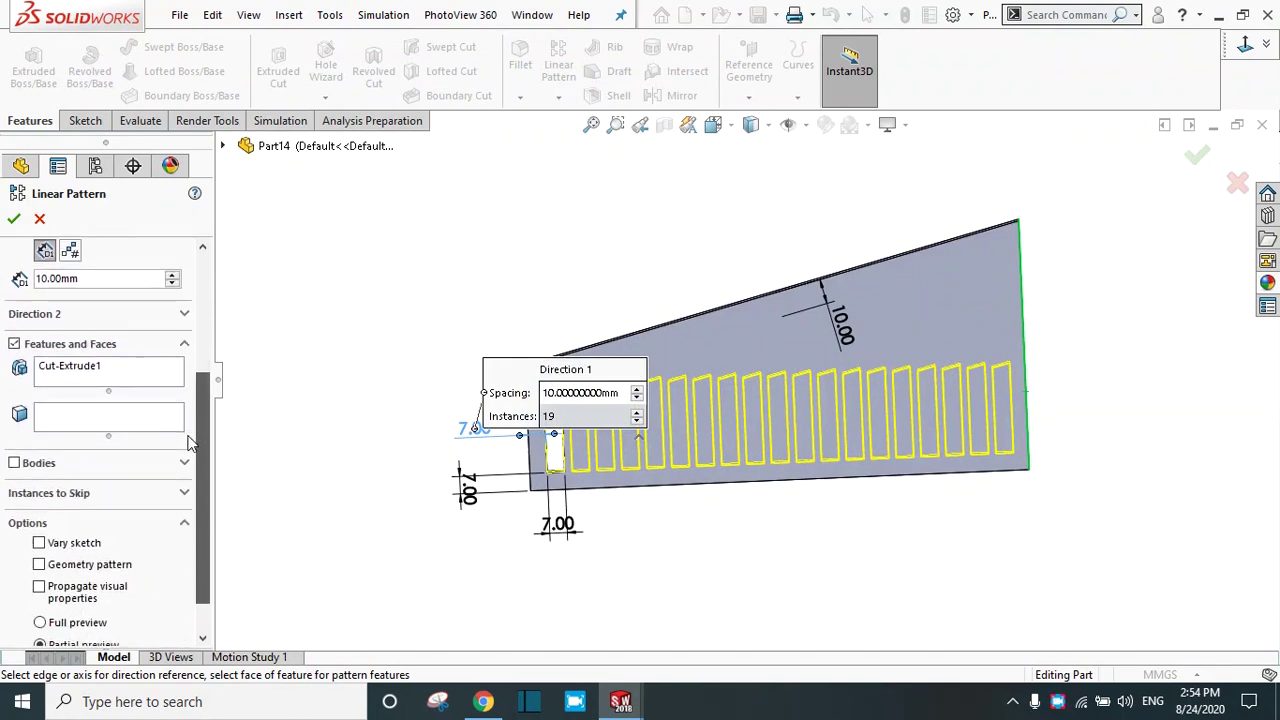
scroll(190, 320, up, 5)
drag(84, 486, 32, 487)
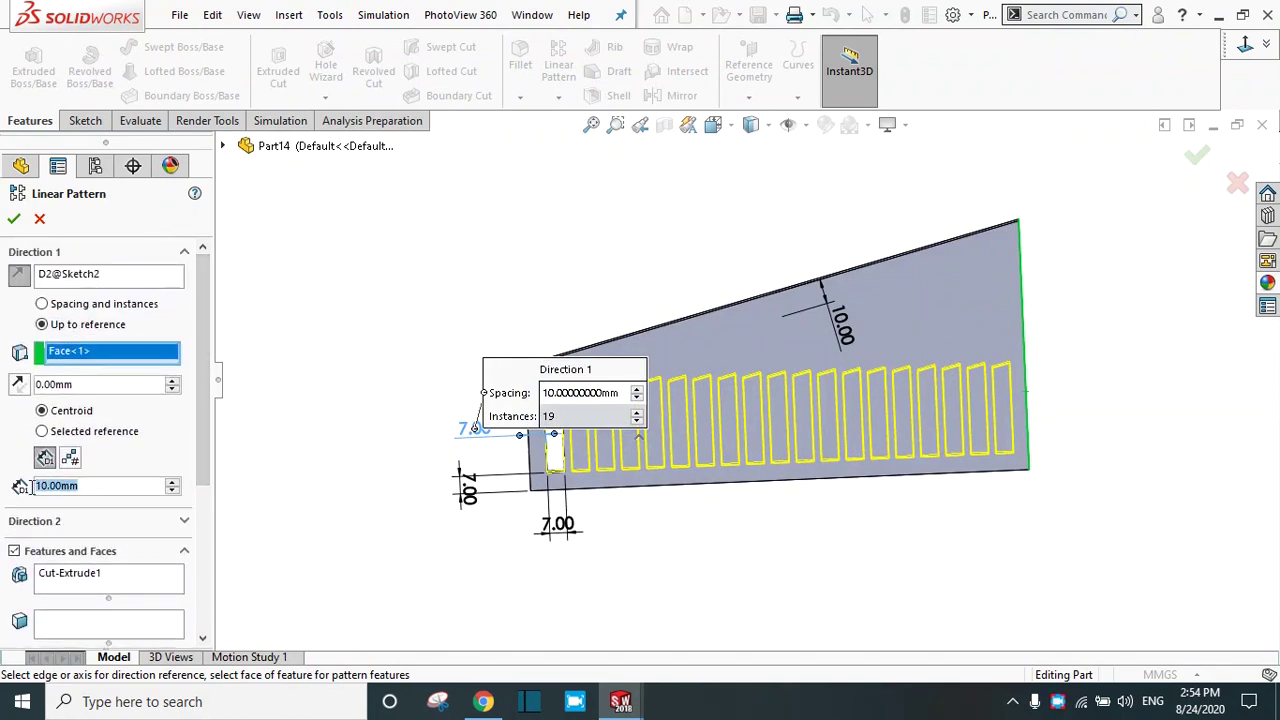
text(12)
key(Return)
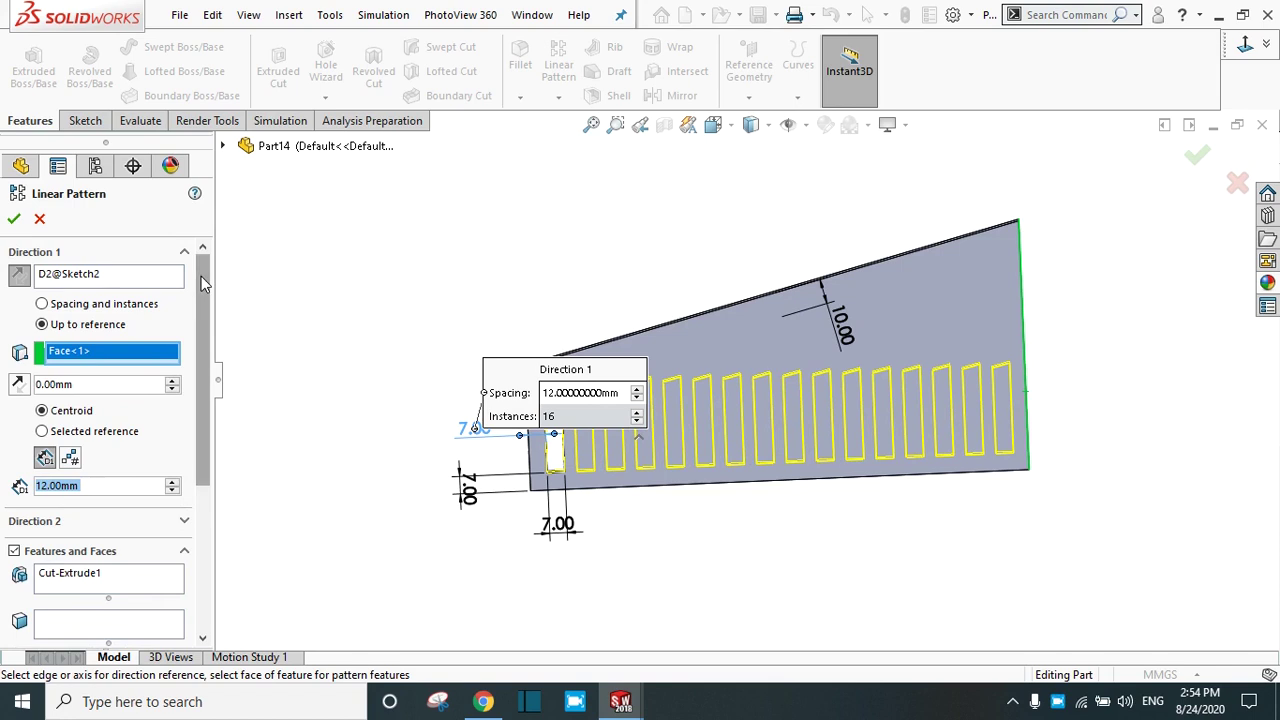
scroll(201, 276, down, 5)
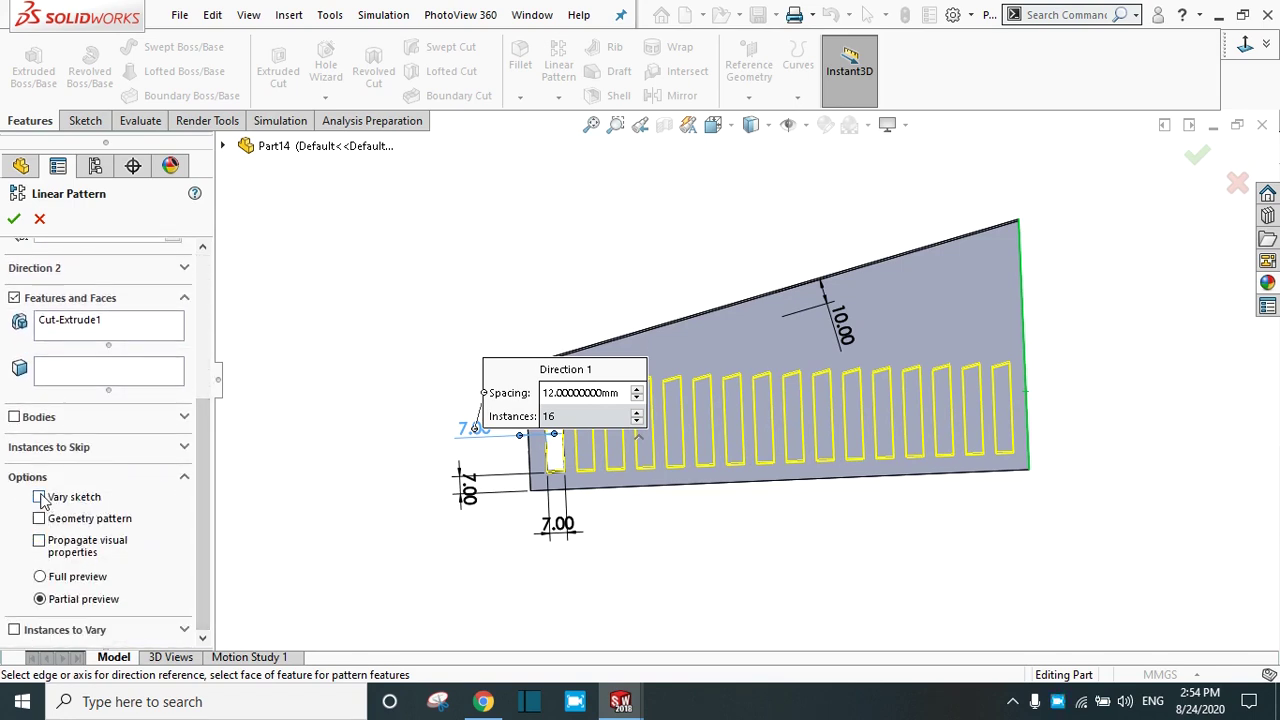
Enable Vary sketch and Full preview, drop Geometry pattern after its error, and create LPattern2.
click(40, 498)
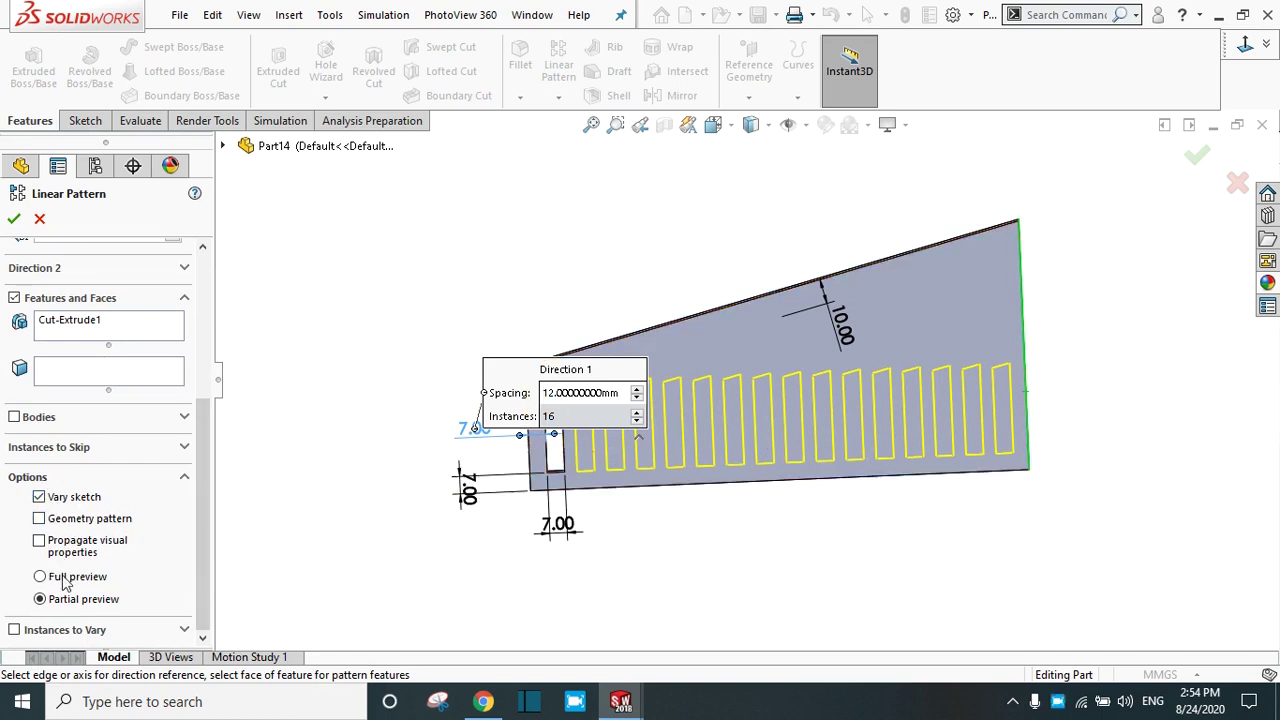
click(41, 578)
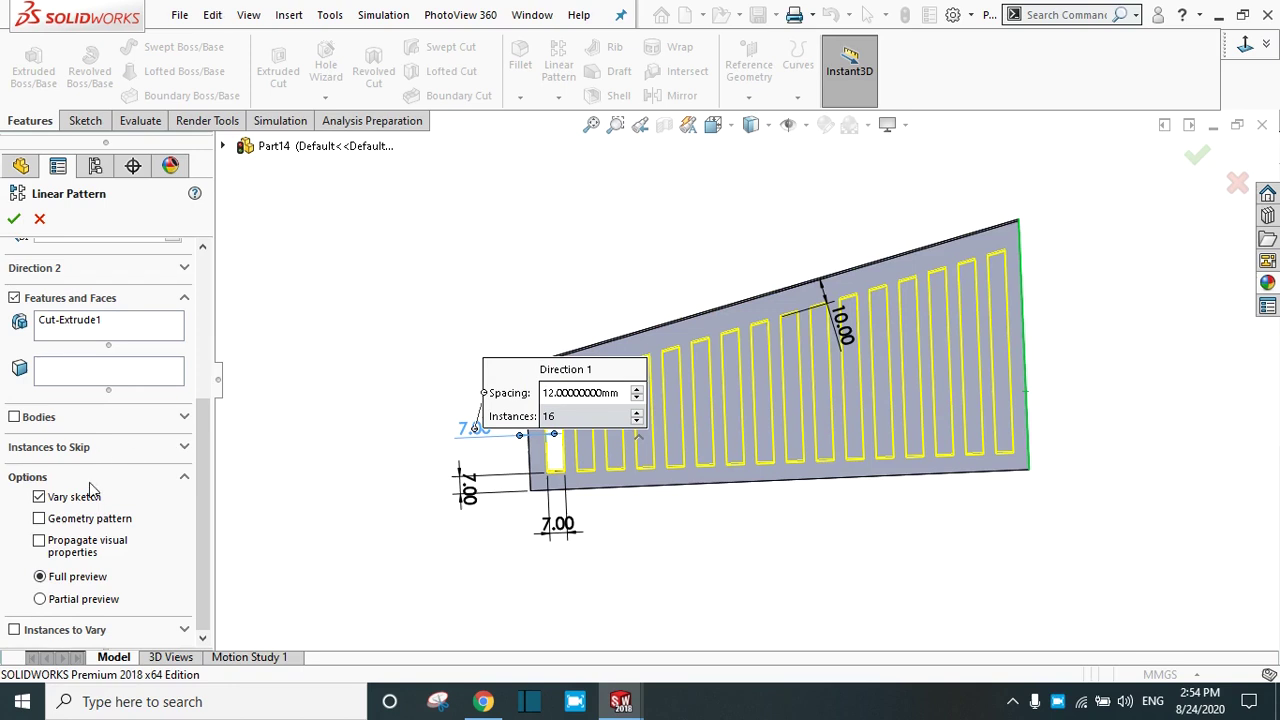
click(39, 519)
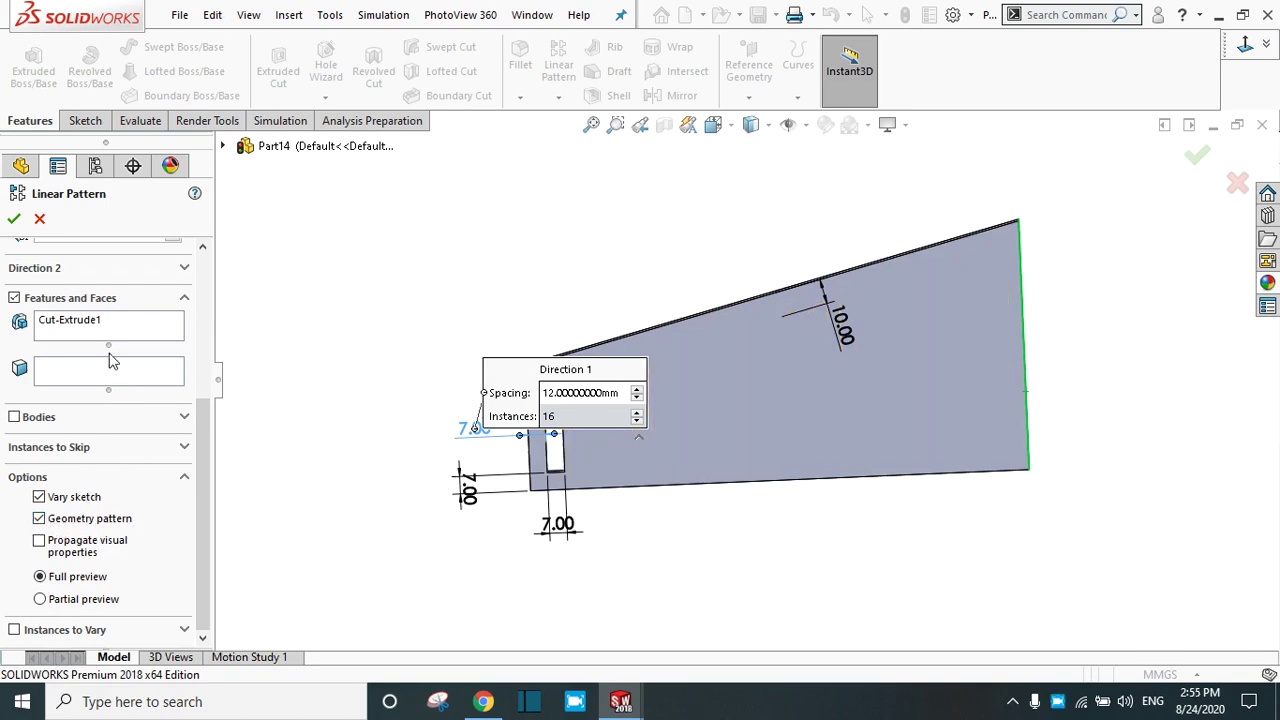
click(14, 220)
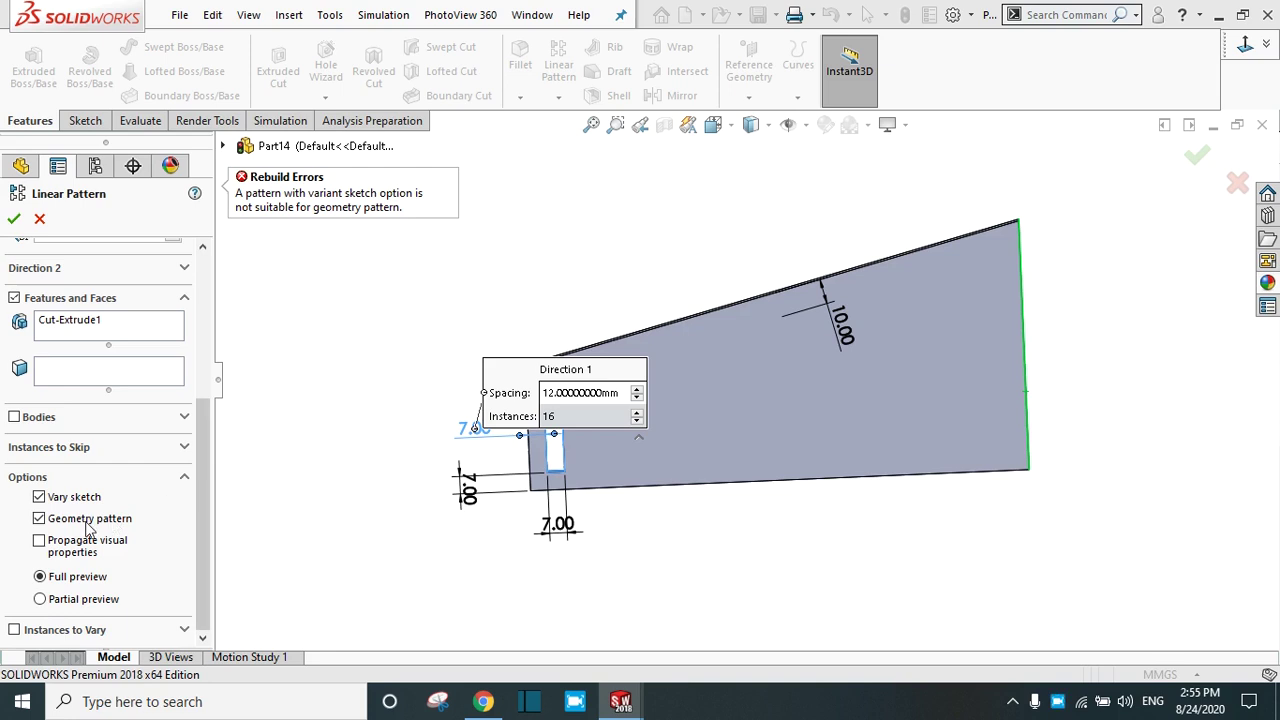
click(39, 519)
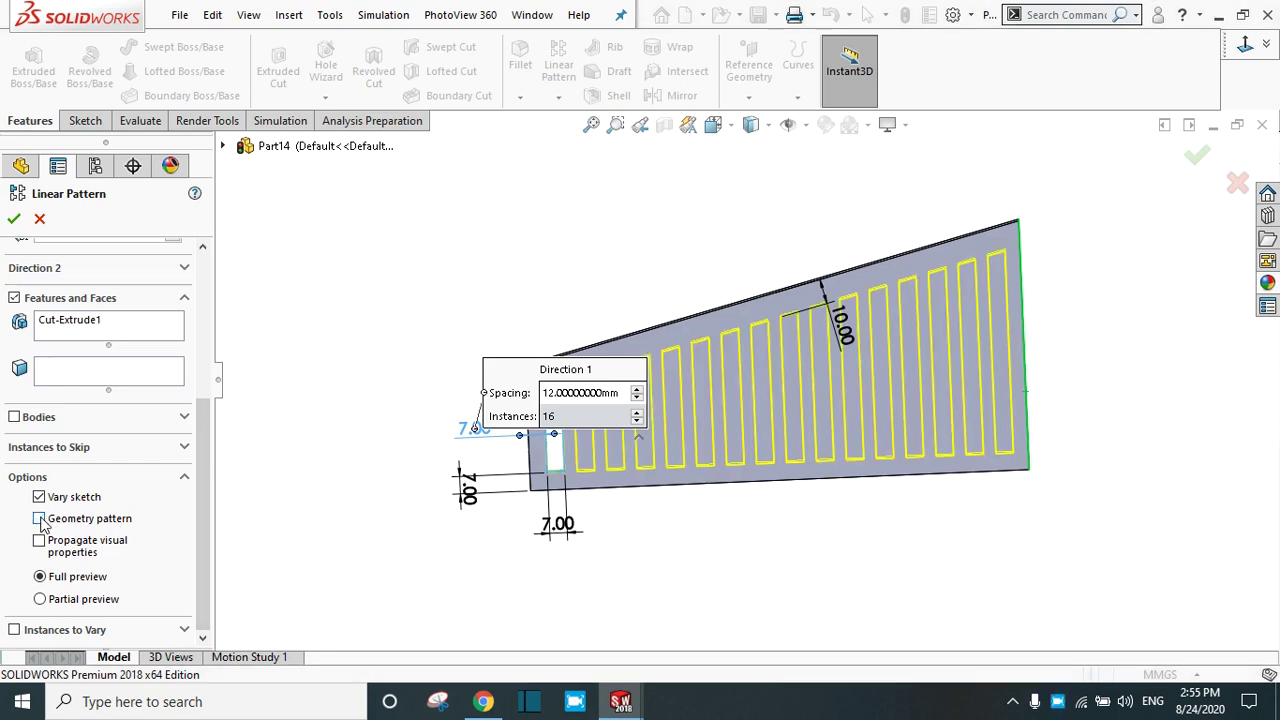
click(14, 220)
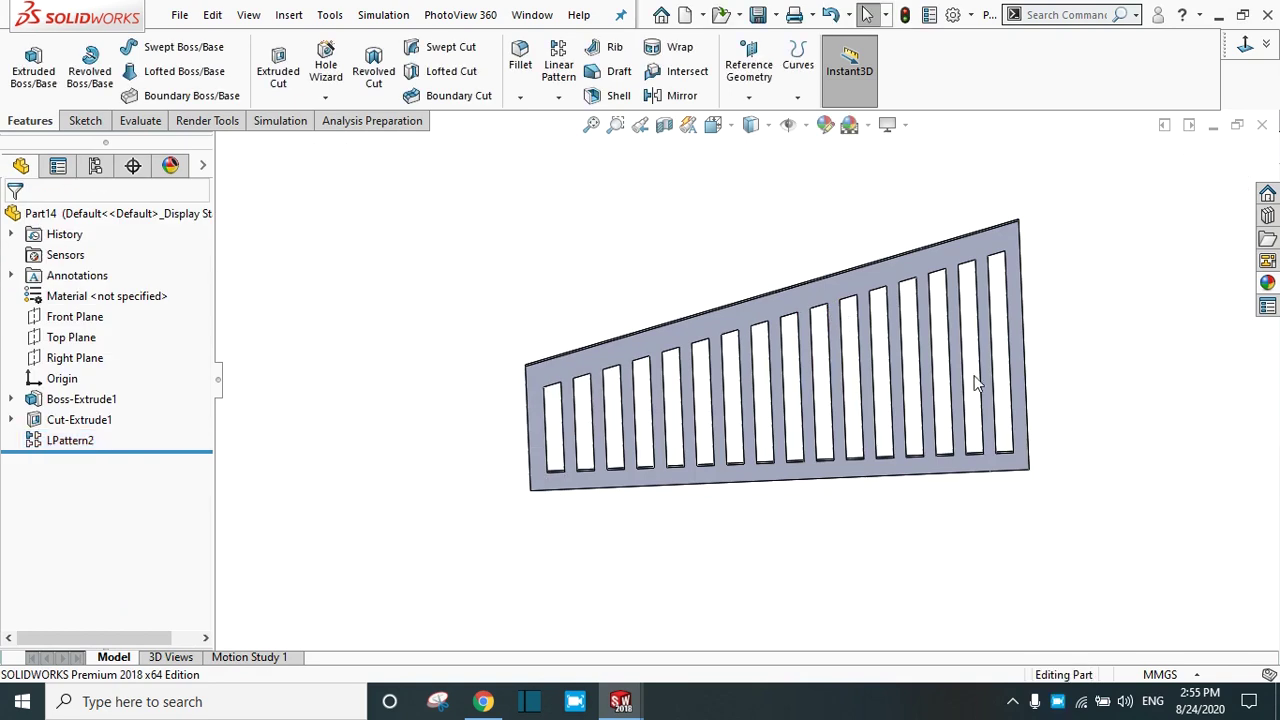
scroll(1045, 350, down, 2)
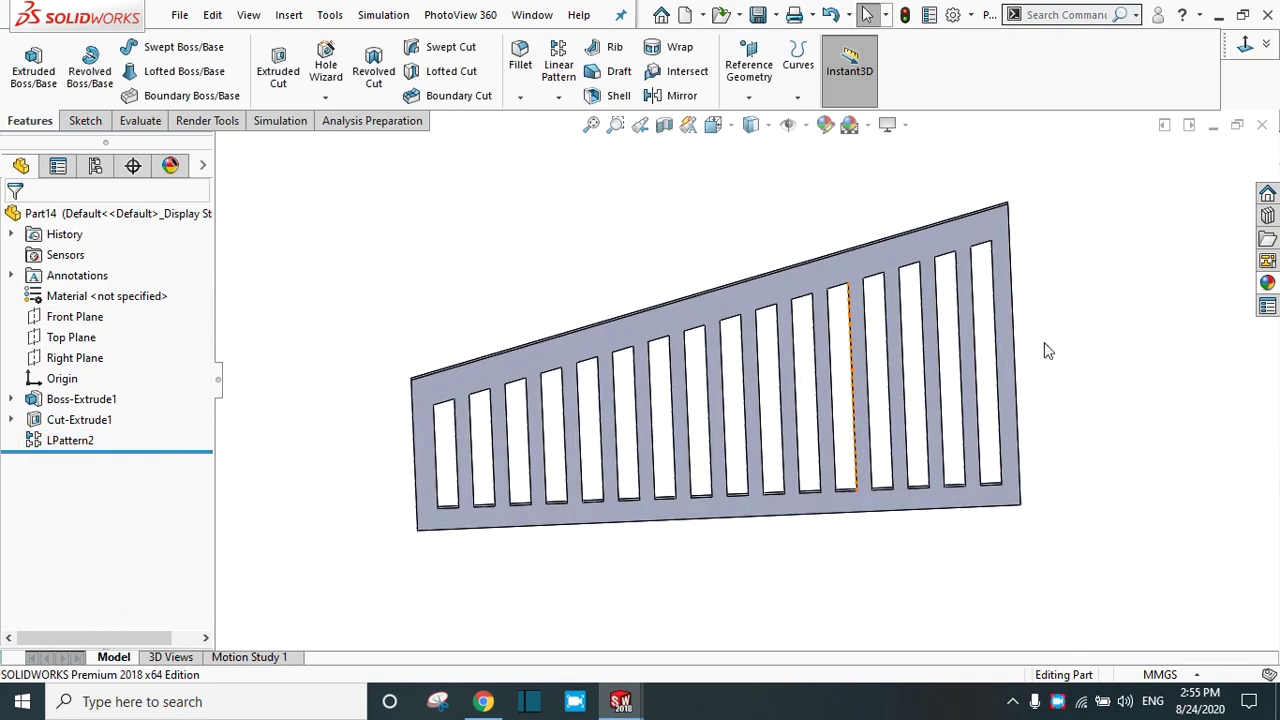